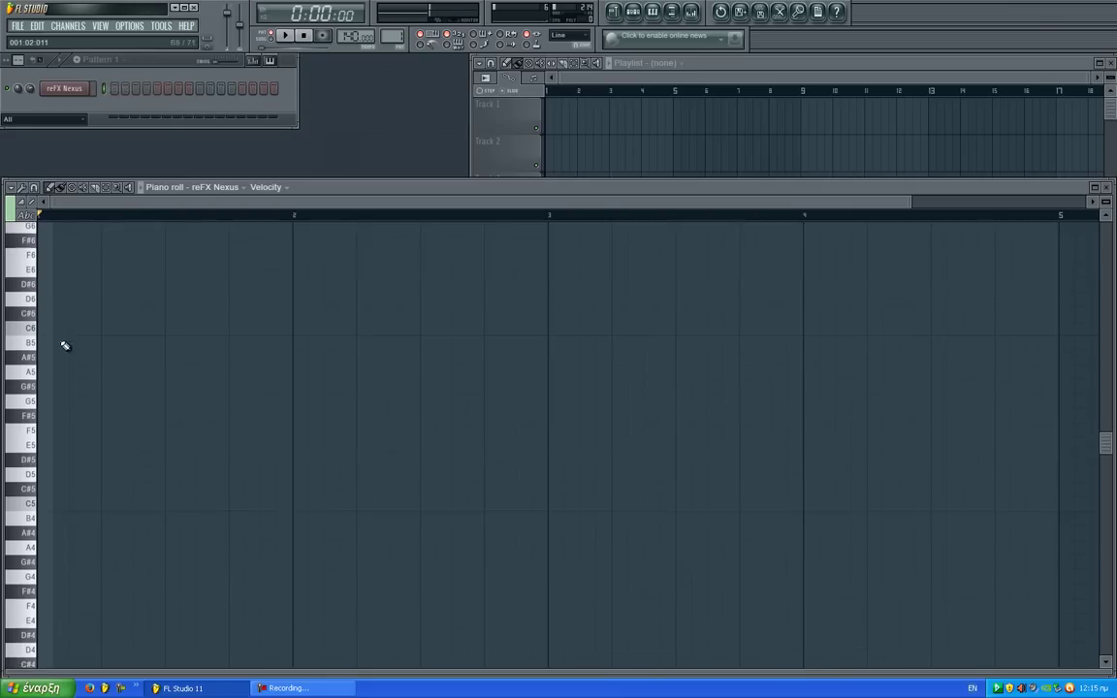
Step: Place an A6 note at the start of bar 1 and set the project tempo to 128 BPM
scroll(83, 305, up, 3)
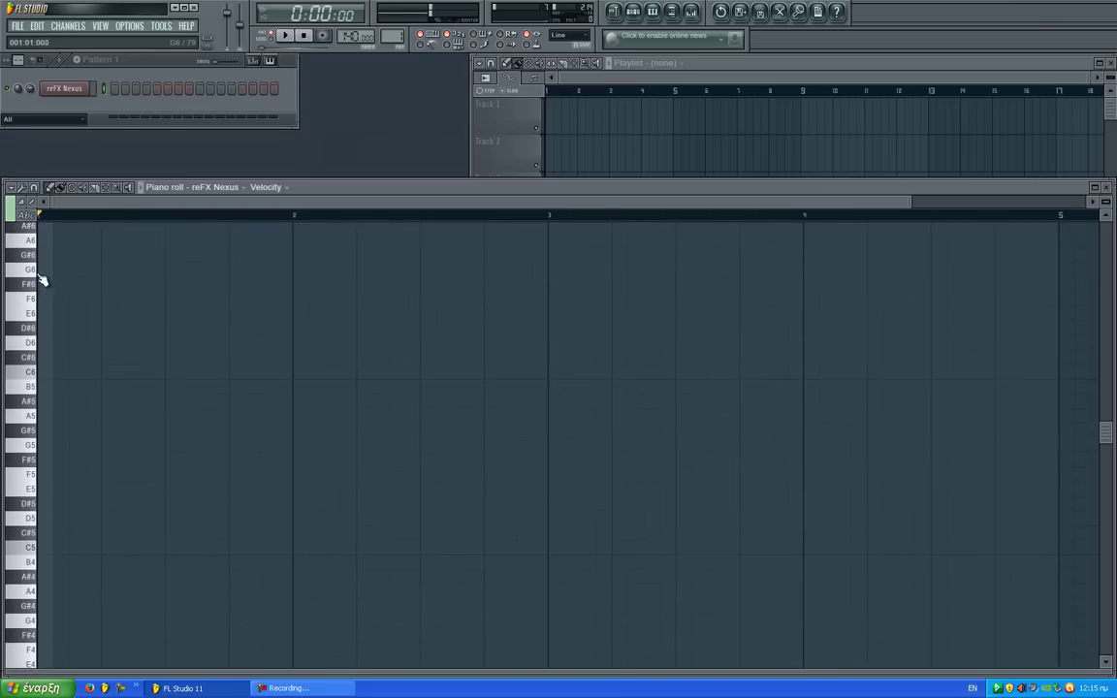
scroll(70, 293, up, 3)
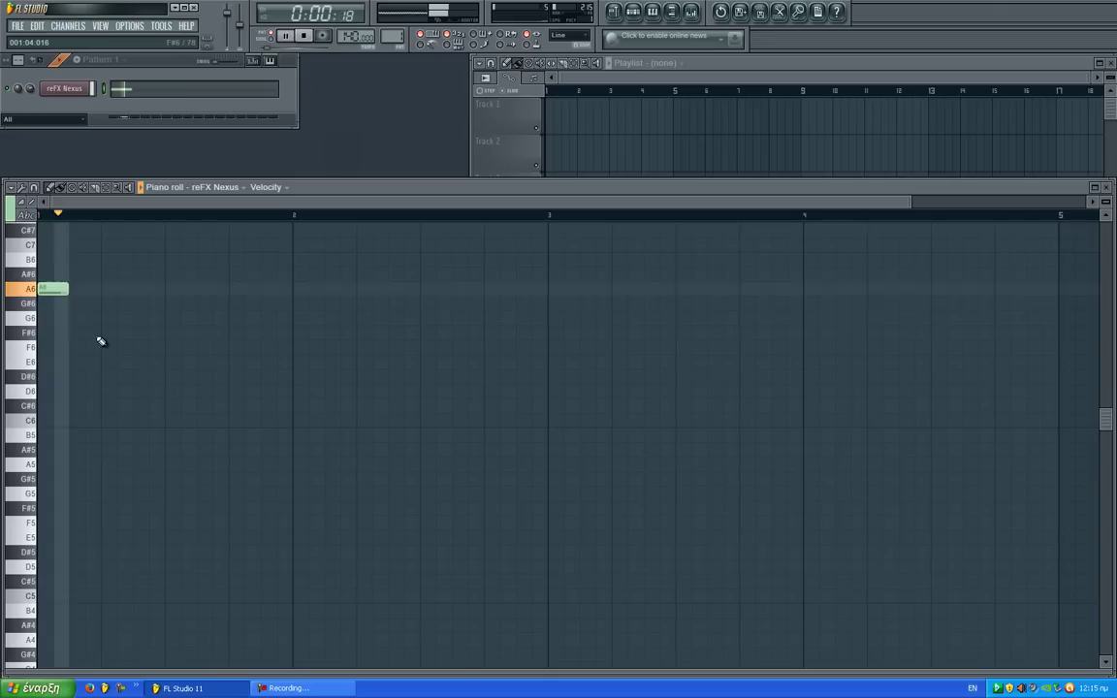
click(113, 306)
key(space)
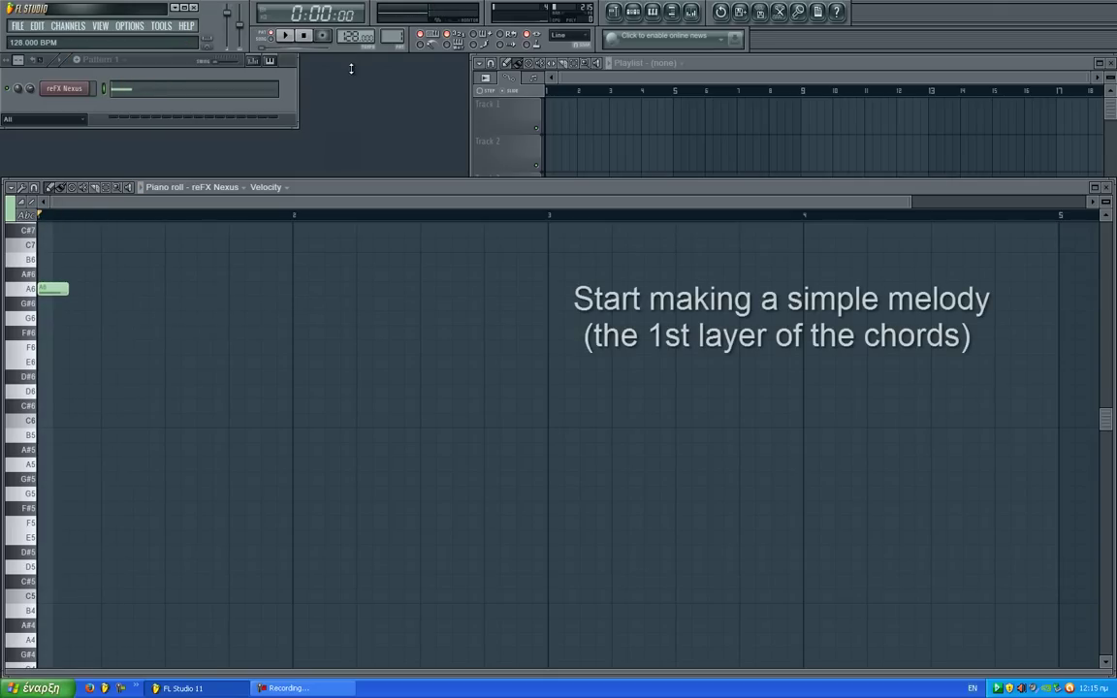
Step: Continue the melody in bar 1 with G#6, F#6, G#6, F#6, E6 and F#6 notes, checking it by playback
click(106, 306)
key(space)
key(space)
key(space)
click(170, 305)
key(space)
click(200, 333)
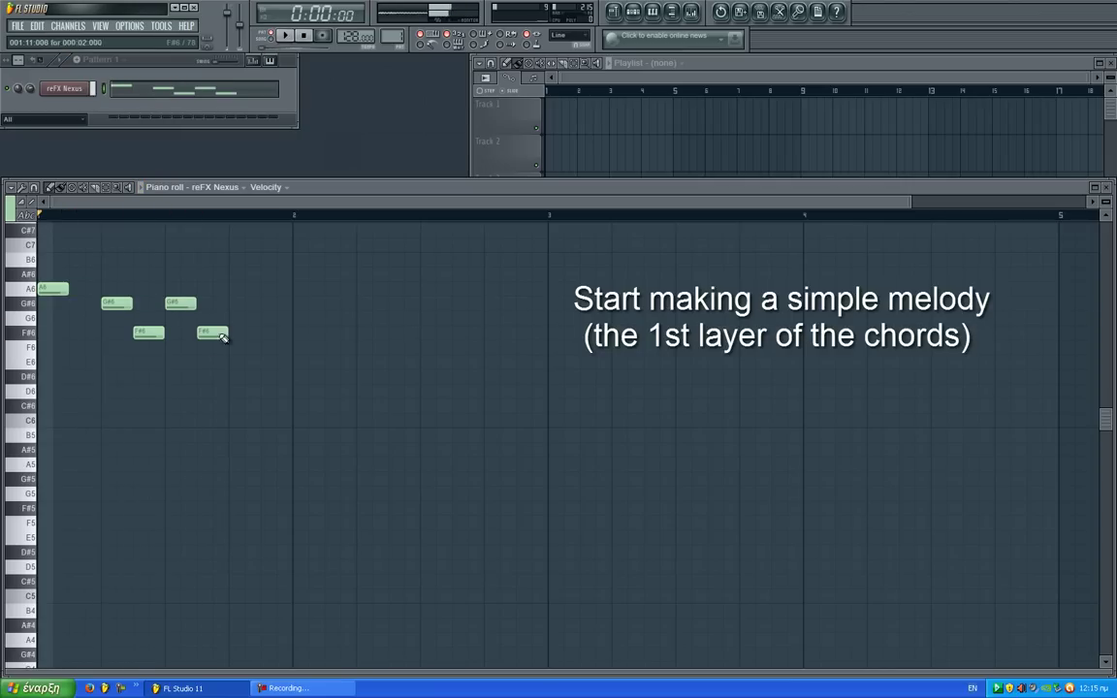
click(266, 333)
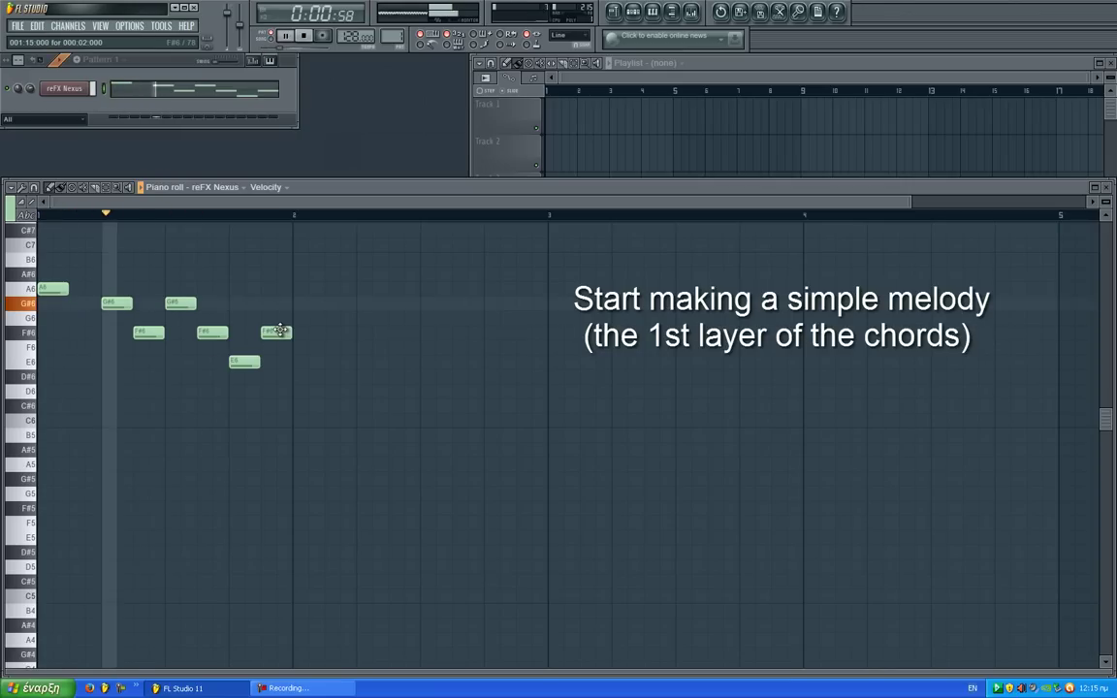
Step: Fill bar 2 of the melody with three spaced F#6 notes followed by E6, F#6 and G#6
click(313, 334)
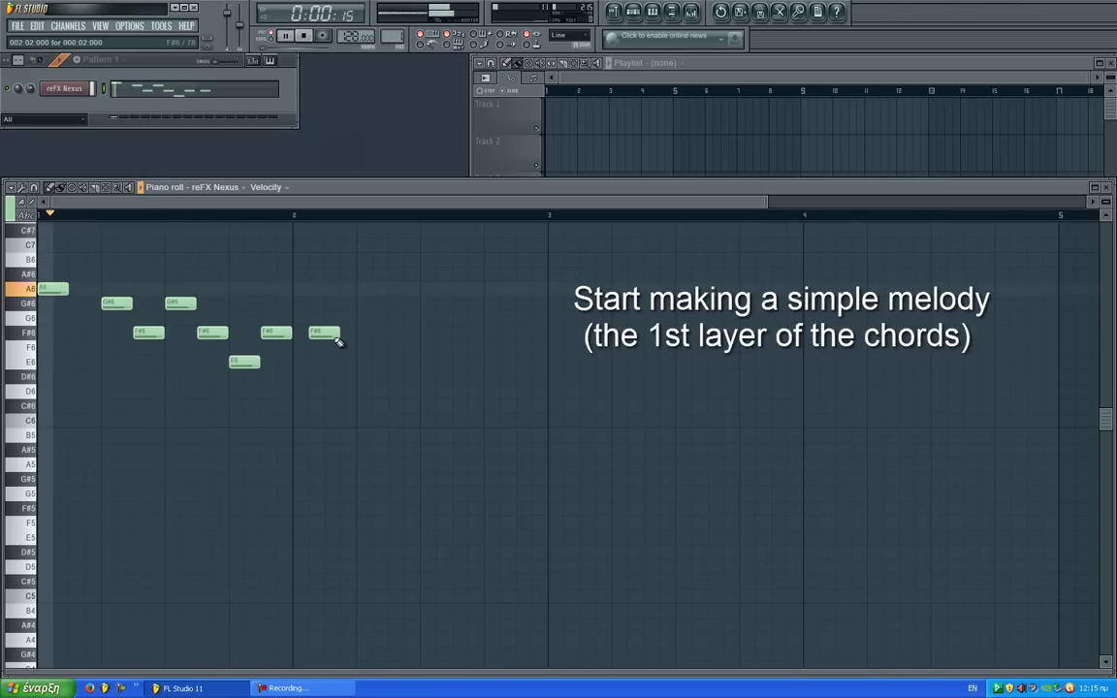
click(358, 334)
click(407, 334)
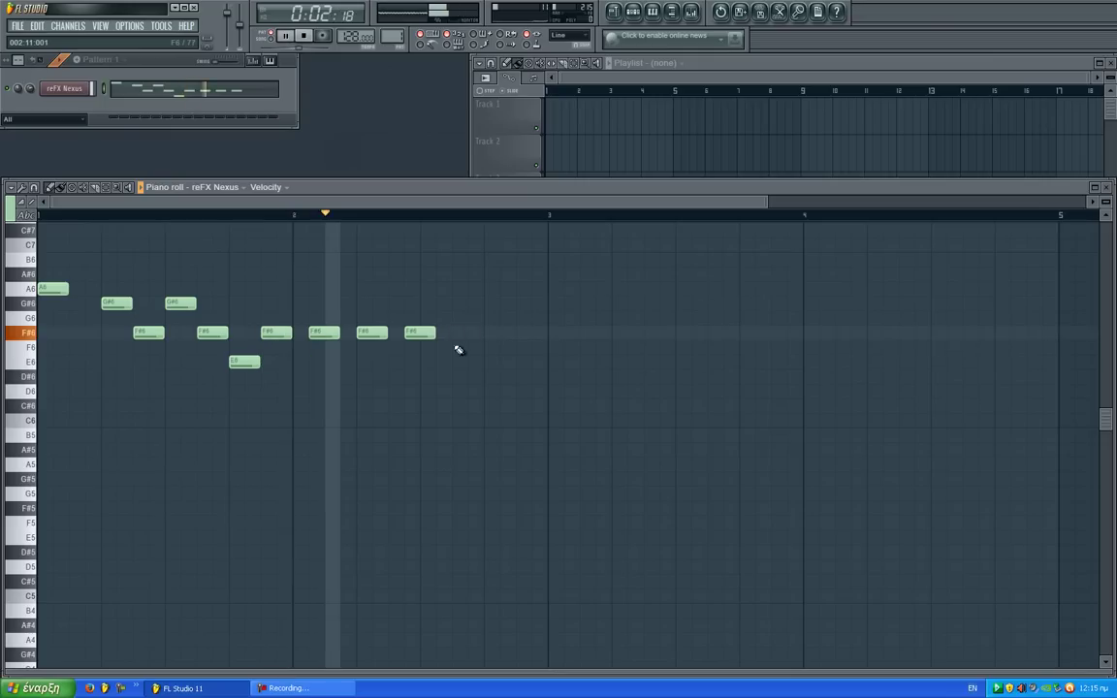
key(space)
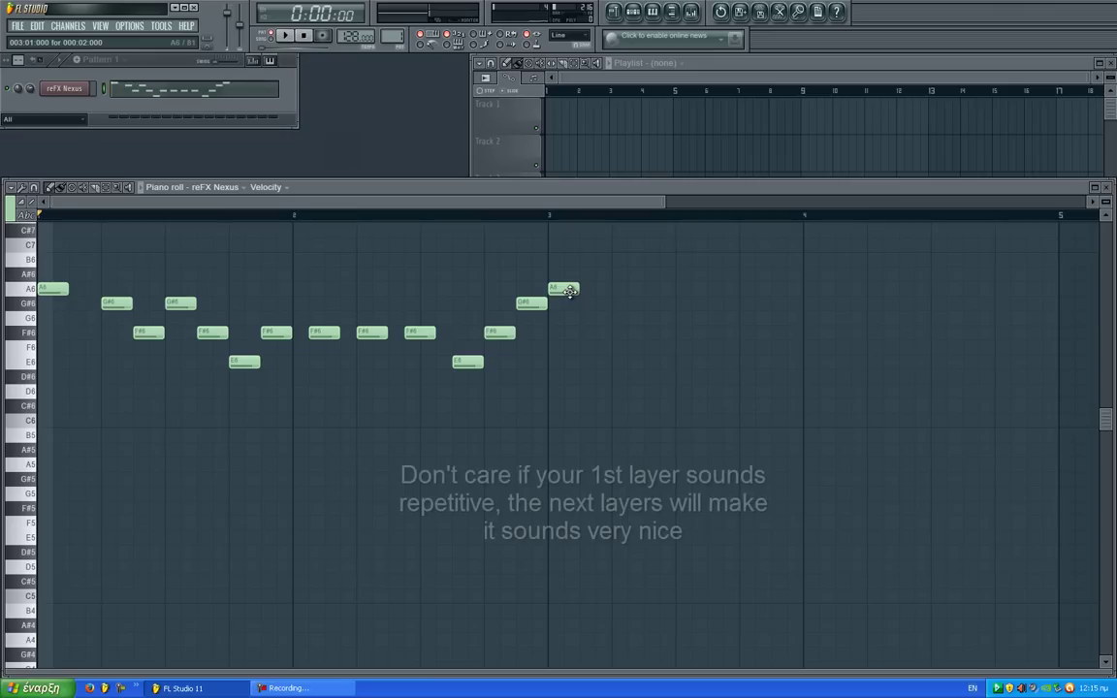
Step: Delete the A6 at the start of bar 3 and duplicate the two-bar phrase into bars 3 and 4
right_click(570, 292)
key(ctrl+a)
drag(60, 295, 576, 298)
key(space)
drag(658, 367, 351, 415)
scroll(344, 414, down, 1)
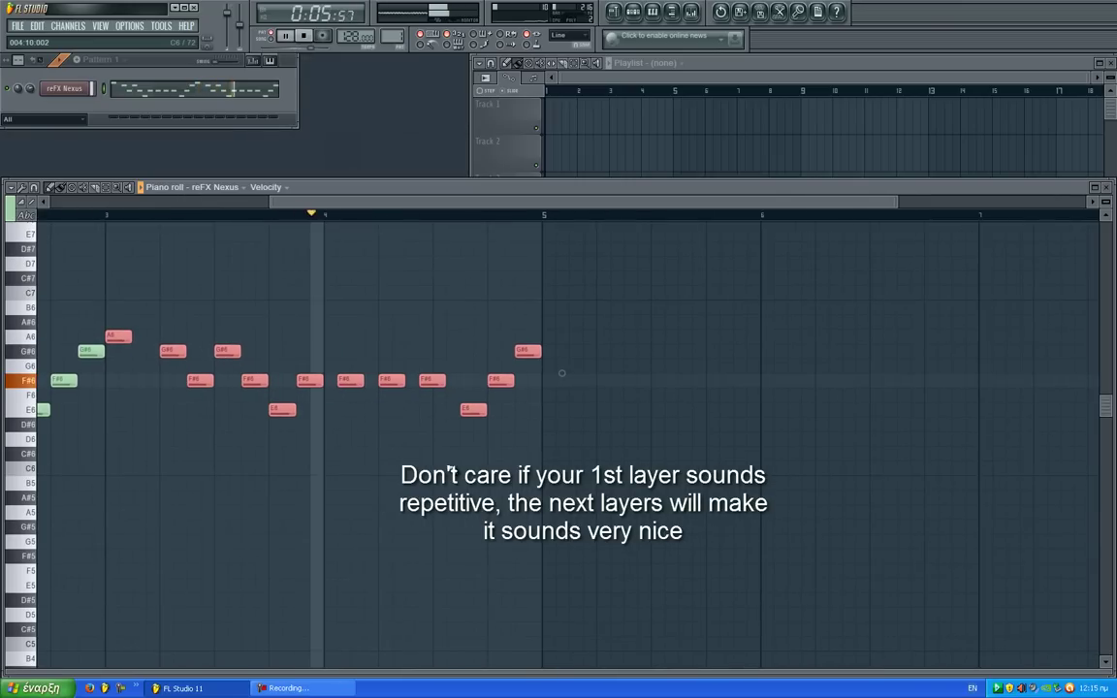
Step: Replace the last three notes of bar 4 (E6, F#6, G#6) with two spaced F#6 notes
key(space)
right_click(475, 411)
right_click(499, 380)
right_click(525, 352)
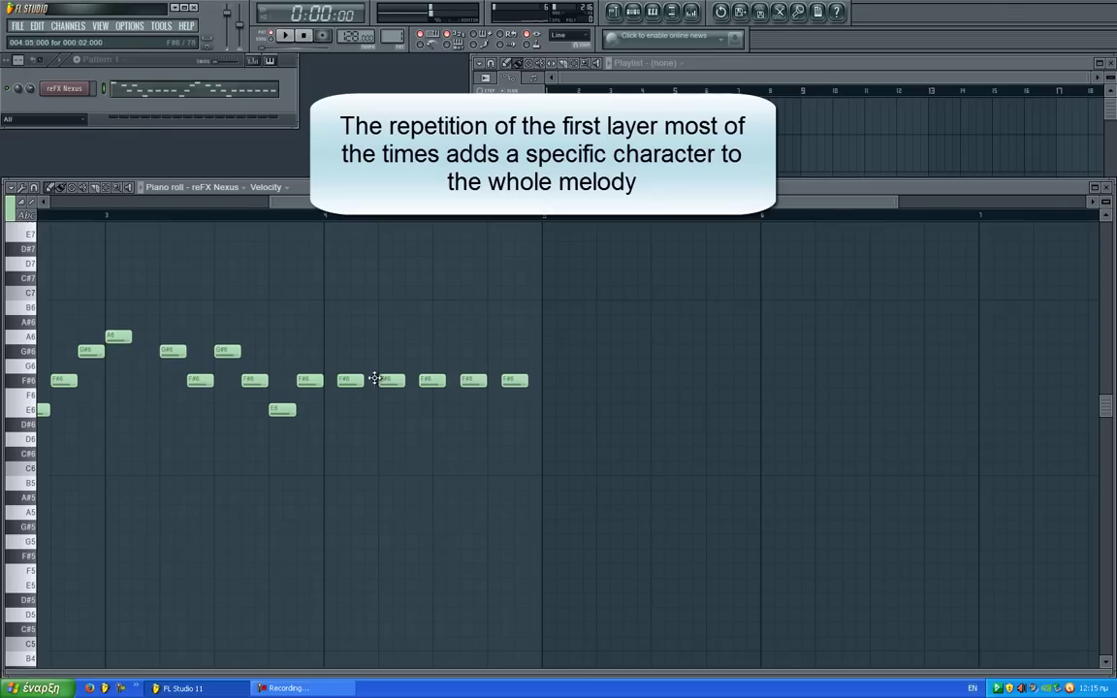
Step: Select the phrase in bars 3 and 4, copy it to the start of bar 5 and play it back
drag(143, 311, 549, 461)
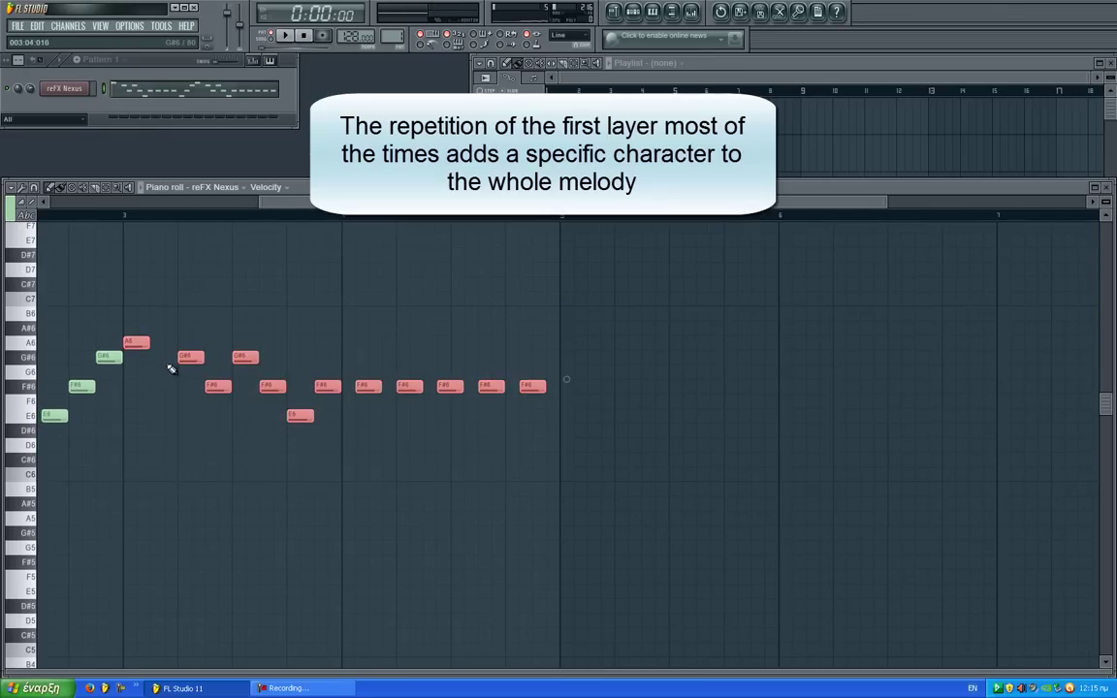
drag(699, 408, 1051, 449)
drag(365, 393, 12, 521)
drag(44, 388, 922, 376)
key(space)
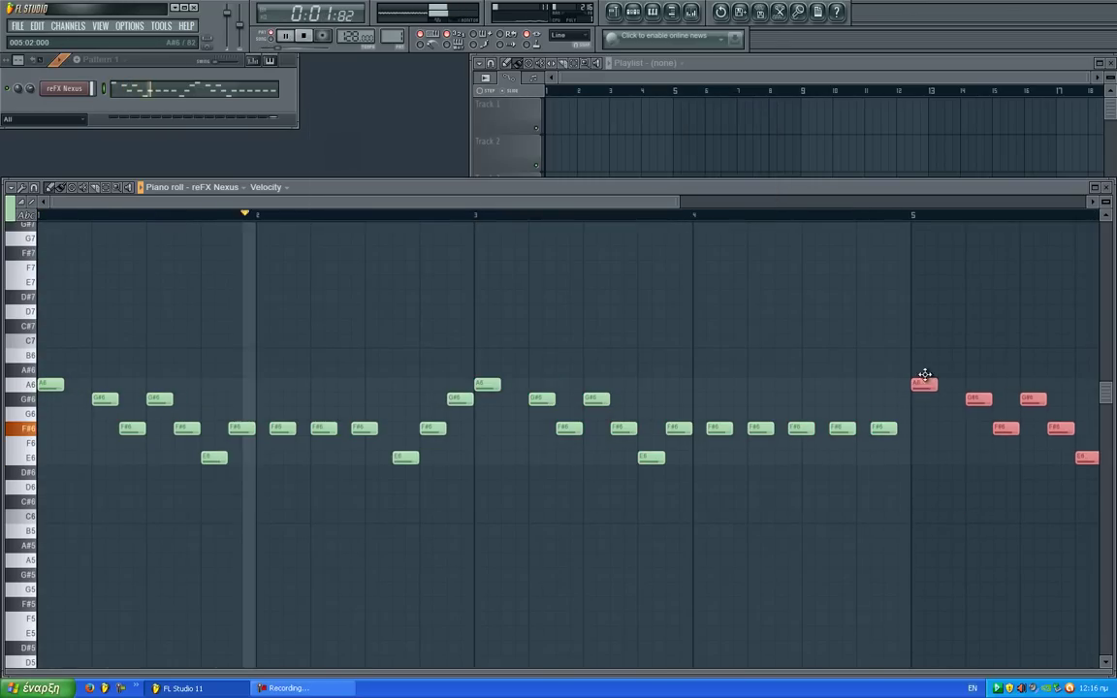
Step: Delete the last two F#6 notes of the copied phrase in bar 6 and clear the note selection
scroll(510, 411, right, 5)
drag(663, 505, 585, 496)
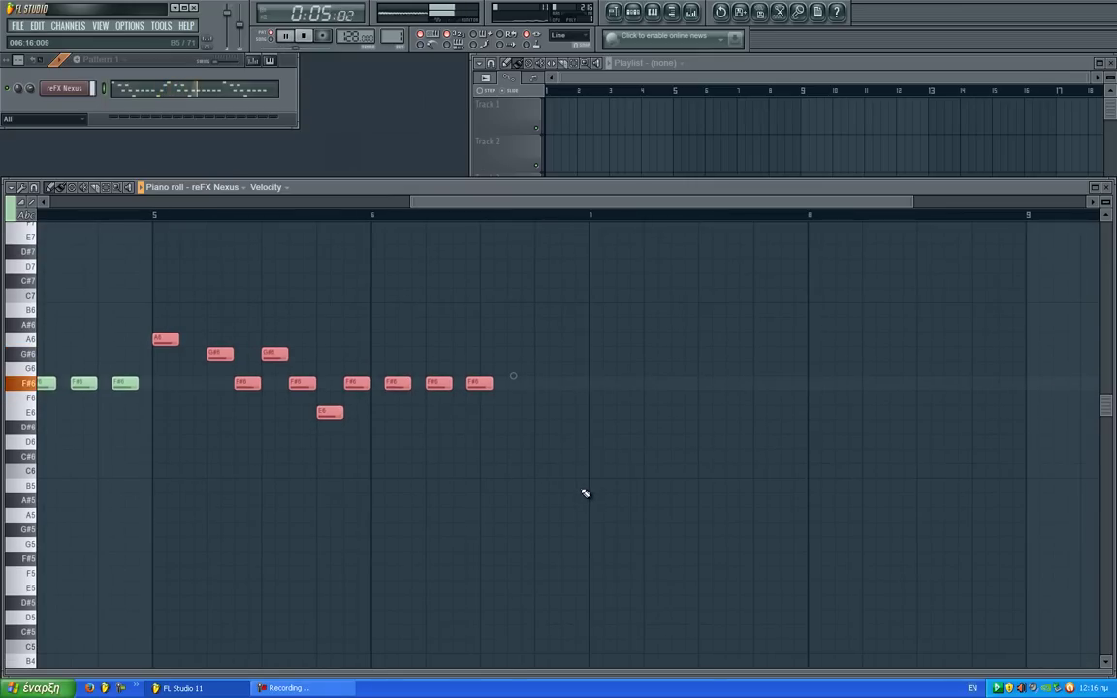
ctrl+click(573, 487)
drag(515, 467, 444, 452)
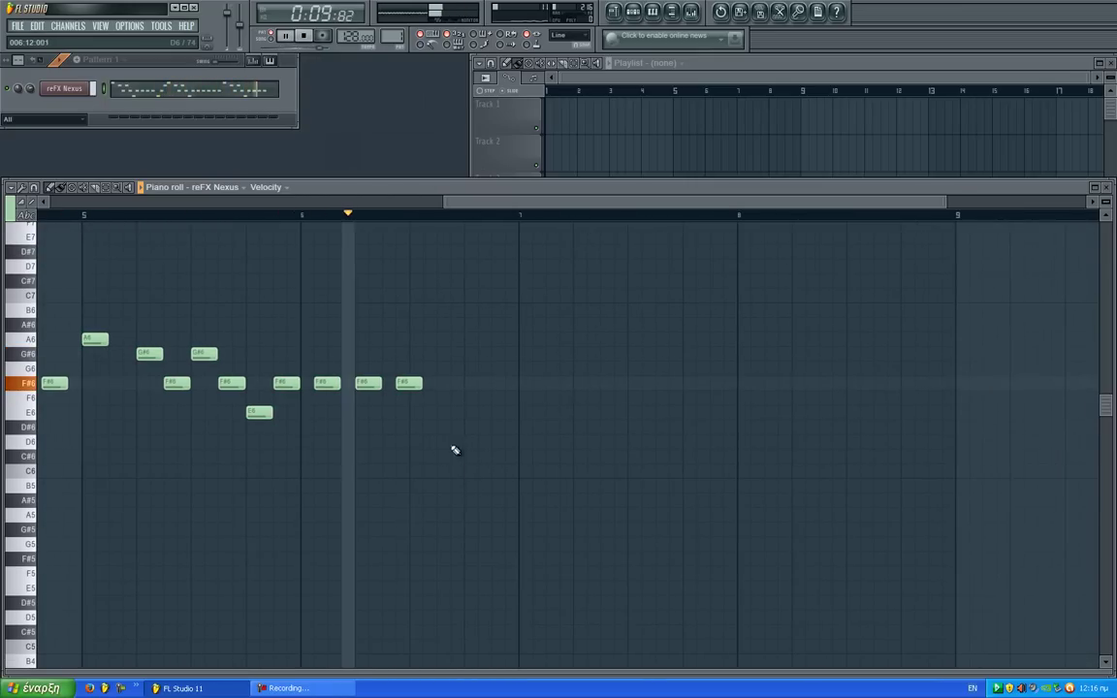
Step: End bar 6 with C#6, E6 and D#6, and write C#6, B5, C#6, D#6, E6 and D#6 in bar 7
key(space)
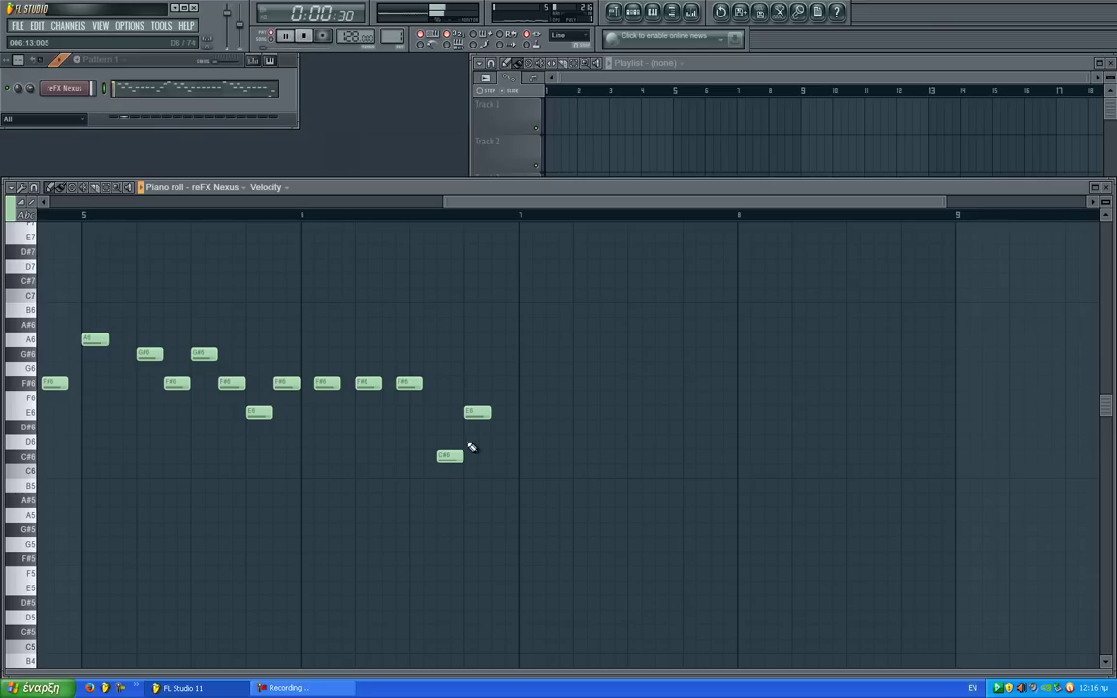
key(space)
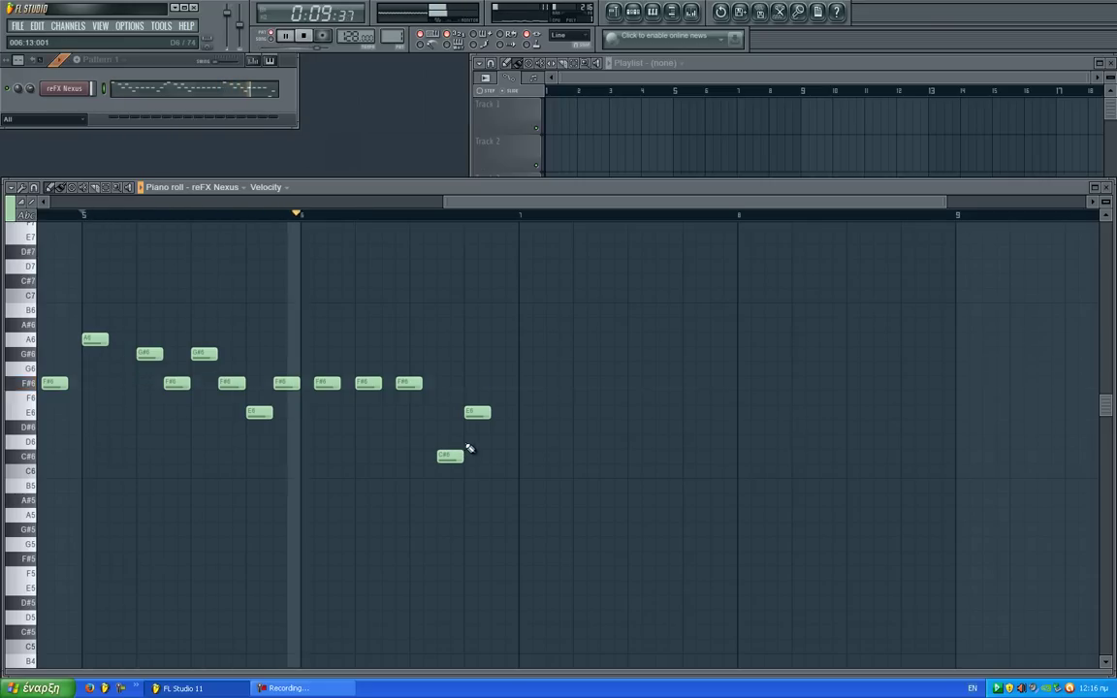
click(497, 428)
key(space)
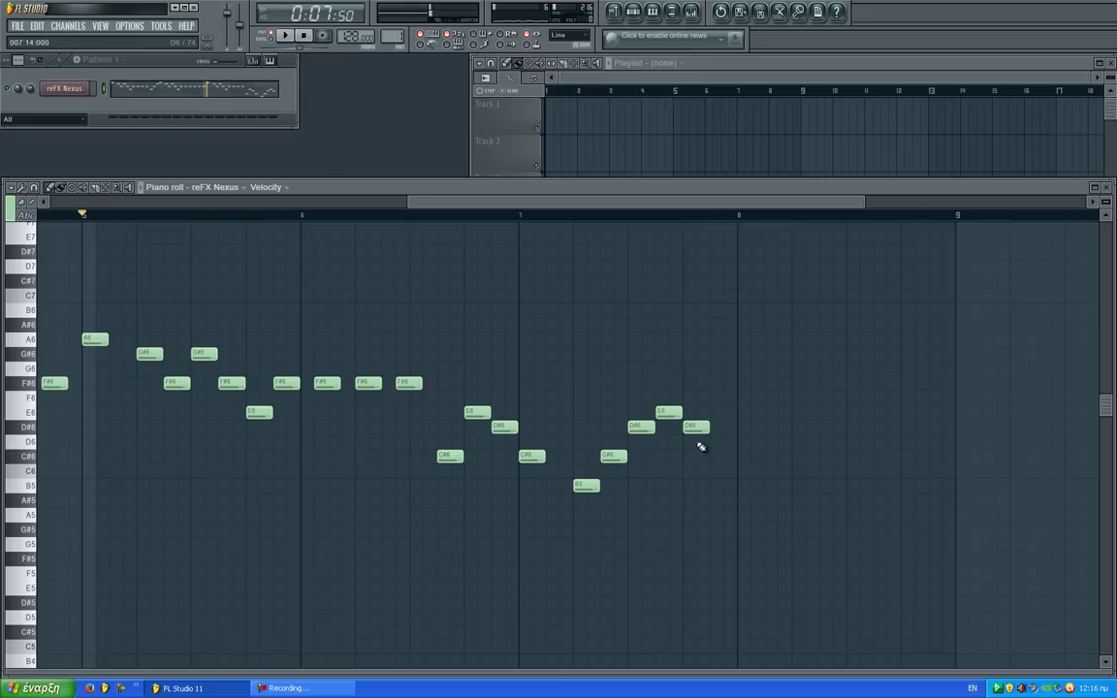
Step: Place a C#6 note at the end of bar 7 and five evenly spaced C#6 notes across bar 8
scroll(669, 451, right, 2)
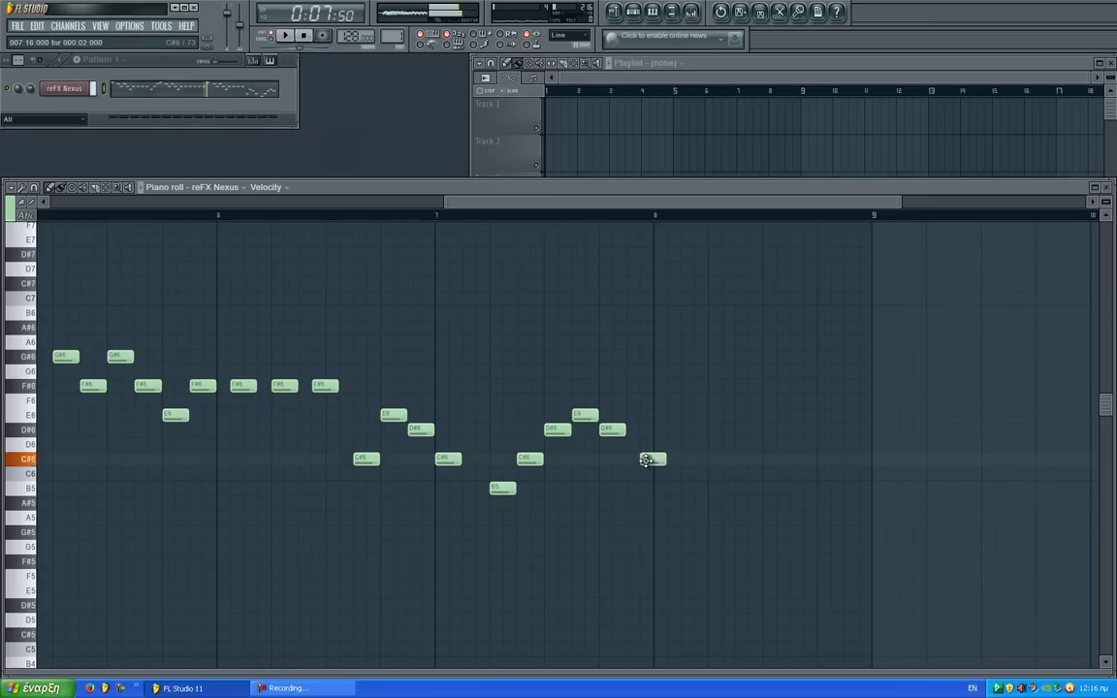
drag(659, 460, 647, 459)
click(685, 460)
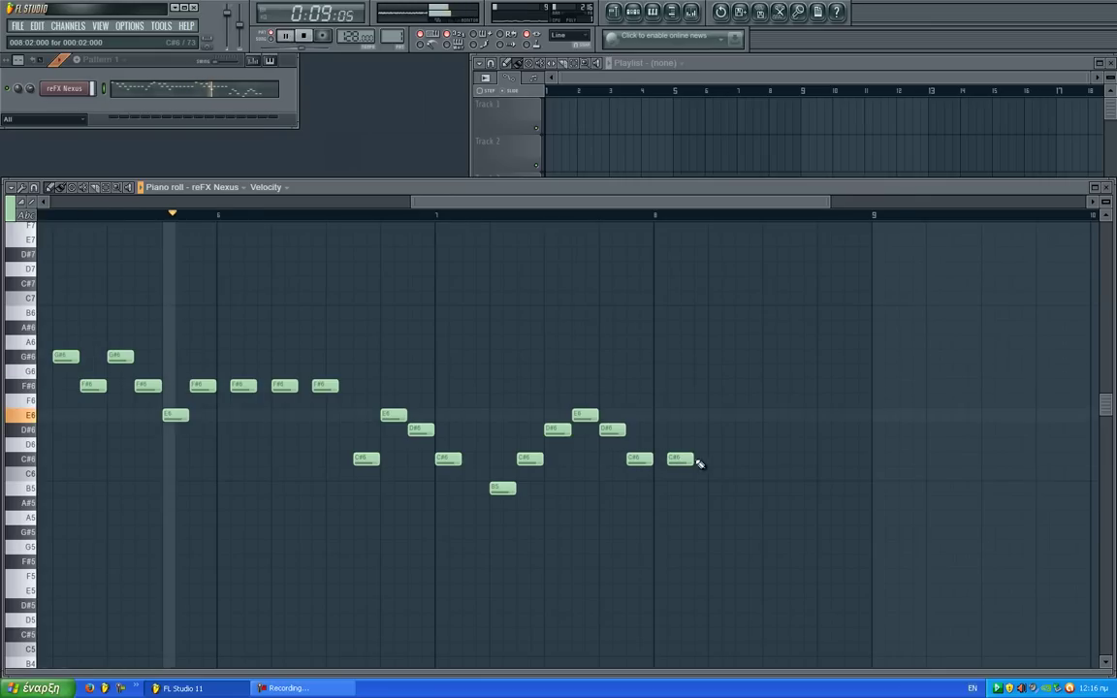
click(726, 459)
click(767, 460)
click(808, 460)
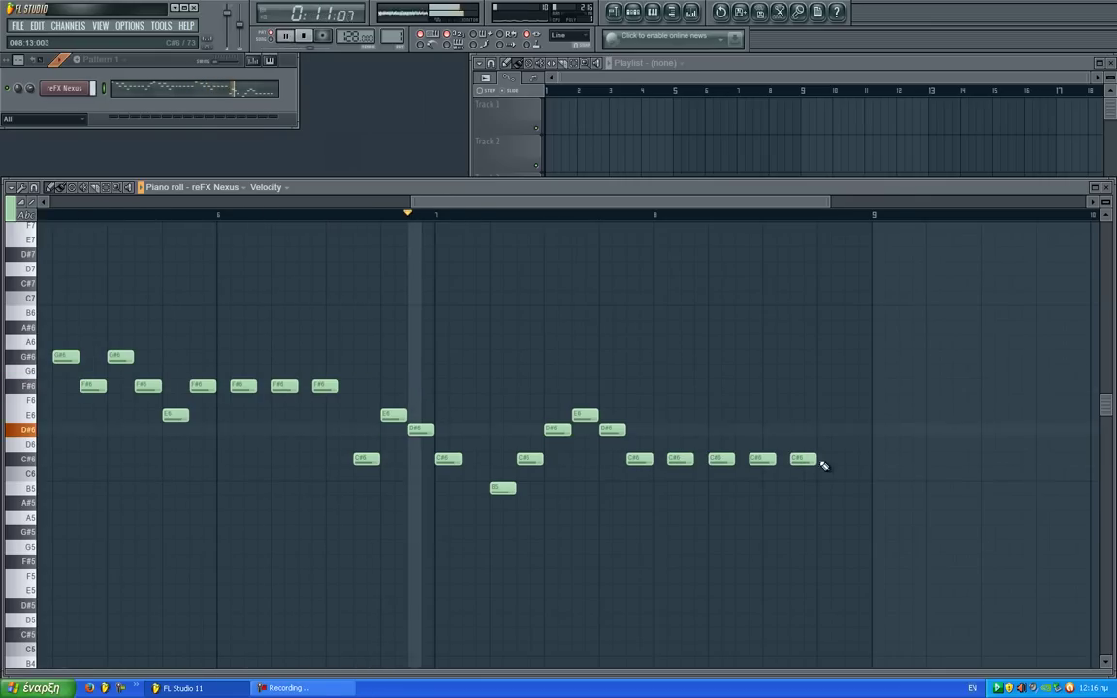
click(831, 461)
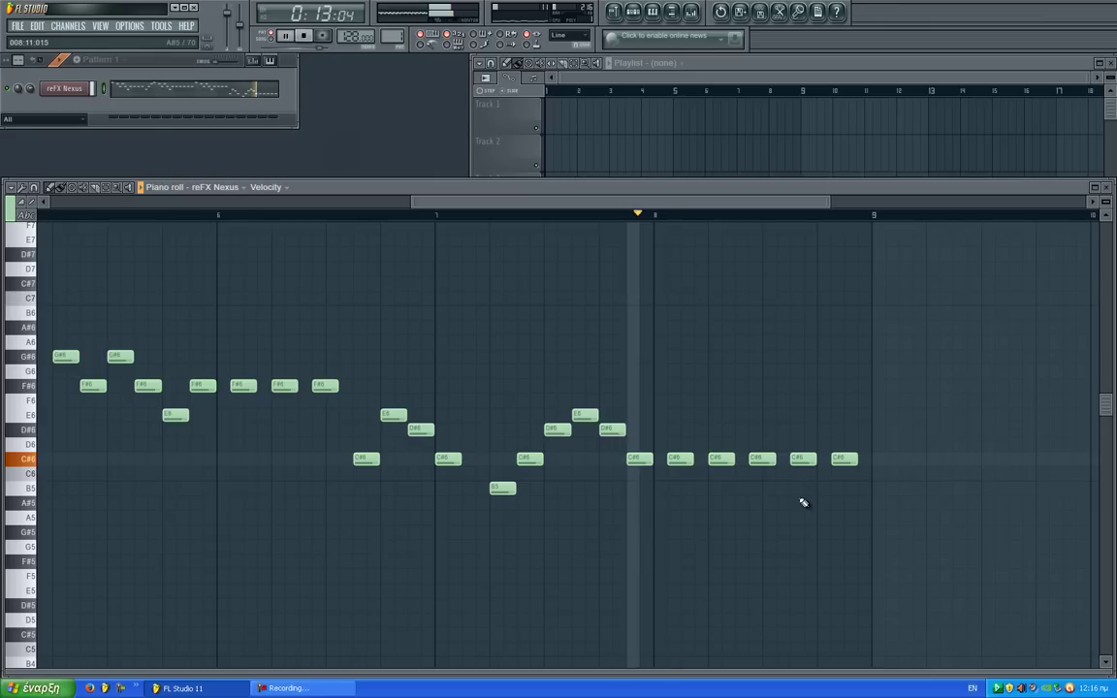
Step: Review the whole eight-bar first layer in the piano roll while it plays back
drag(459, 511, 694, 499)
drag(466, 467, 765, 436)
drag(495, 369, 712, 357)
scroll(586, 368, down, 1)
scroll(578, 364, down, 4)
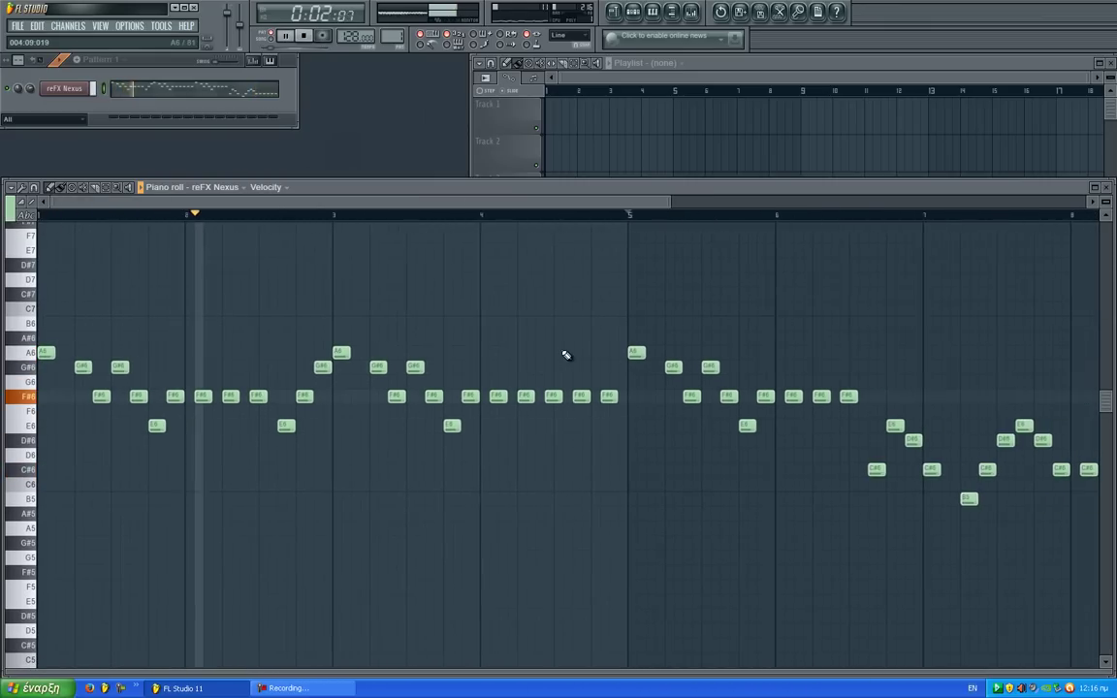
scroll(565, 342, down, 1)
scroll(501, 331, down, 1)
scroll(464, 354, down, 1)
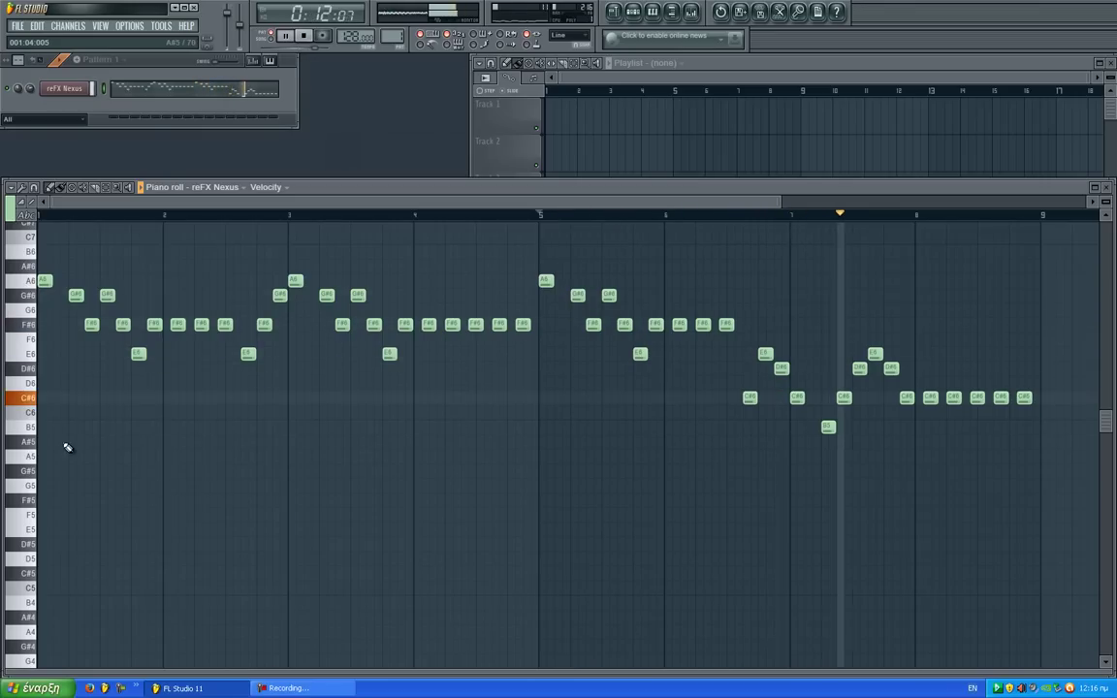
Step: Stop playback, switch to the blue note colour and start the second layer with an A5 in bar 1
scroll(73, 419, up, 5)
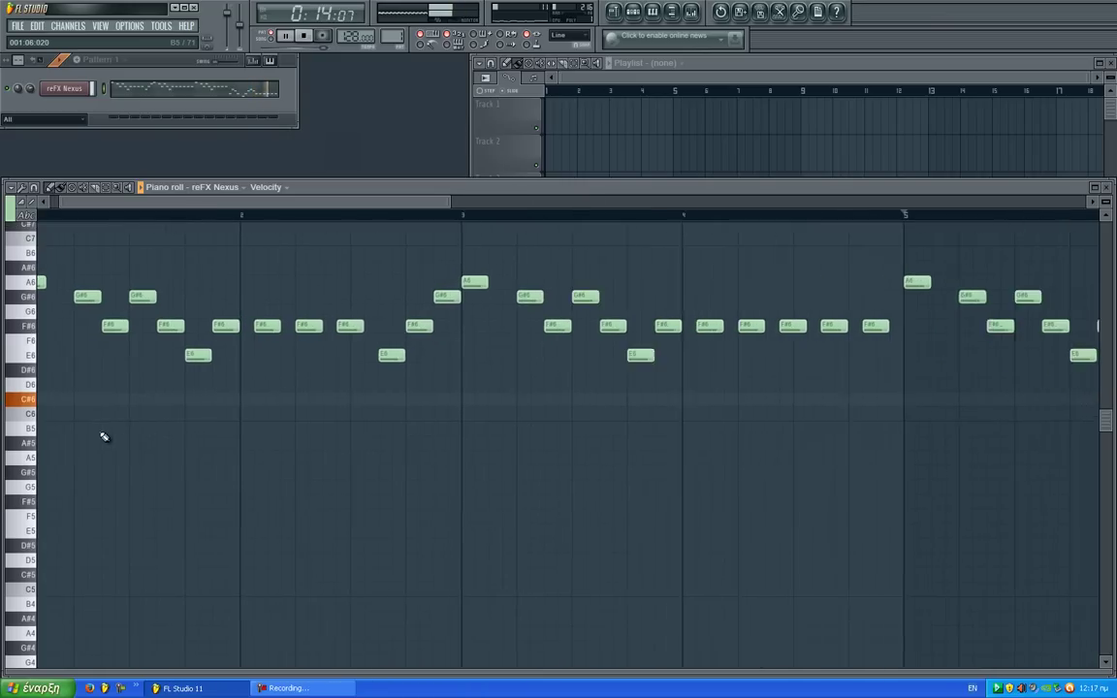
key(space)
click(11, 210)
click(18, 248)
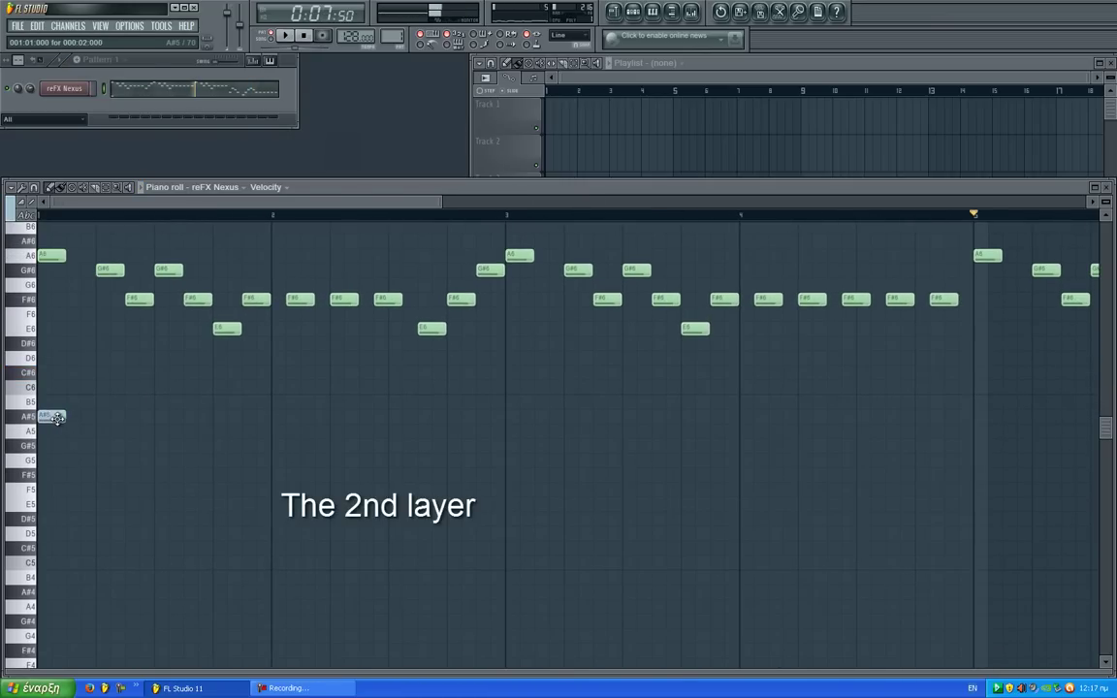
click(304, 36)
key(space)
key(space)
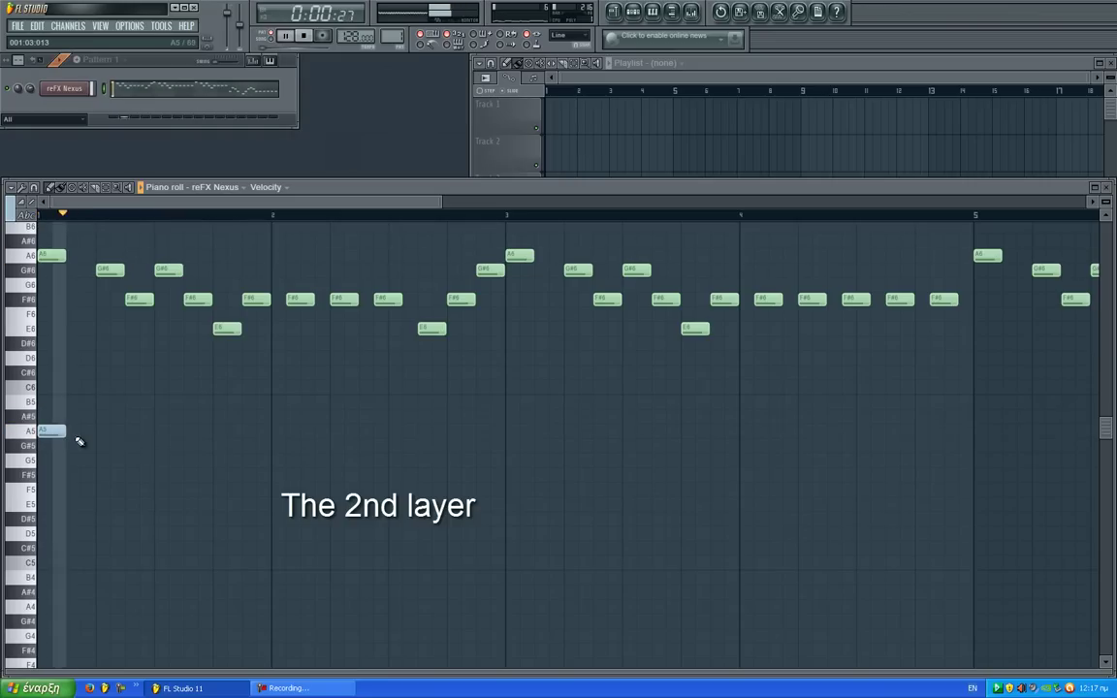
Step: Continue the second layer in bar 1 with A5, B5, two G#5 and two F#5 notes beneath the melody
click(106, 431)
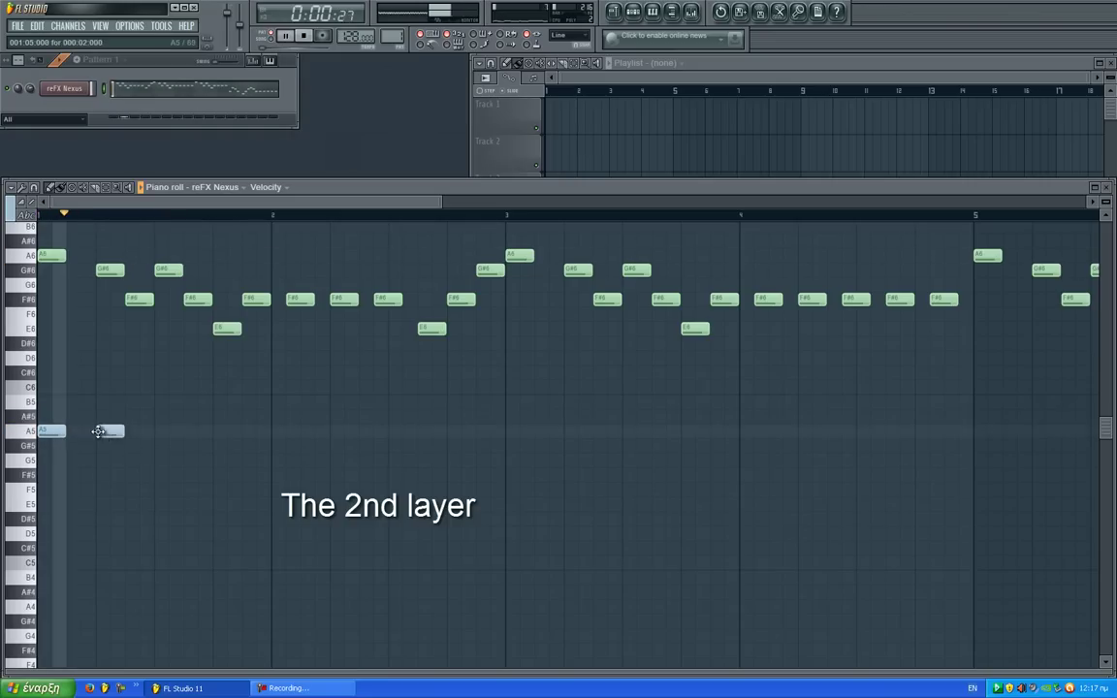
click(138, 401)
click(160, 432)
drag(175, 434, 169, 446)
click(207, 447)
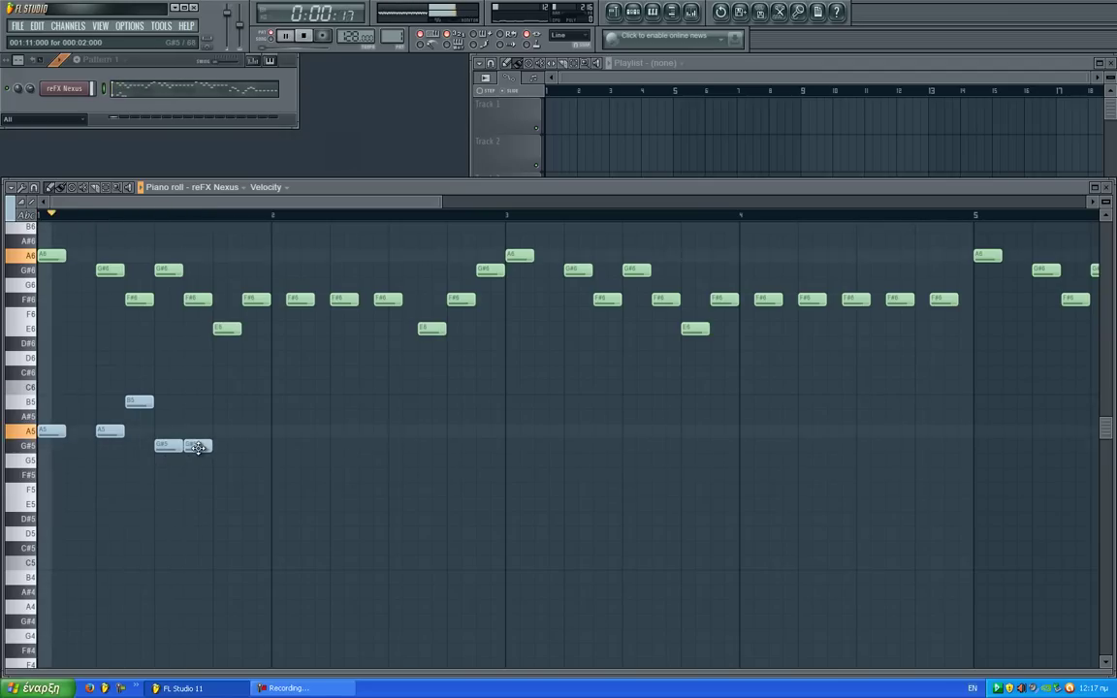
click(219, 475)
key(space)
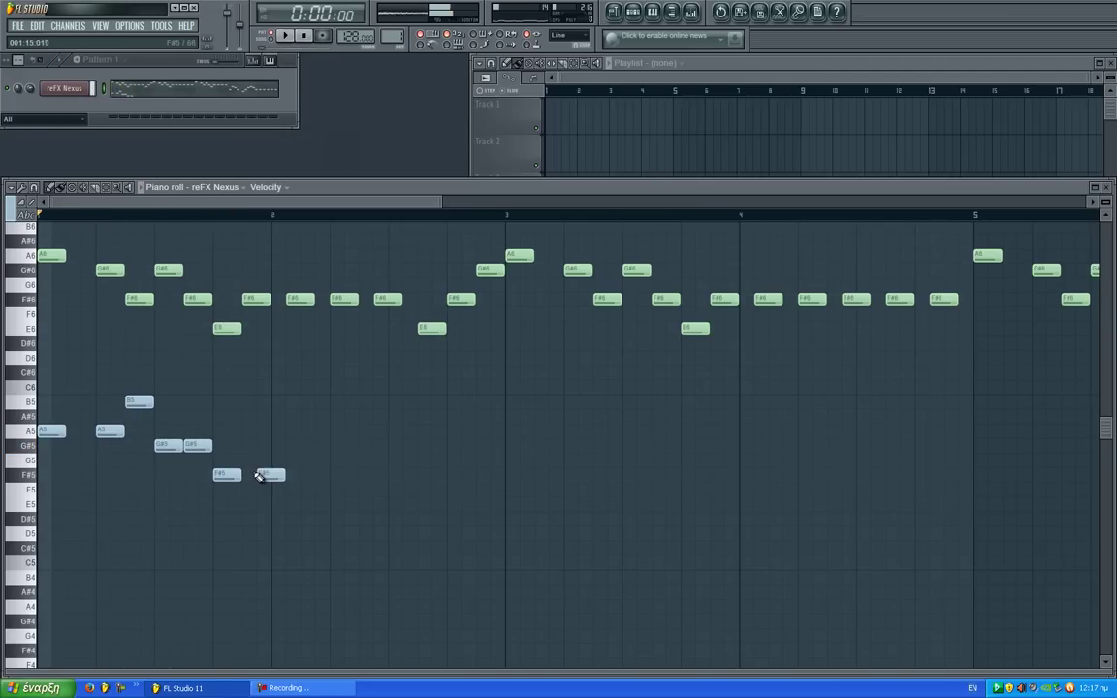
key(space)
Step: Add three F#5 and three E5 second-layer notes in bar 2, matching the melody's rhythm
click(295, 475)
click(339, 475)
click(383, 476)
key(space)
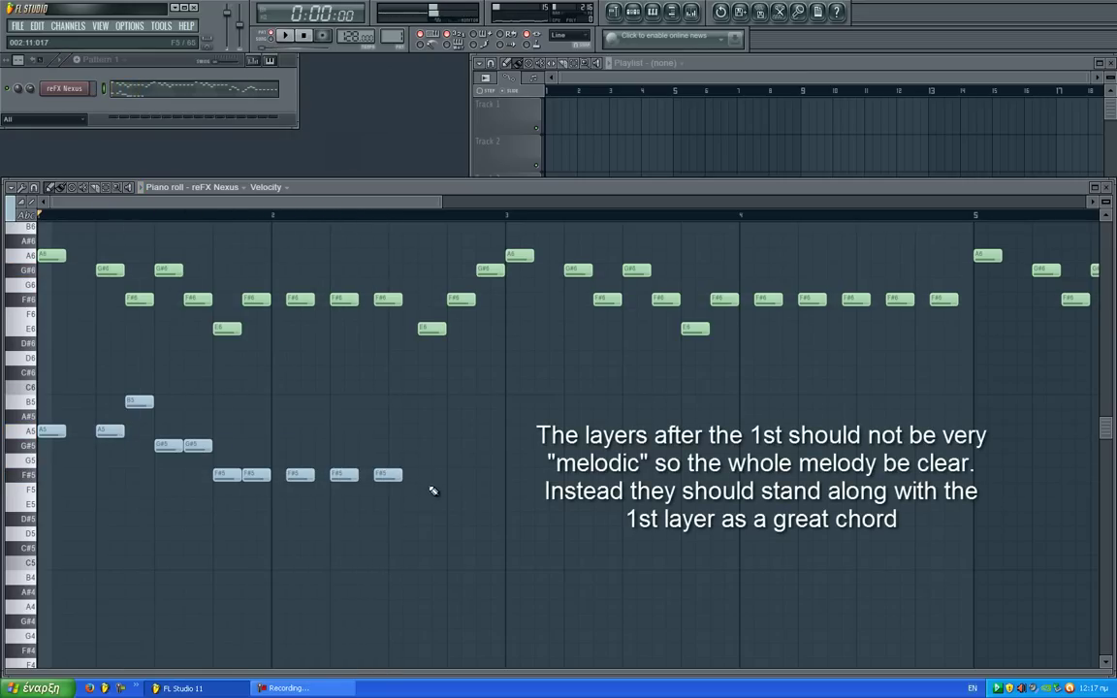
click(423, 503)
click(452, 503)
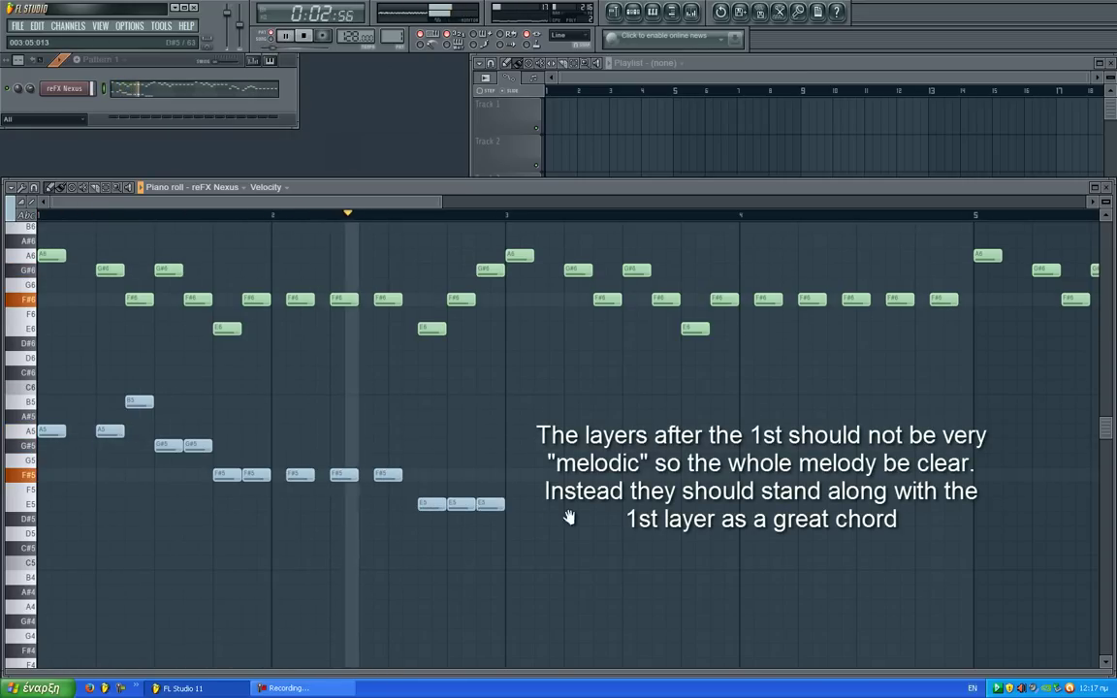
key(space)
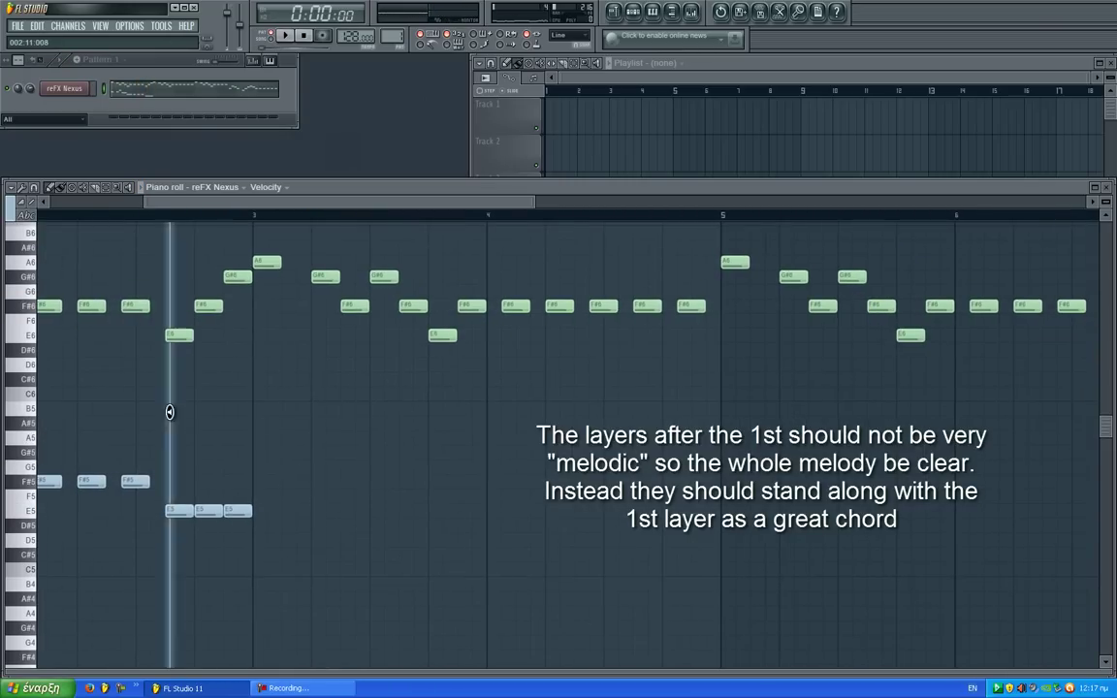
Step: Write the second layer in bar 3 from C#6 down through B5, A5 and G#5 to F#5, and repeat F#5 across bar 4
alt+right_click(240, 395)
click(266, 378)
alt+right_click(276, 367)
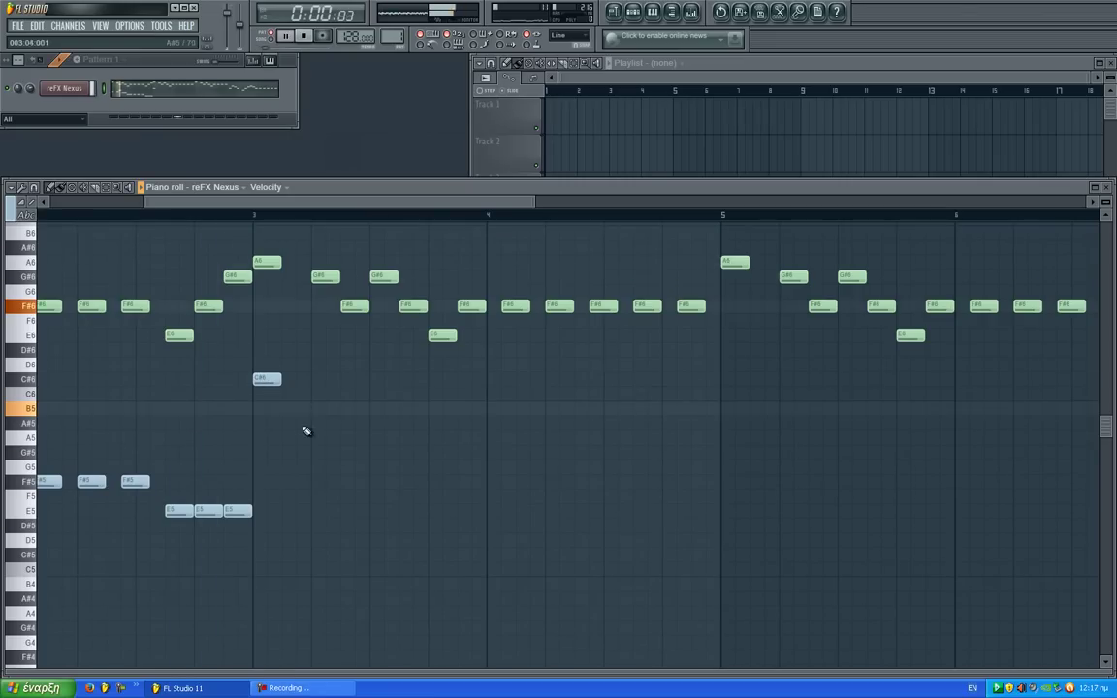
click(335, 383)
click(363, 383)
key(space)
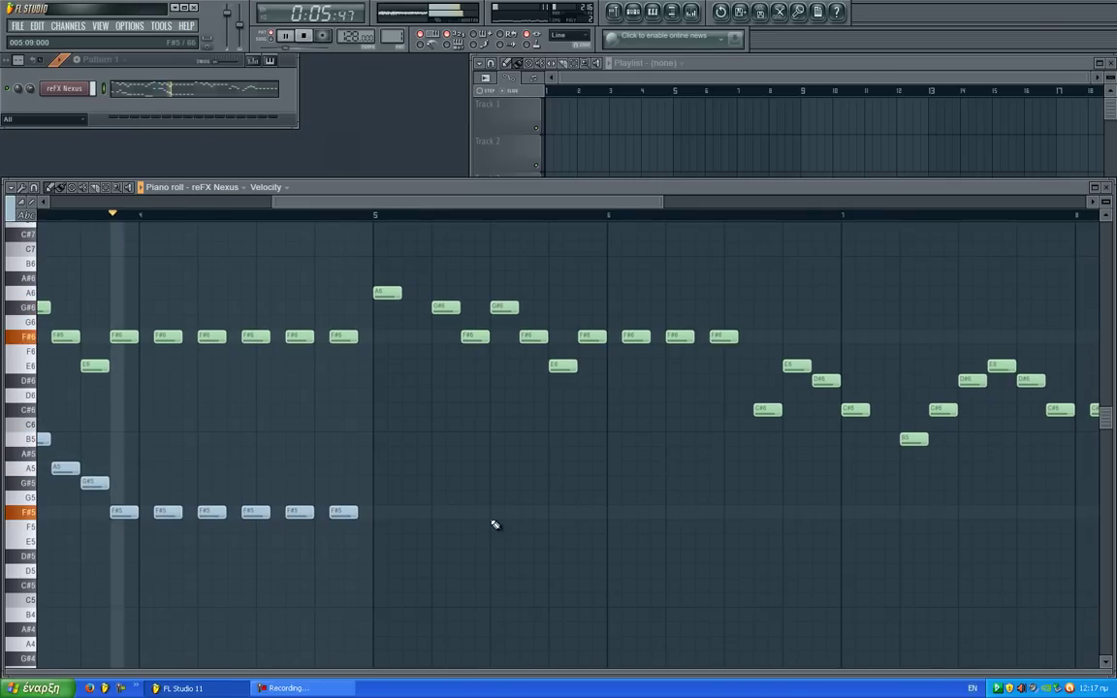
Step: Stop playback, start the second layer's bar 5 with a C#6, and play the melody back from the beginning
key(space)
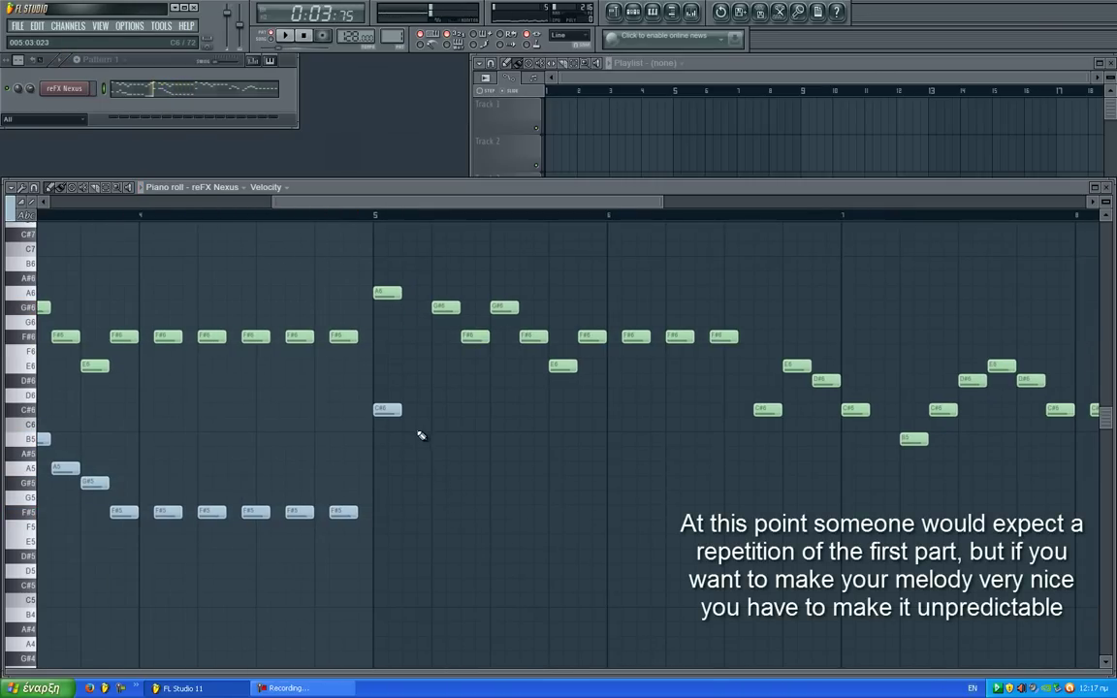
right_click(391, 411)
drag(391, 411, 718, 457)
scroll(669, 476, down, 2)
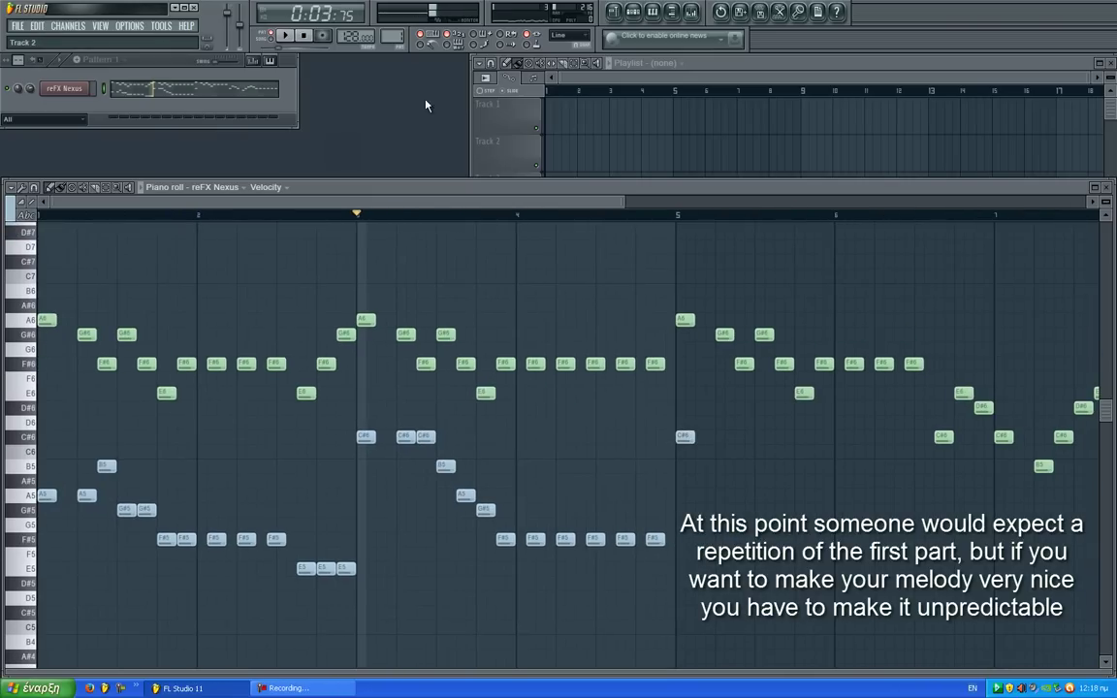
click(288, 37)
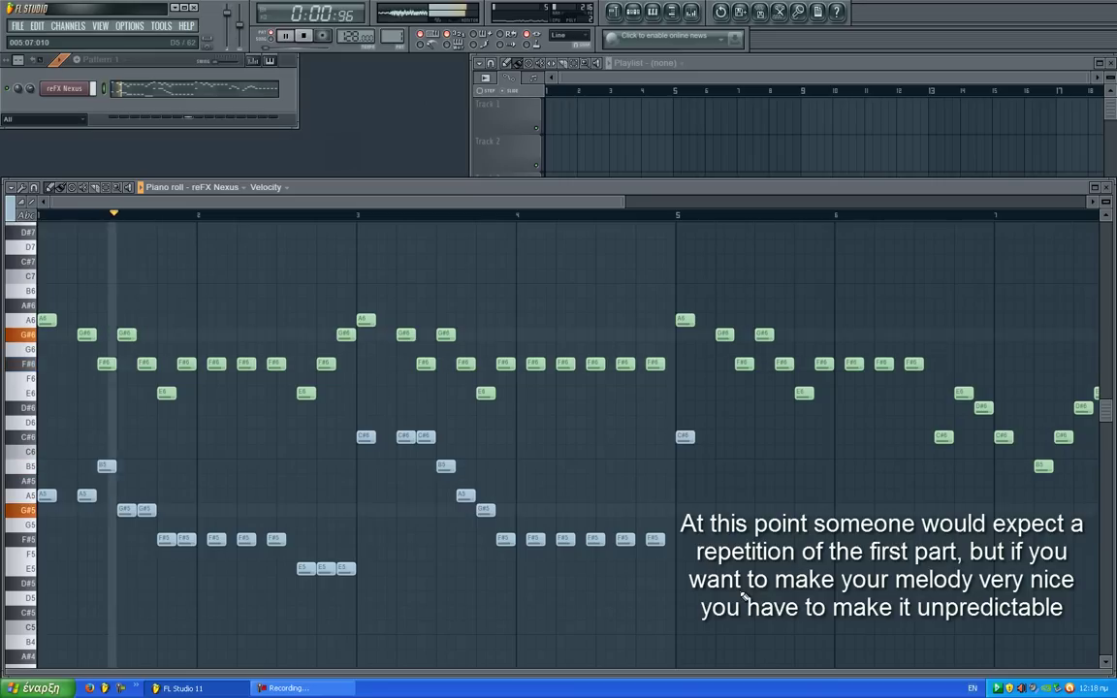
scroll(437, 479, down, 4)
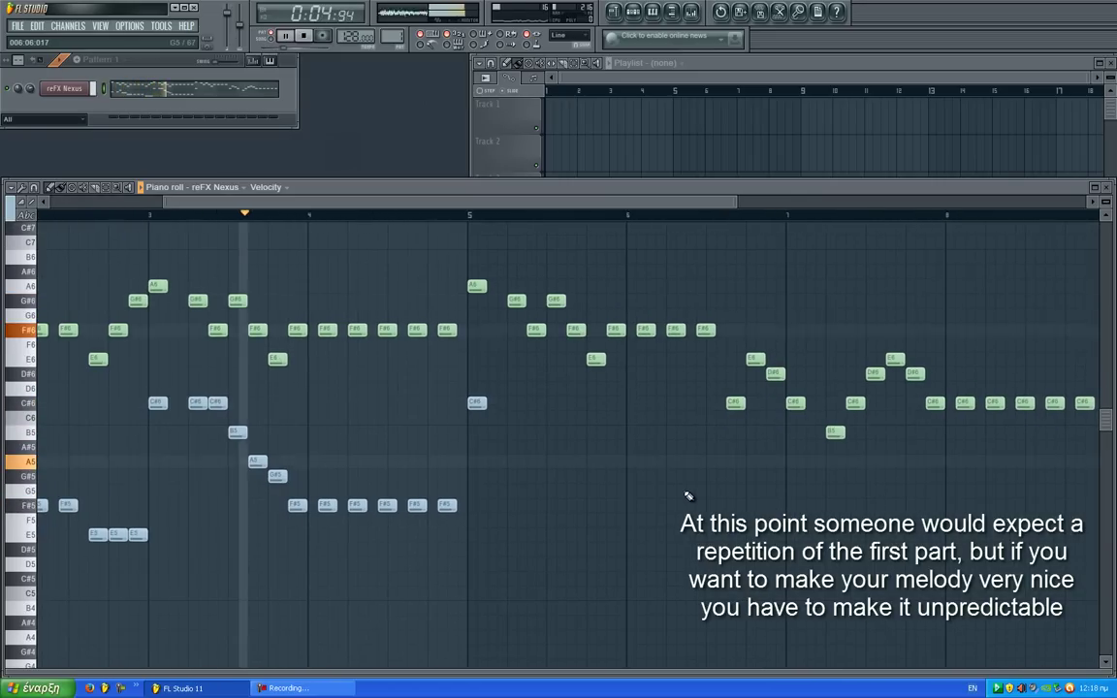
scroll(381, 456, up, 3)
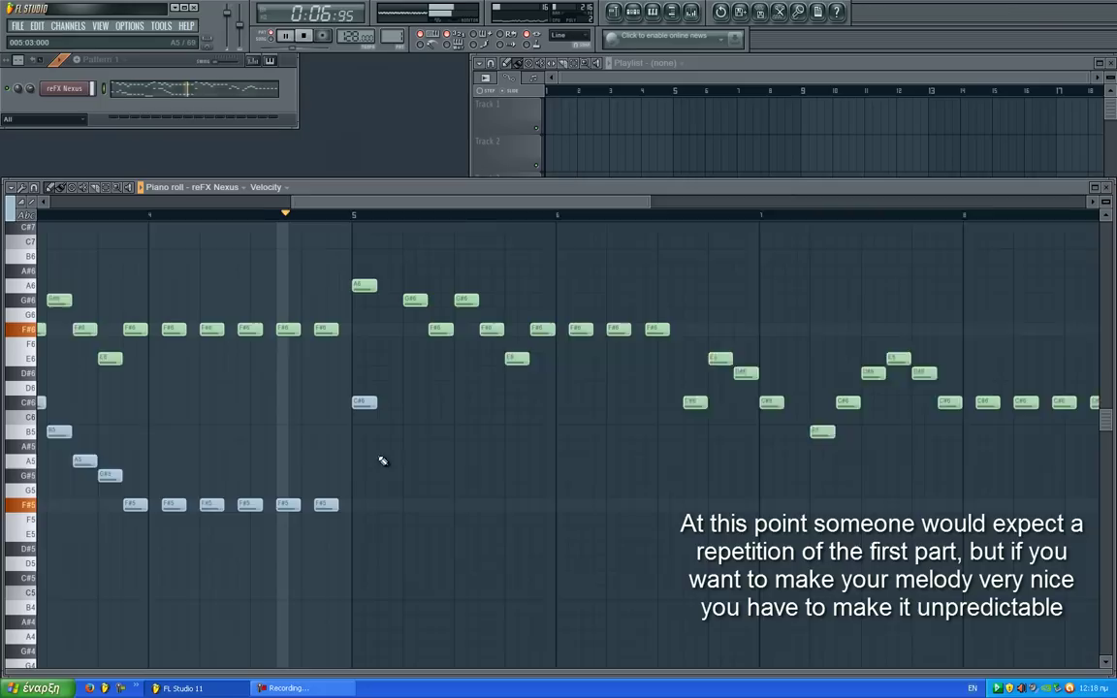
Step: Continue the second layer in bar 5 downward with B5, A5, G#5 and F#5, auditioning it from bar 5
key(space)
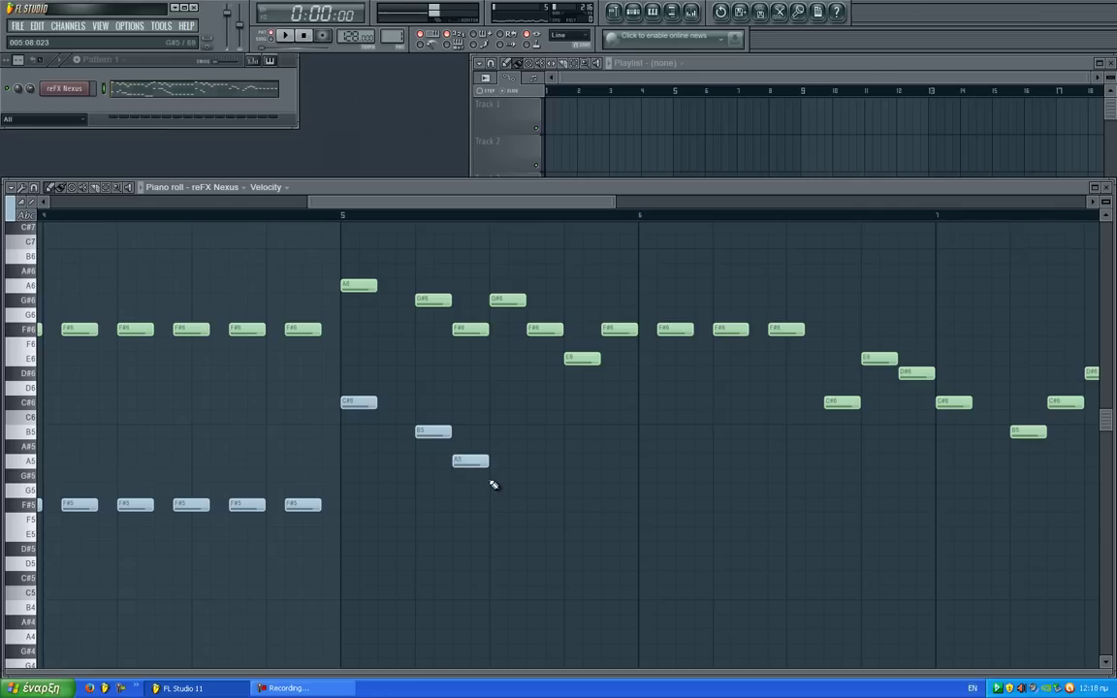
click(352, 222)
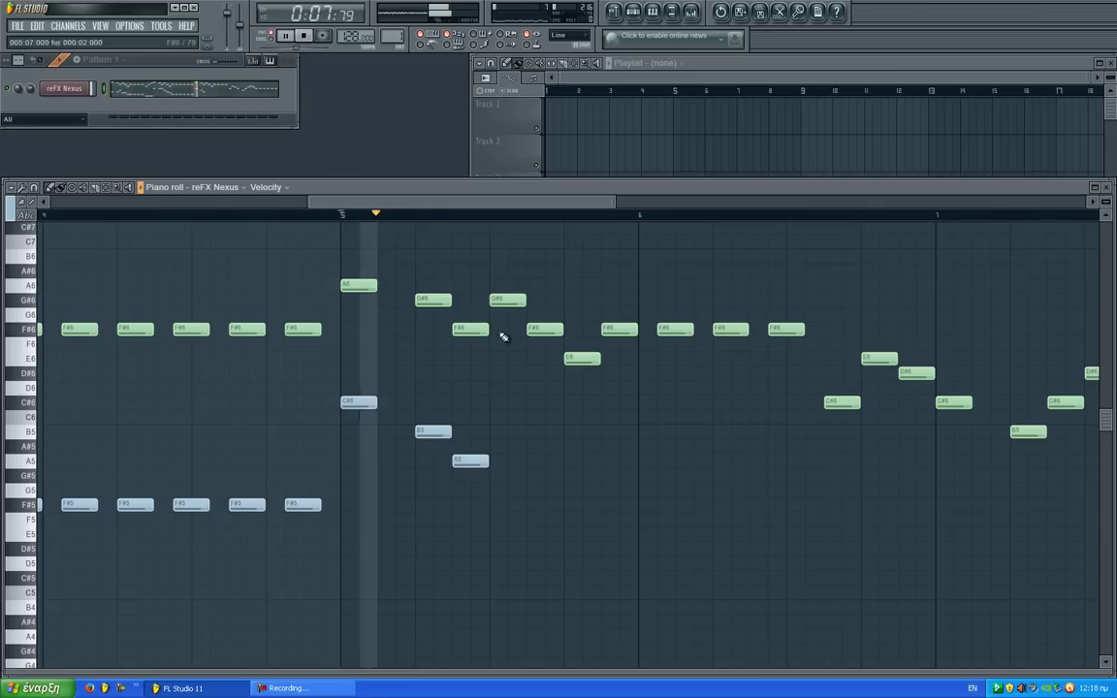
click(545, 462)
key(space)
key(space)
click(545, 493)
key(space)
drag(554, 492, 548, 510)
key(space)
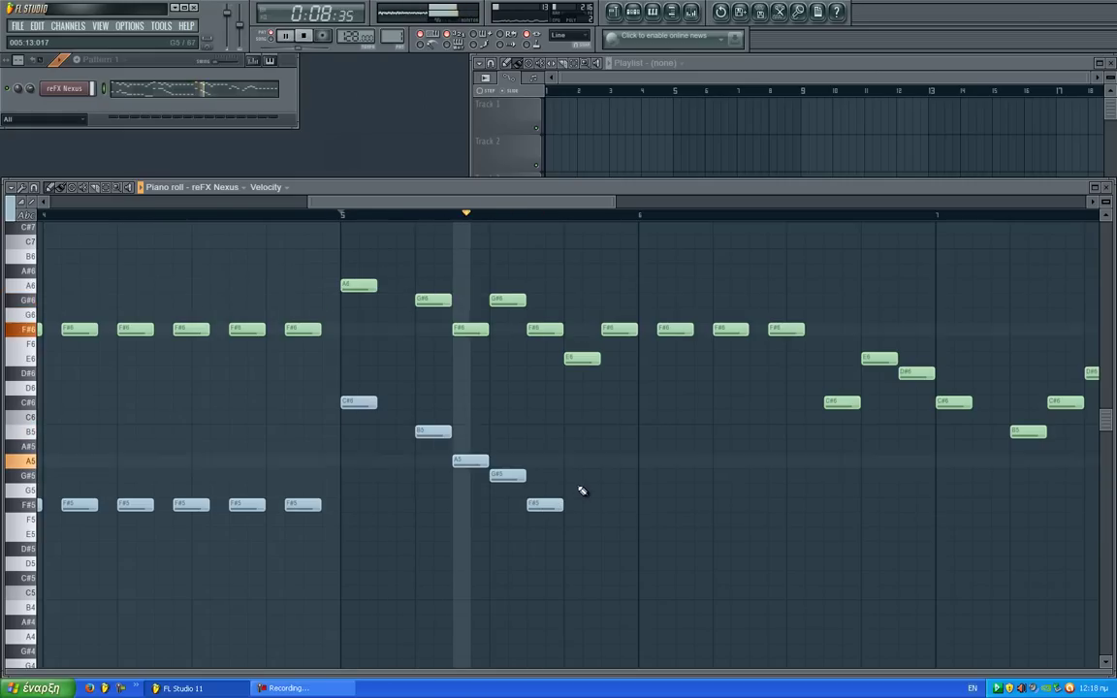
key(space)
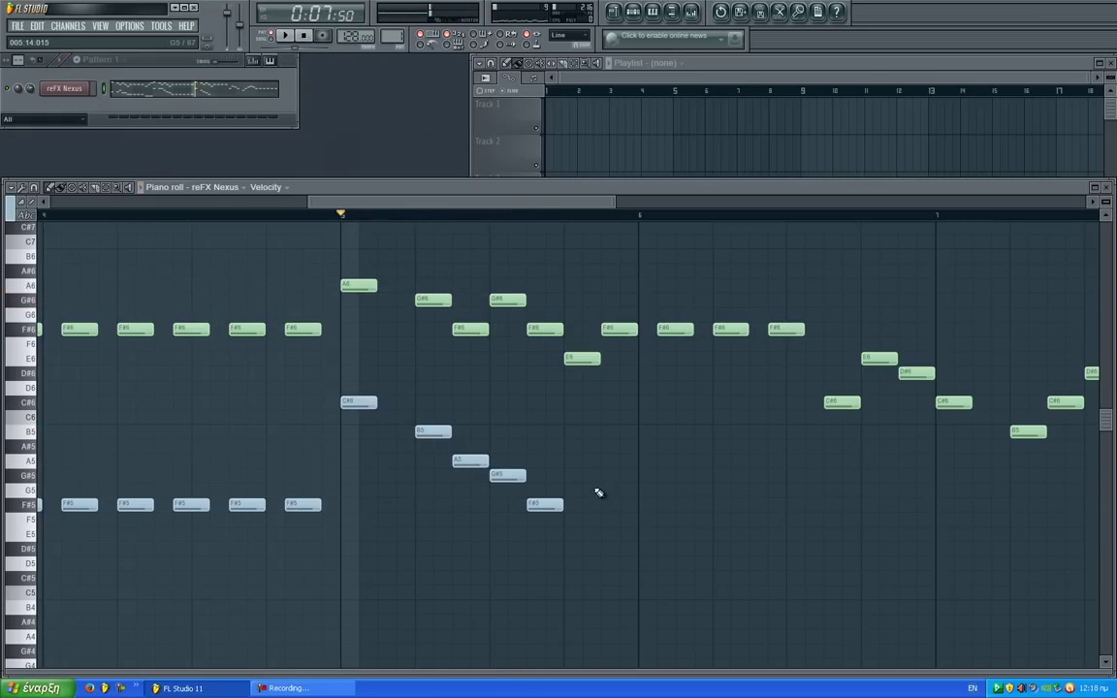
Step: Raise the last second-layer note in bar 5 to A5, and follow it with two F#5 notes and three more in bar 6
drag(552, 506, 545, 458)
key(space)
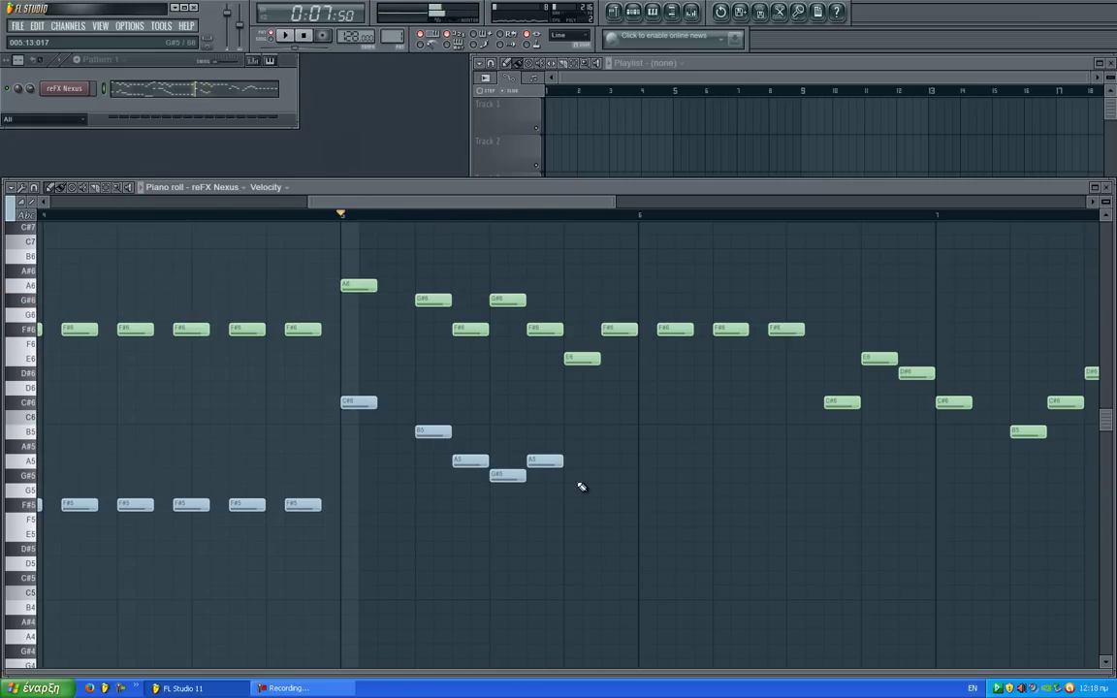
key(space)
click(597, 506)
click(606, 506)
key(space)
key(space)
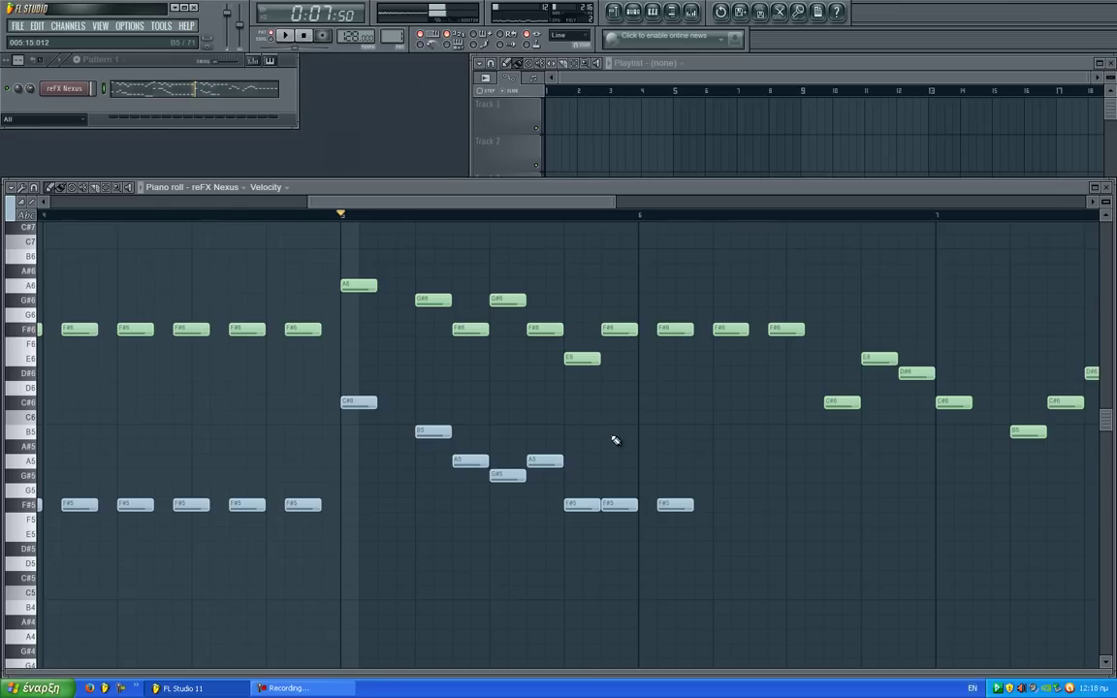
click(722, 505)
click(770, 507)
drag(831, 498, 463, 460)
Step: Play the pattern from the start to check both layers up to bar 6
key(space)
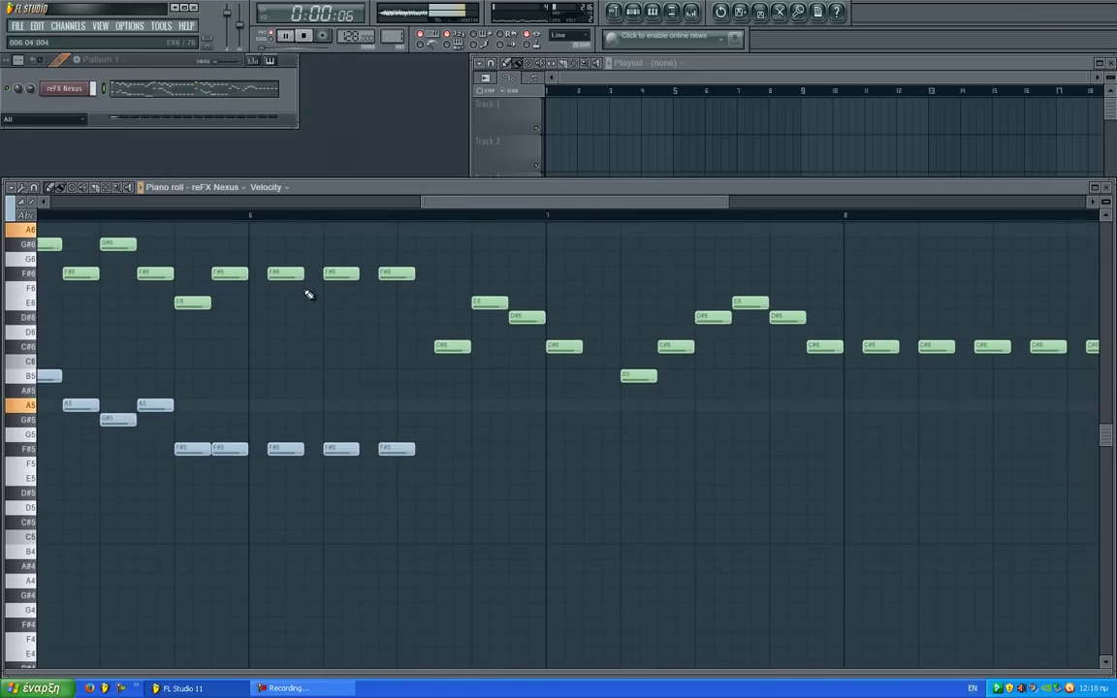
key(space)
drag(288, 324, 377, 339)
scroll(374, 349, down, 5)
drag(272, 451, 383, 472)
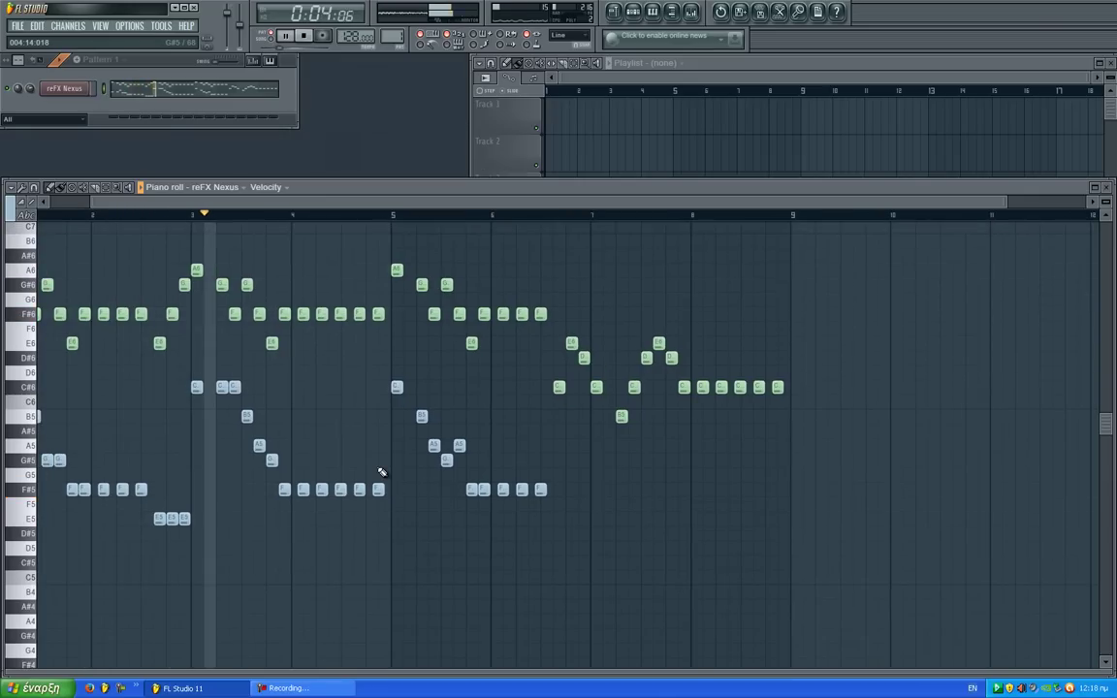
drag(553, 556, 461, 537)
scroll(481, 530, up, 3)
Step: Write a rising second-layer run of C#5, E5 and F#5 at the end of bar 6, reaching G#5 in bar 7
key(space)
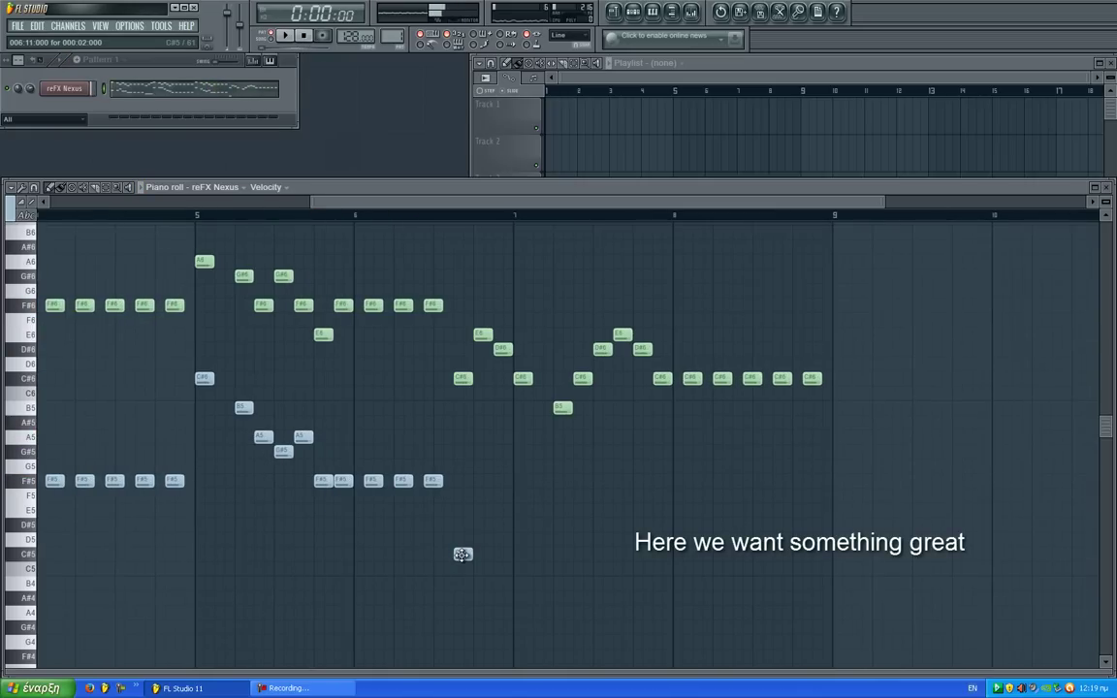
drag(477, 546, 469, 521)
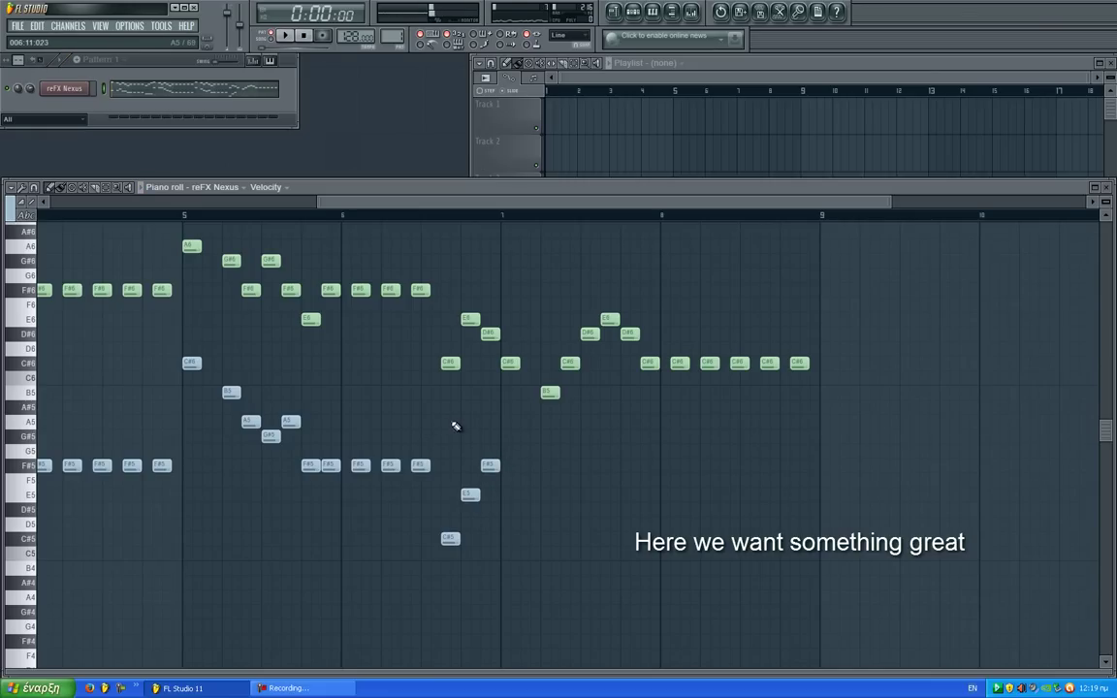
drag(485, 408, 501, 401)
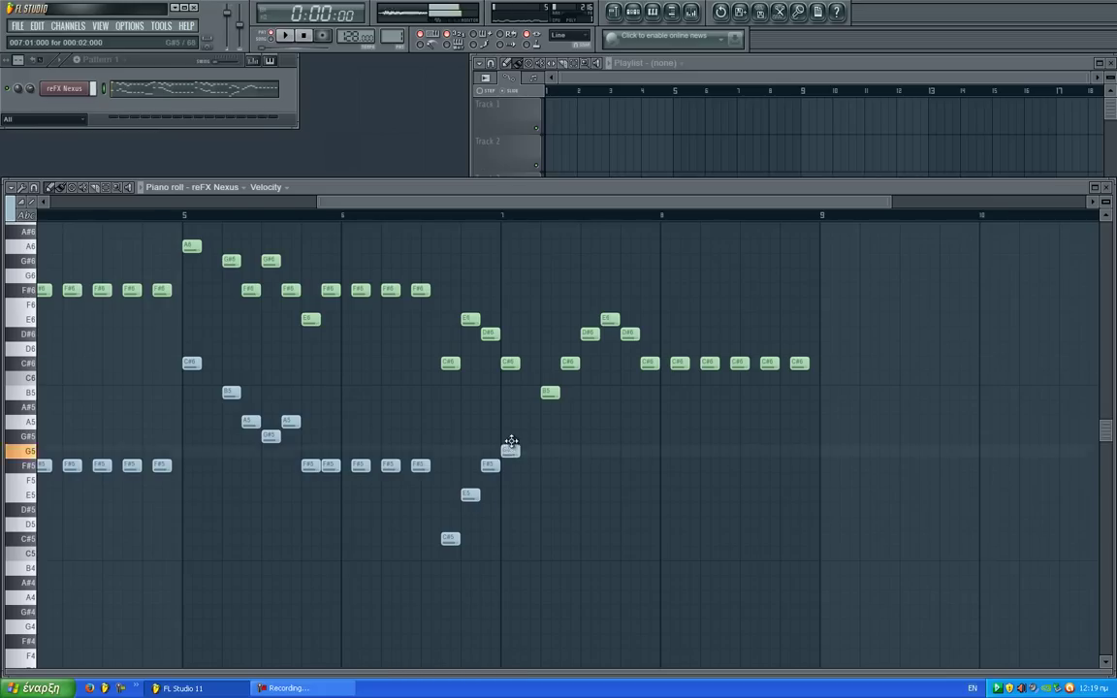
drag(451, 455, 502, 455)
click(436, 217)
key(space)
key(space)
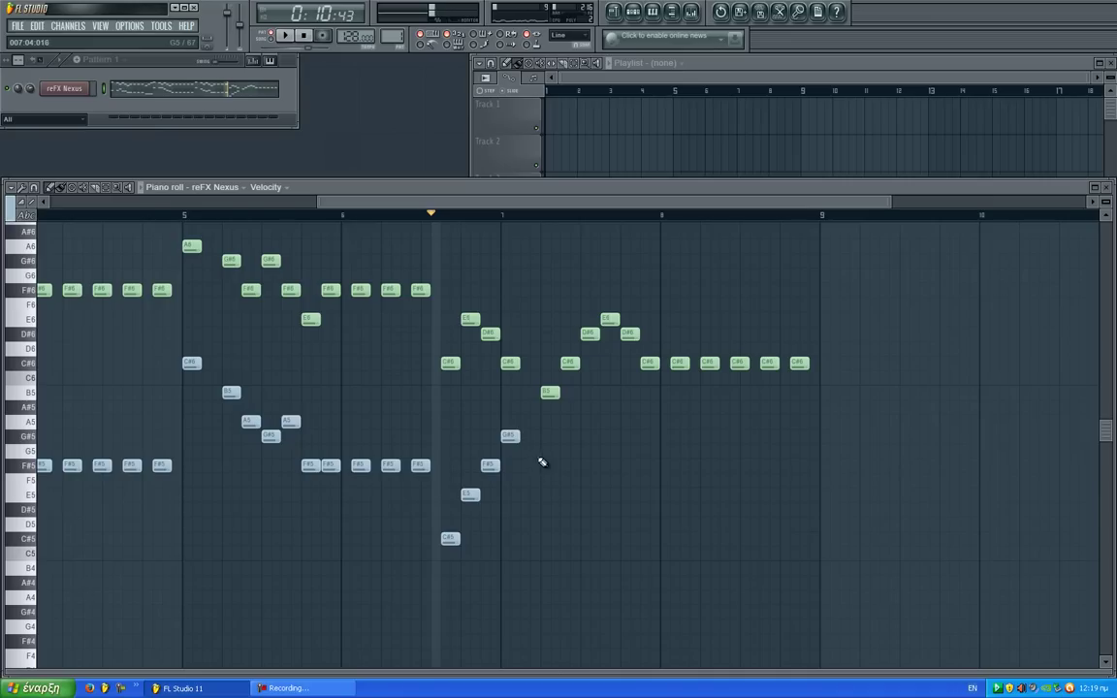
Step: Run the second layer down through F#5, E5, D#5, C#5 and B4 in bar 7, and repeat C#5 into bar 8
key(space)
drag(551, 452, 553, 469)
key(space)
scroll(563, 493, right, 2)
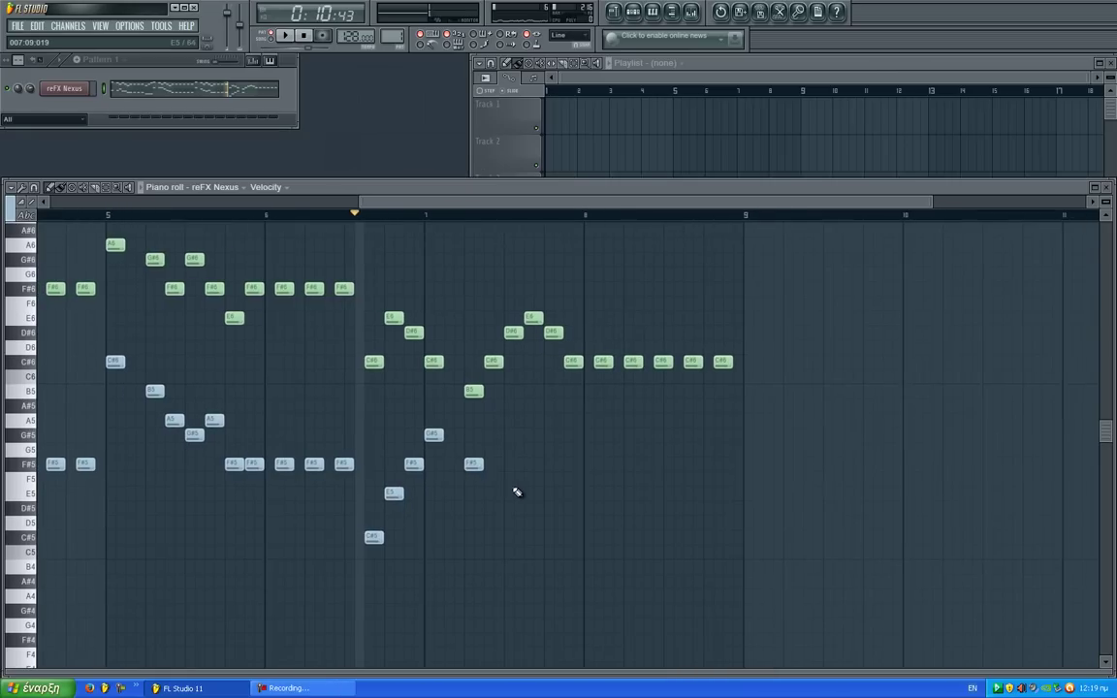
key(space)
click(491, 494)
key(space)
key(space)
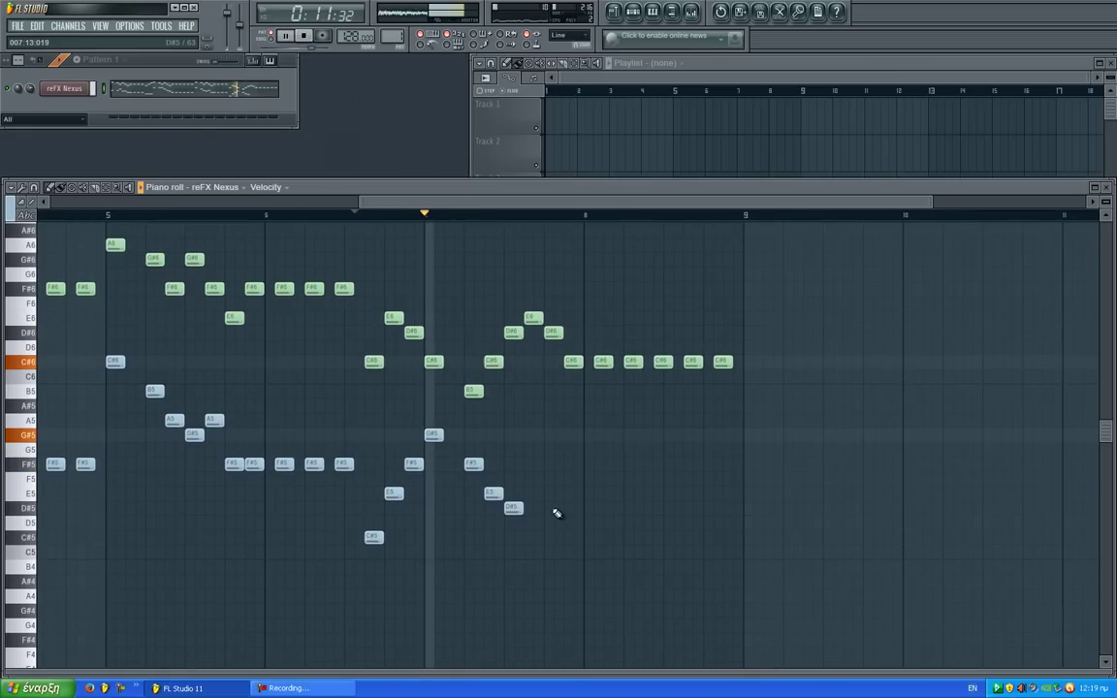
key(space)
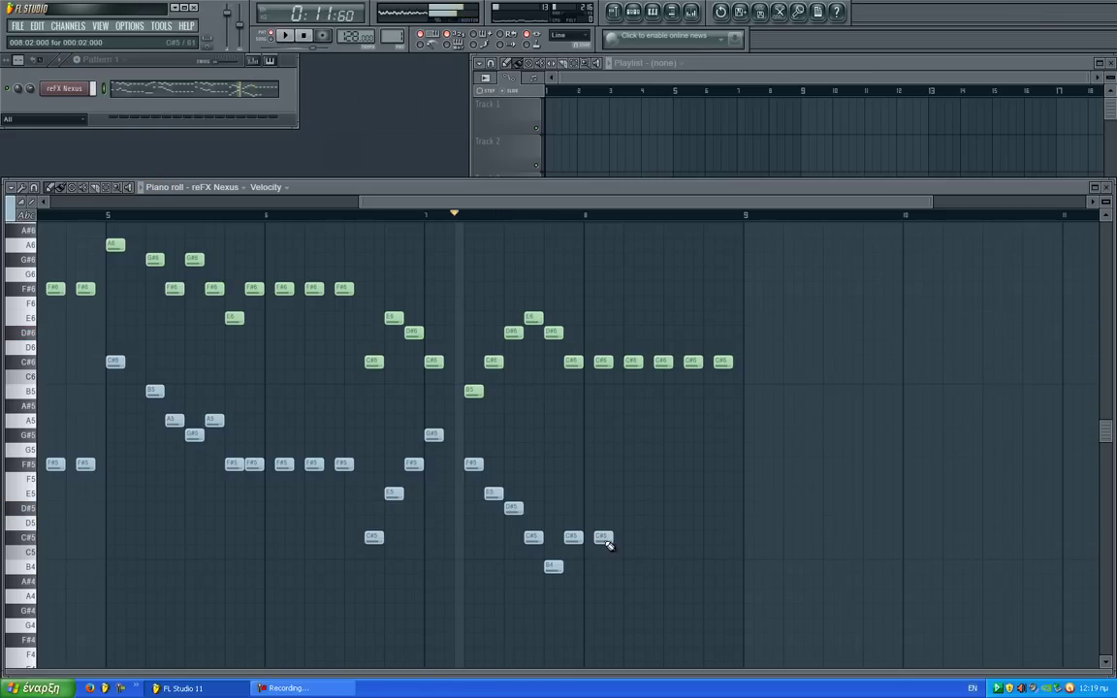
key(space)
Step: Play the full eight-bar pattern from the start to review the two layers together
drag(399, 335, 579, 354)
click(306, 37)
drag(299, 349, 683, 357)
scroll(407, 400, down, 3)
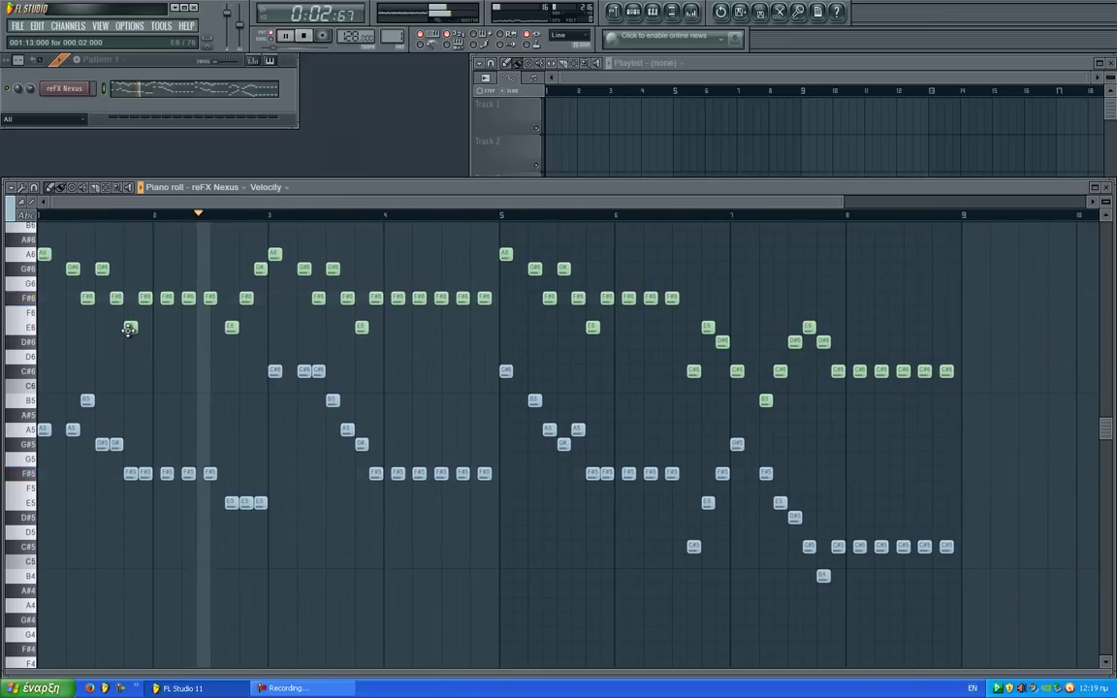
Step: Switch to the green note colour and start the third layer with an A4 at the beginning of bar 1
click(56, 561)
drag(117, 570, 389, 524)
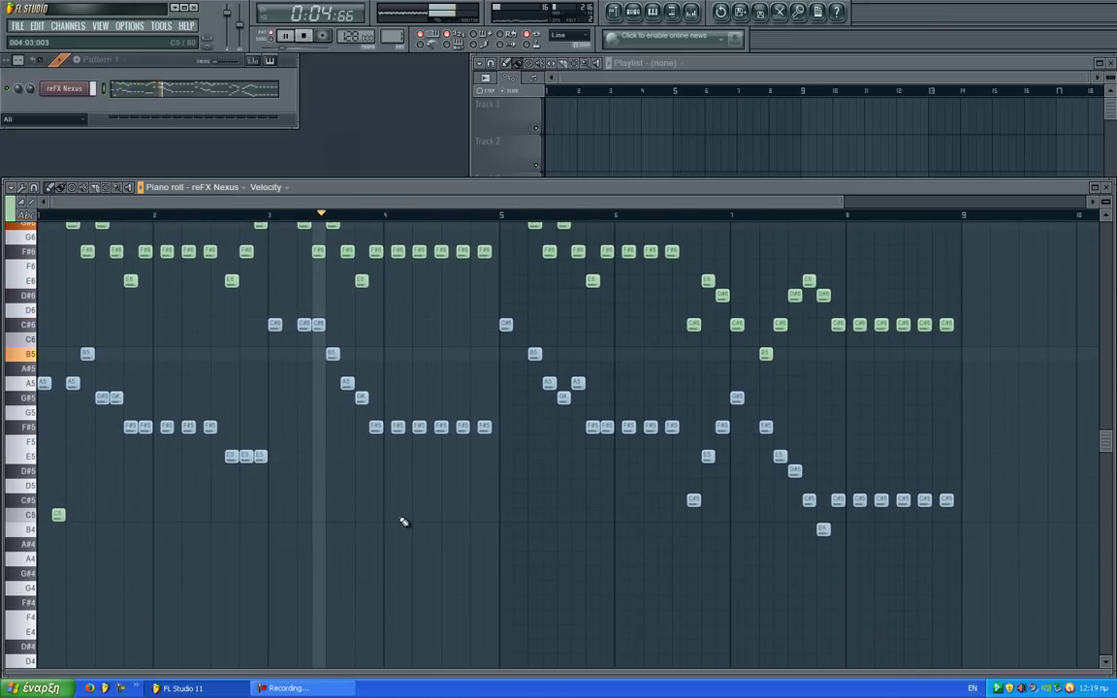
drag(452, 553, 479, 581)
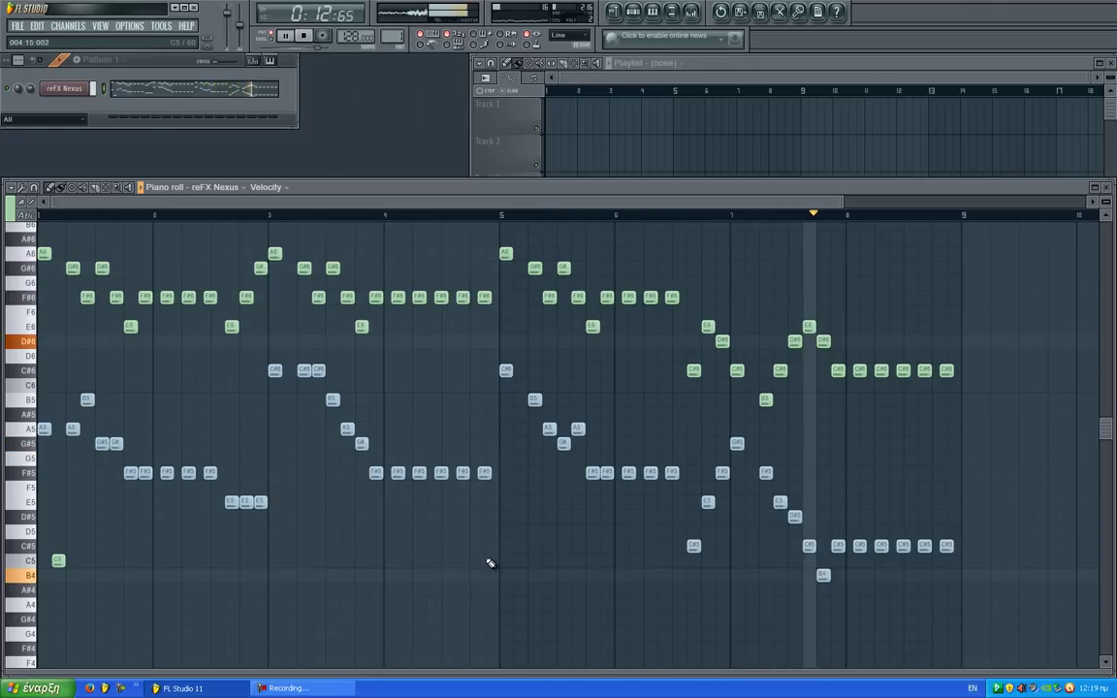
scroll(79, 538, up, 3)
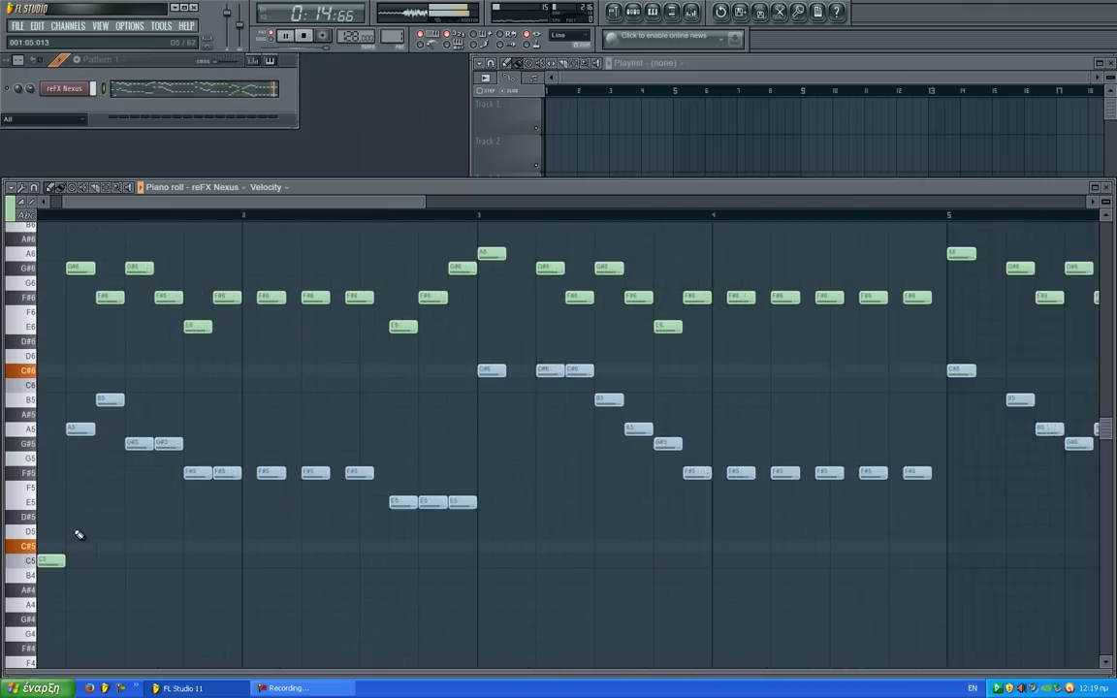
key(space)
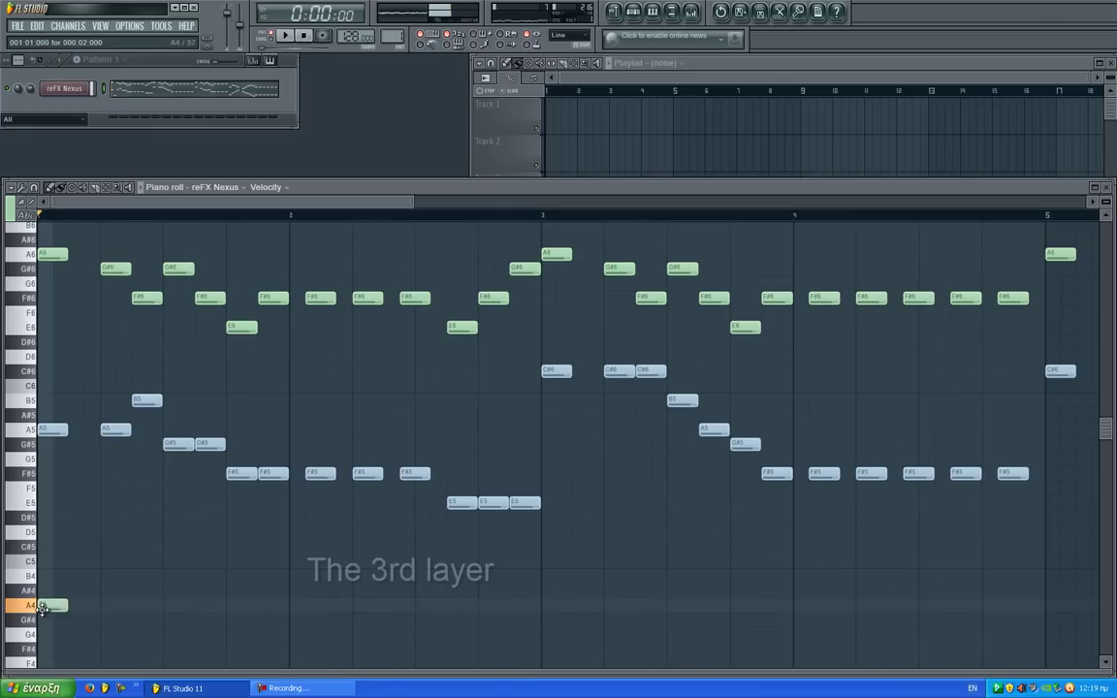
scroll(167, 444, down, 3)
key(space)
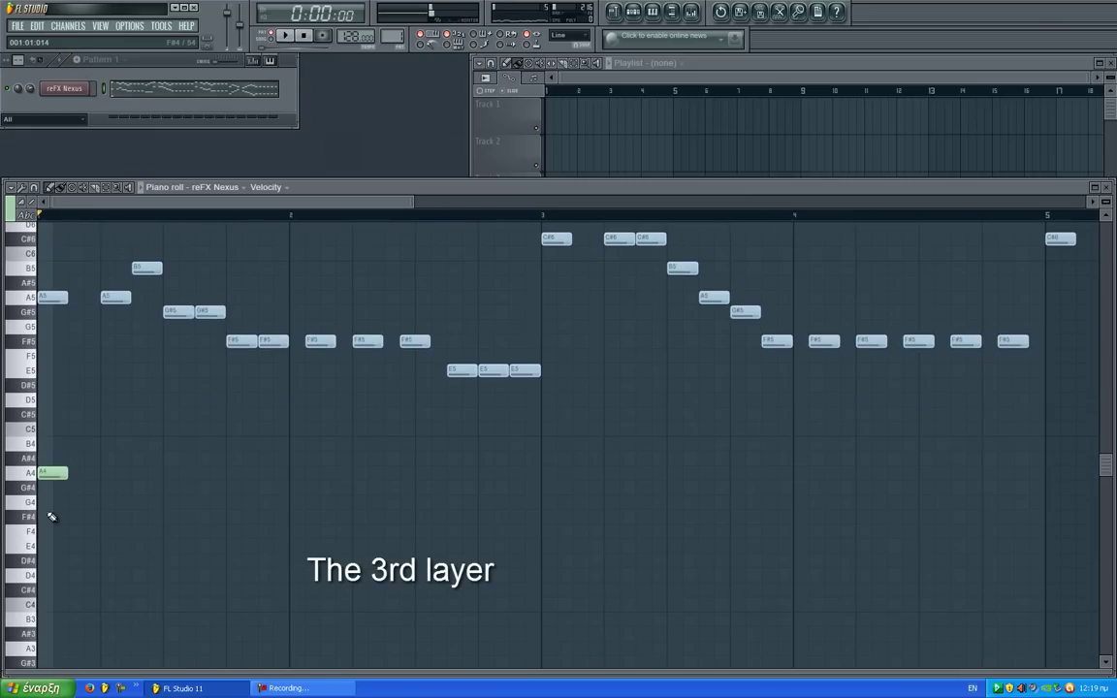
Step: Add two more A4 notes to the third layer in bar 1, beneath the second layer's A5 and B5
key(space)
click(104, 474)
click(135, 472)
key(space)
Step: Select the three third-layer notes in bar 1 and lower them together to F#4
drag(211, 422, 60, 516)
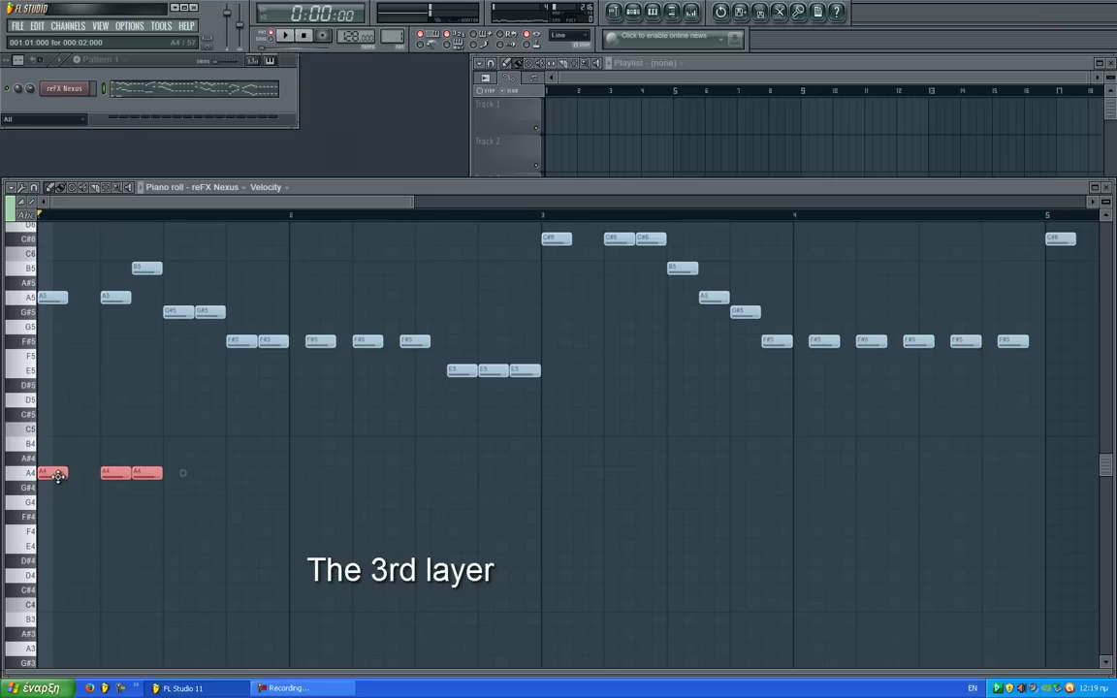
key(space)
ctrl+click(145, 549)
key(space)
drag(59, 510, 104, 503)
key(space)
key(space)
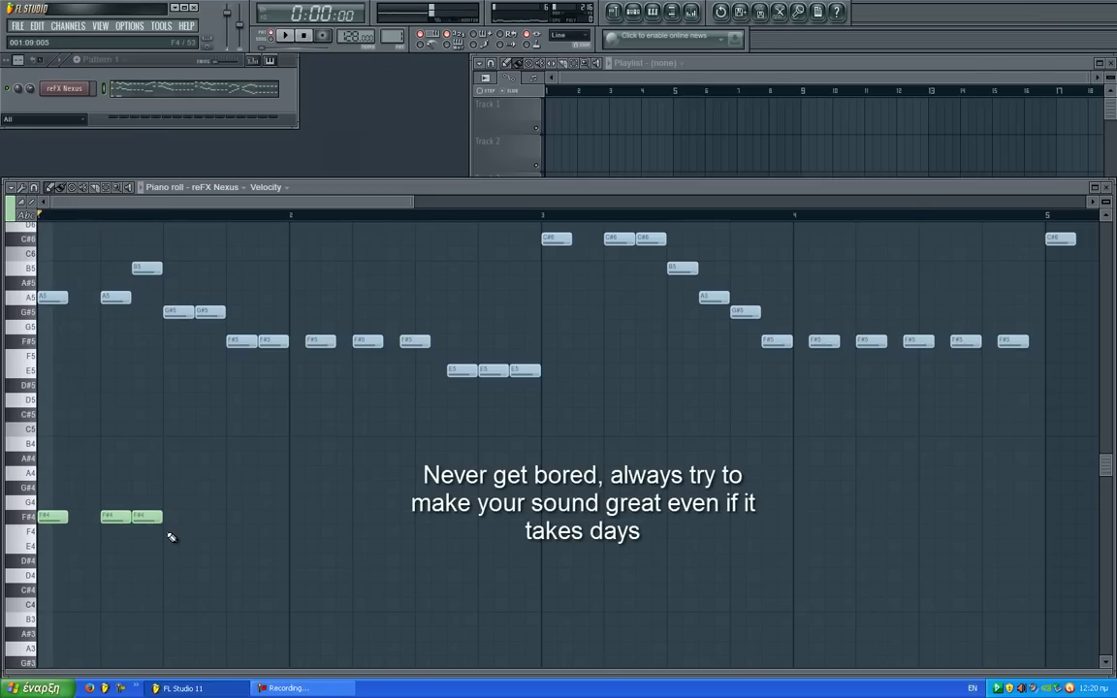
Step: Lower the third layer's third note to E4, complete bar 1 with F#4, F#4, E4 and F#4, and audition it
drag(144, 517, 143, 540)
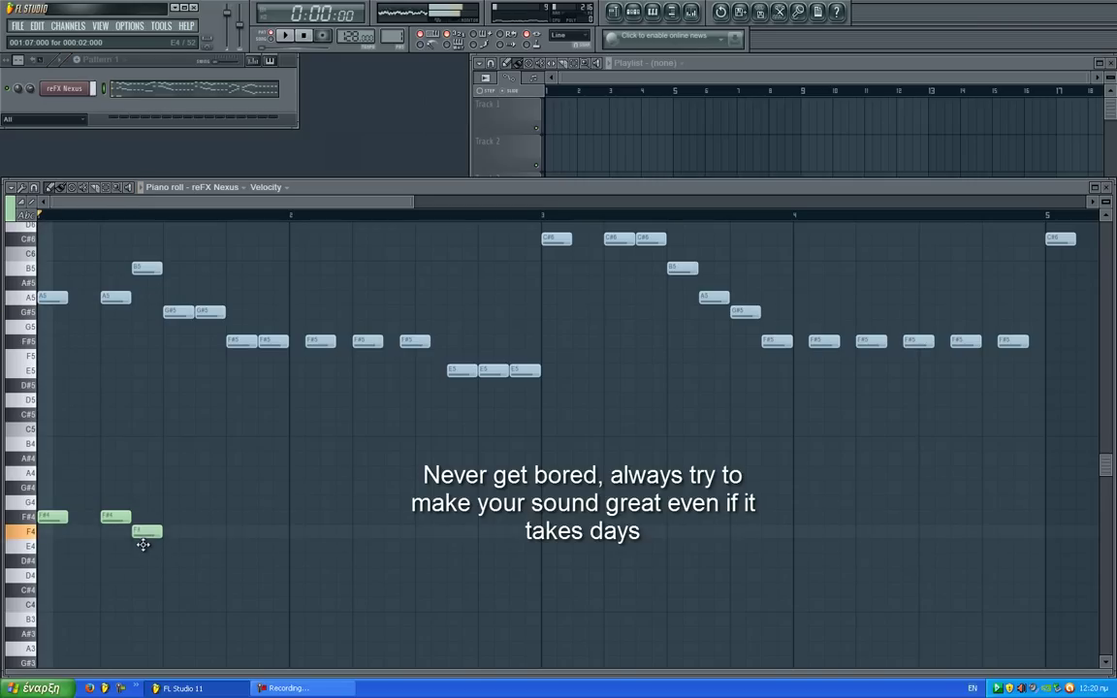
click(177, 518)
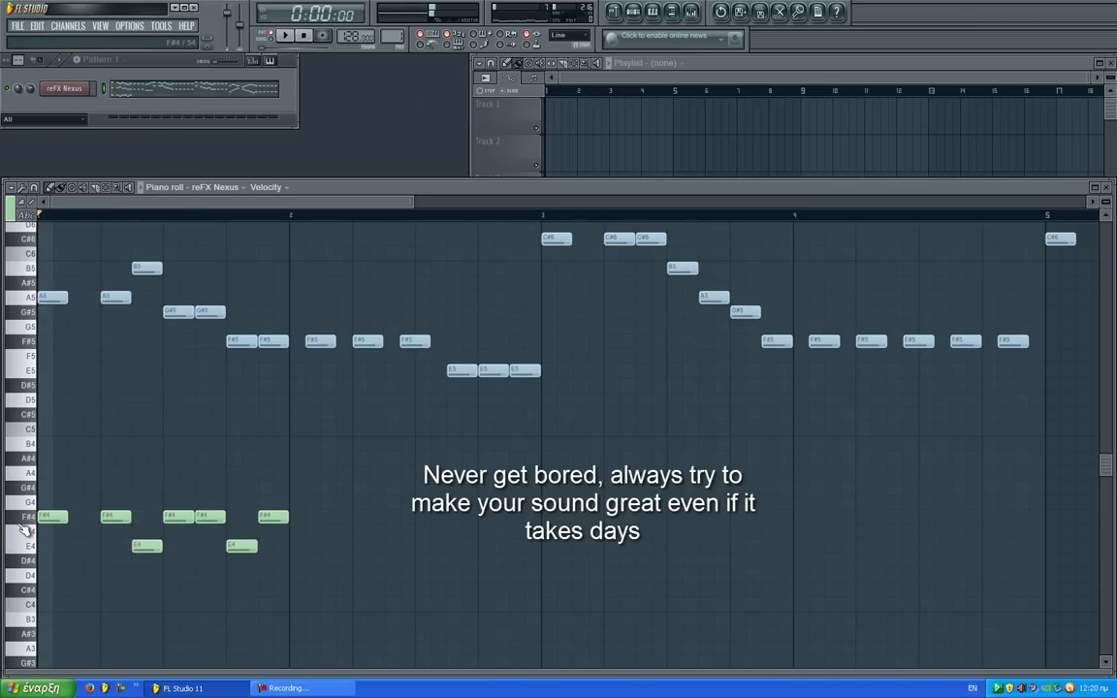
key(space)
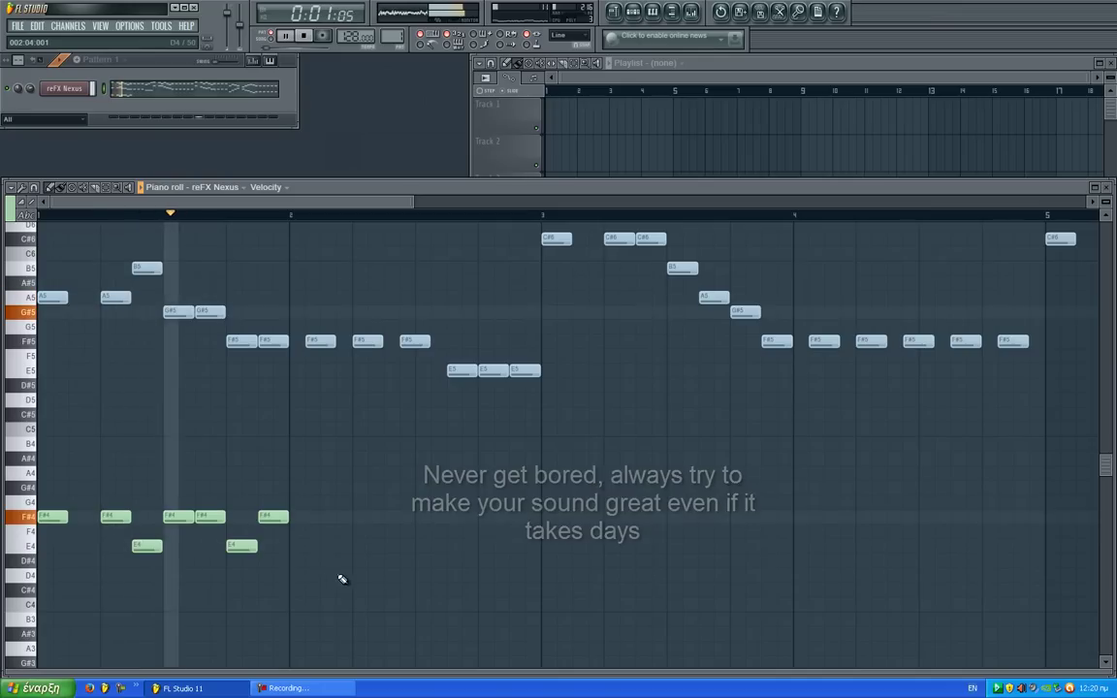
key(space)
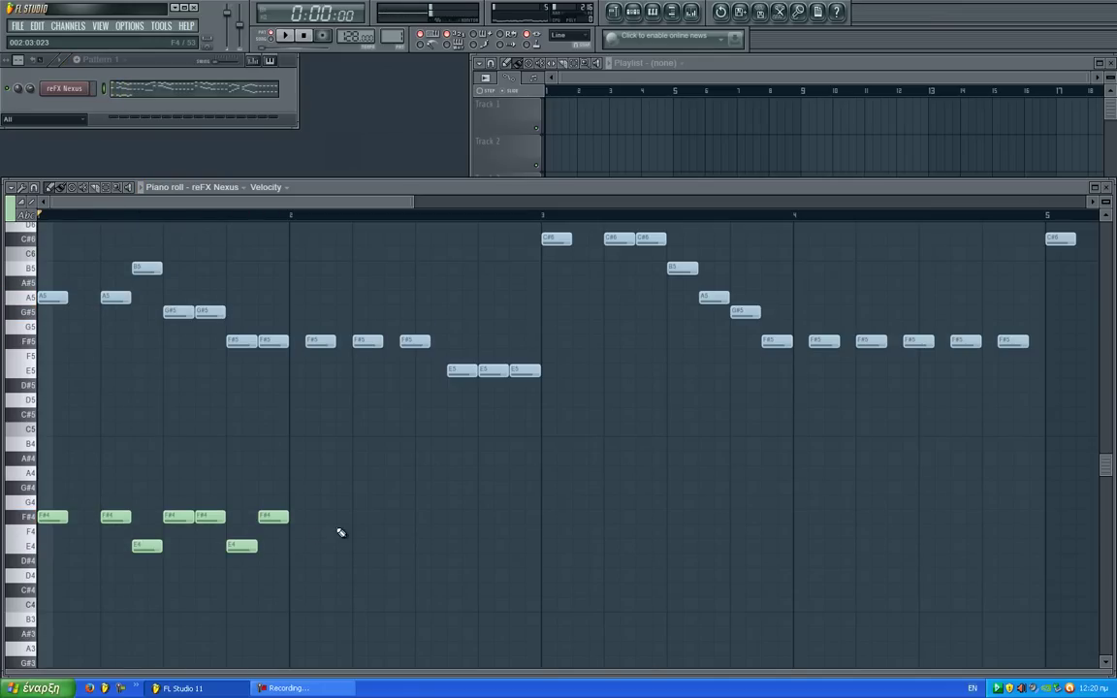
Step: Extend the third layer into bar 2 with three F#4 notes and an E4, matching the second layer's rhythm
key(space)
drag(313, 518, 365, 519)
click(406, 519)
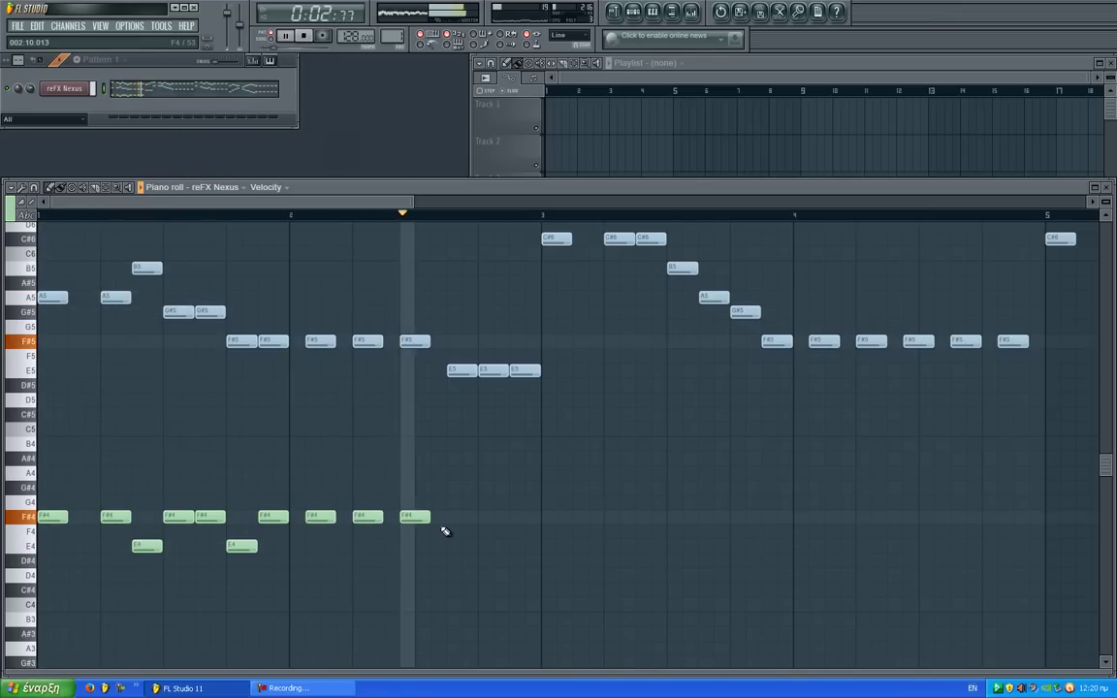
key(space)
key(space)
click(457, 546)
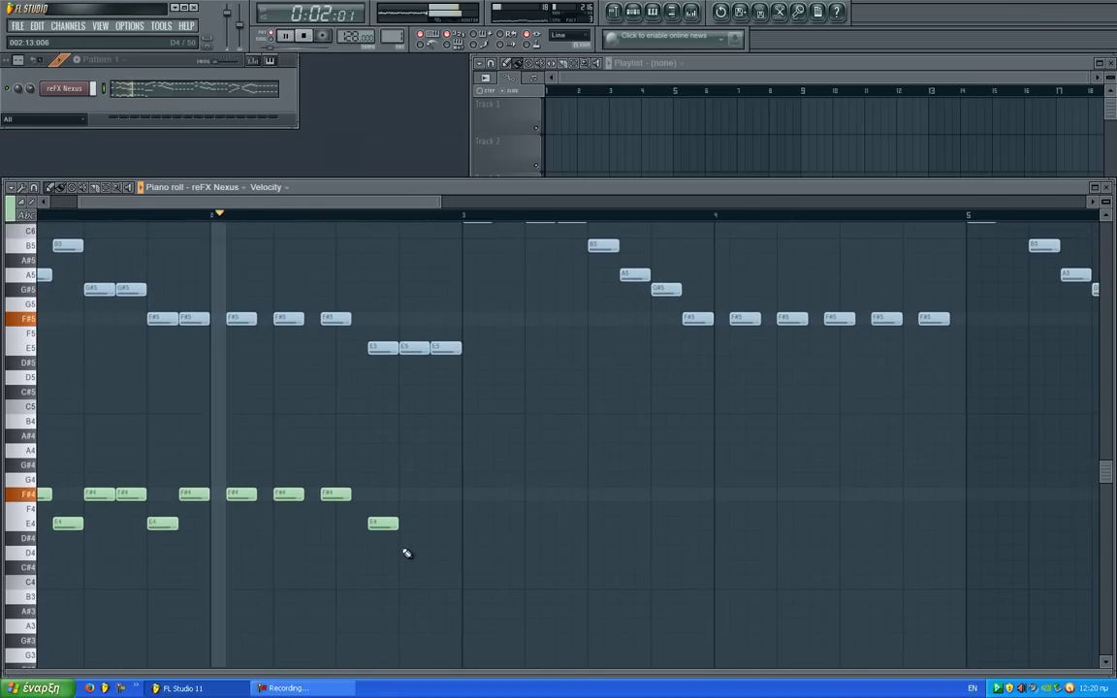
key(space)
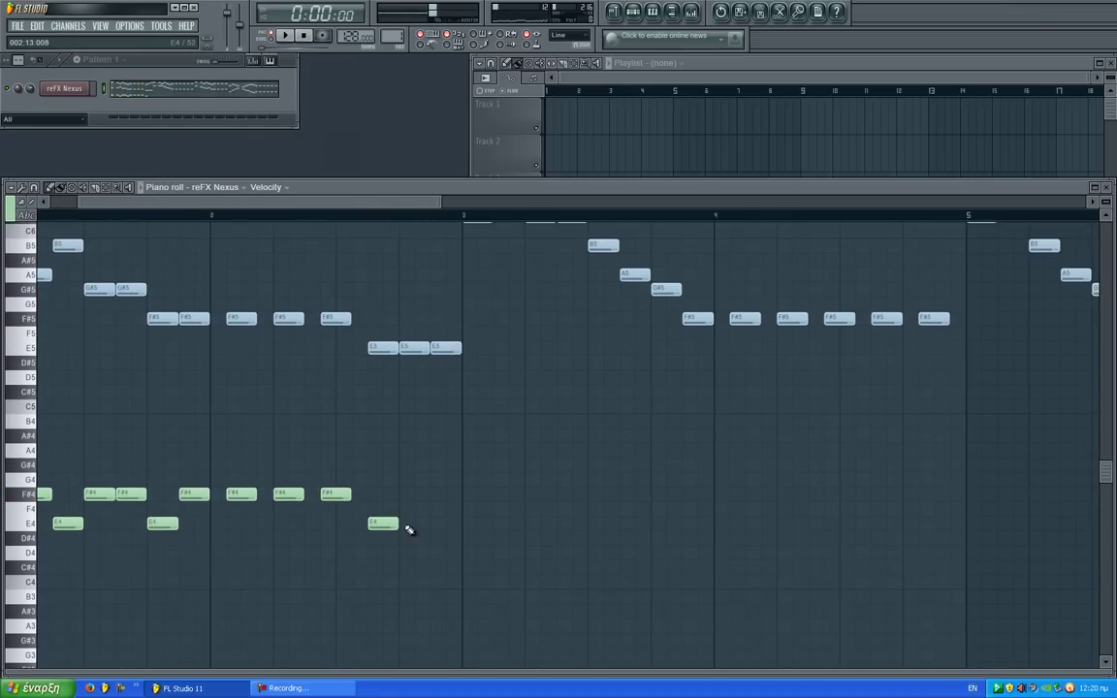
Step: Finish bar 2 of the third layer with two more E4 notes and place an A4 at the start of bar 3
drag(484, 522, 436, 567)
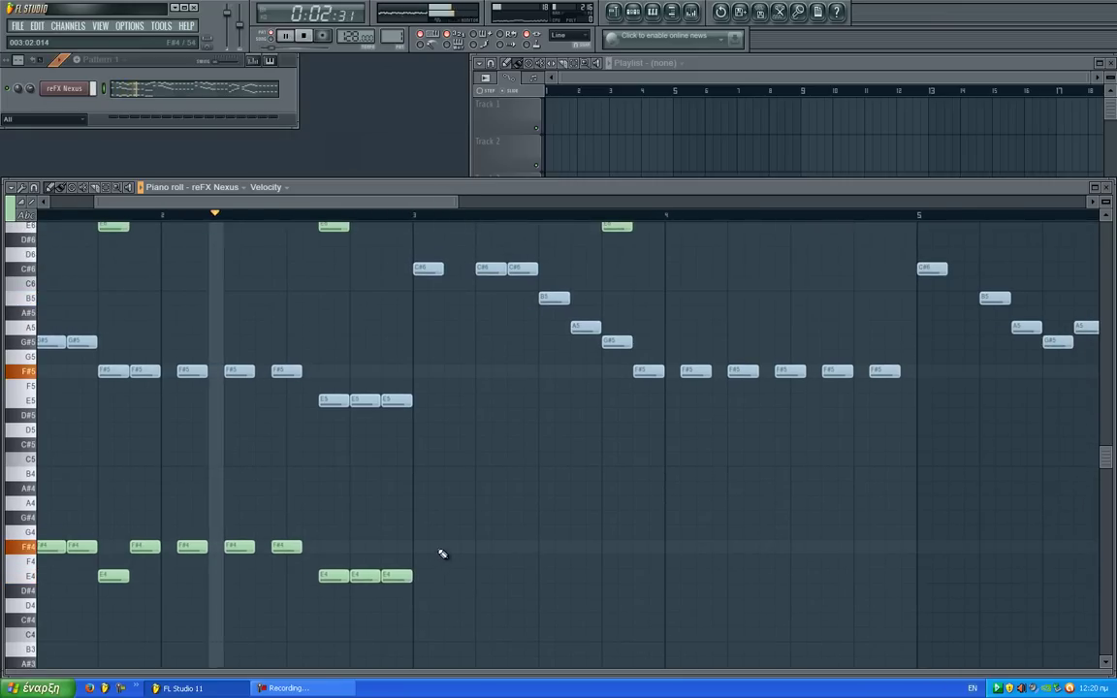
key(space)
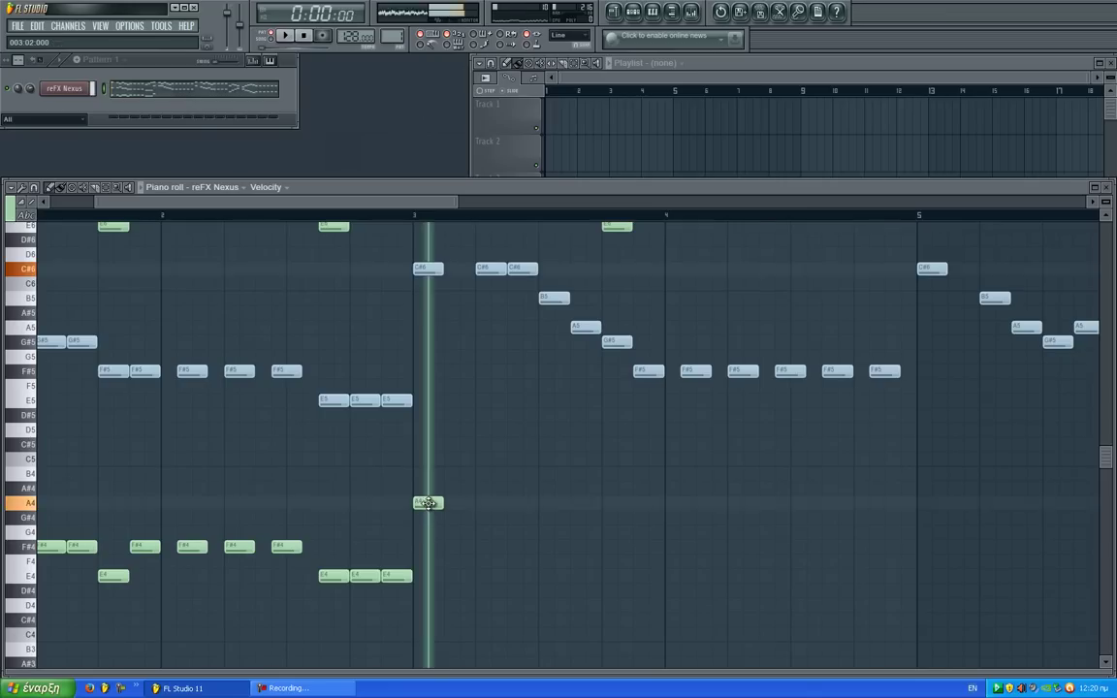
drag(368, 517, 420, 500)
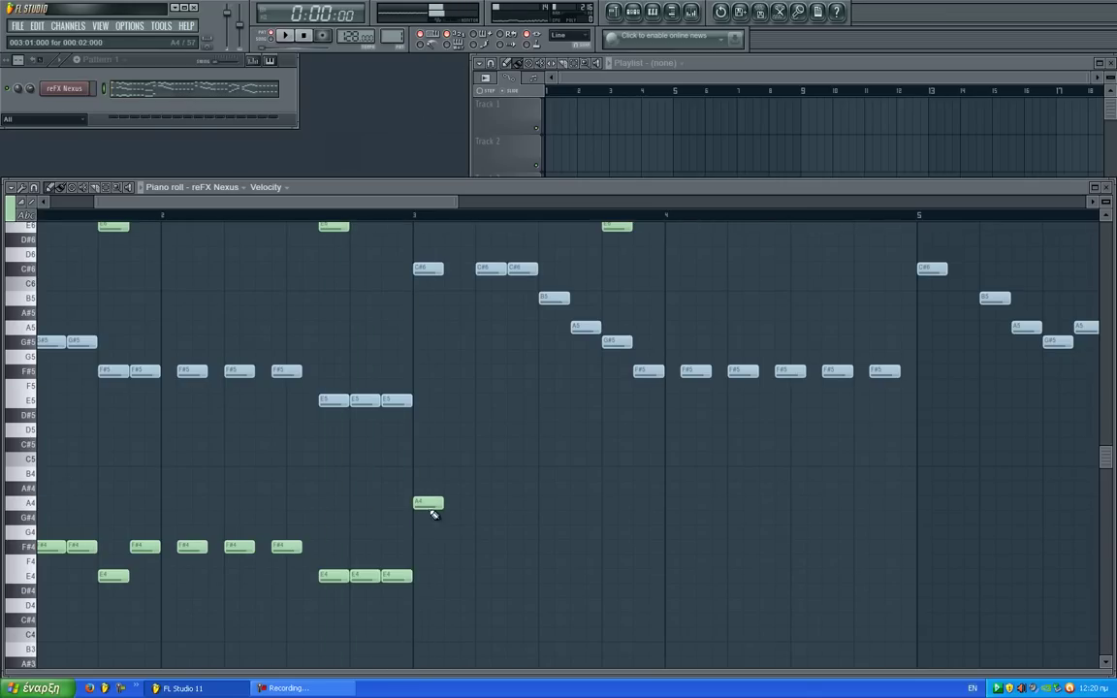
Step: Continue the third layer in bar 3 with A4, B4, two G#4 notes and an F#4, auditioning from the end of bar 2
click(320, 215)
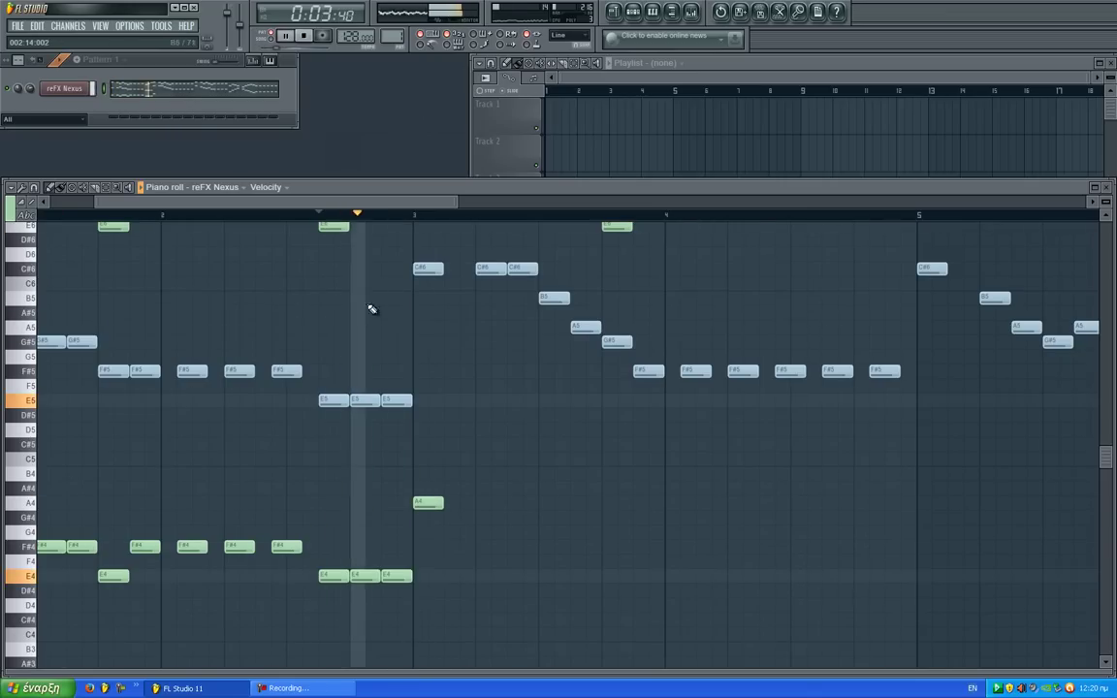
key(space)
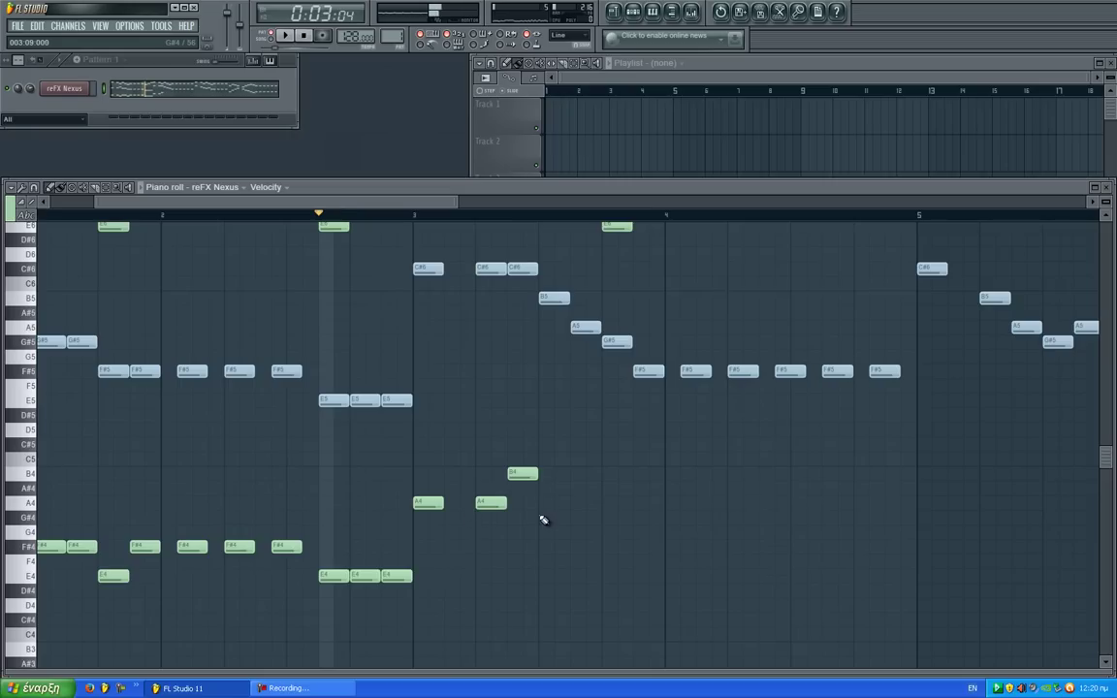
key(space)
drag(541, 533, 543, 518)
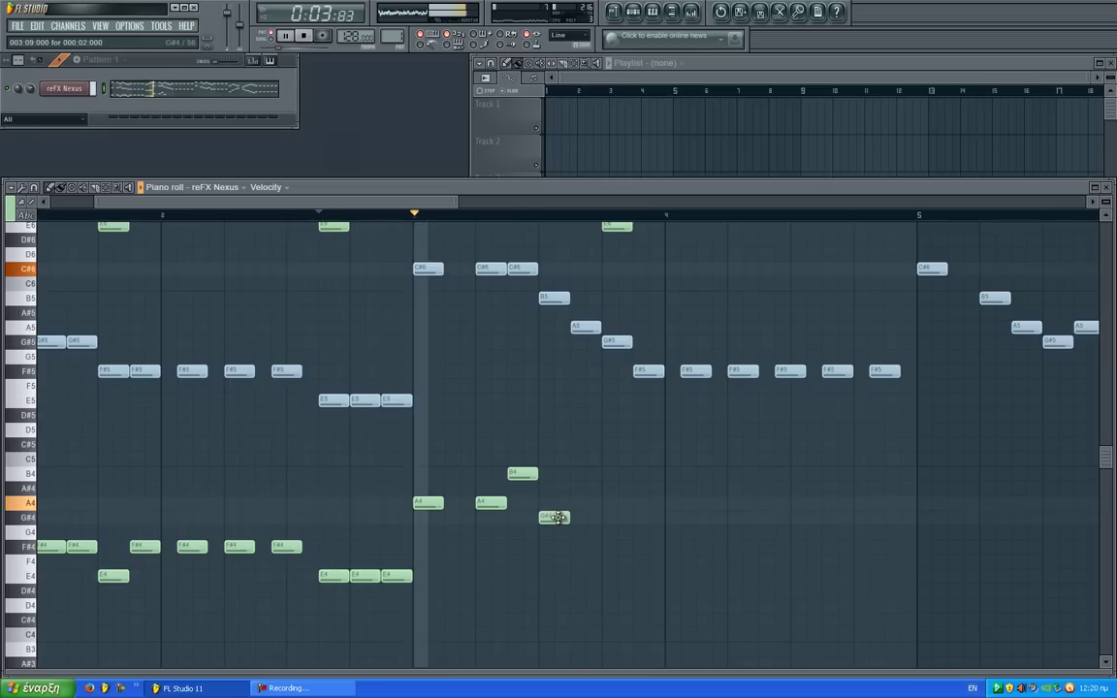
key(space)
click(582, 517)
scroll(452, 546, down, 3)
key(space)
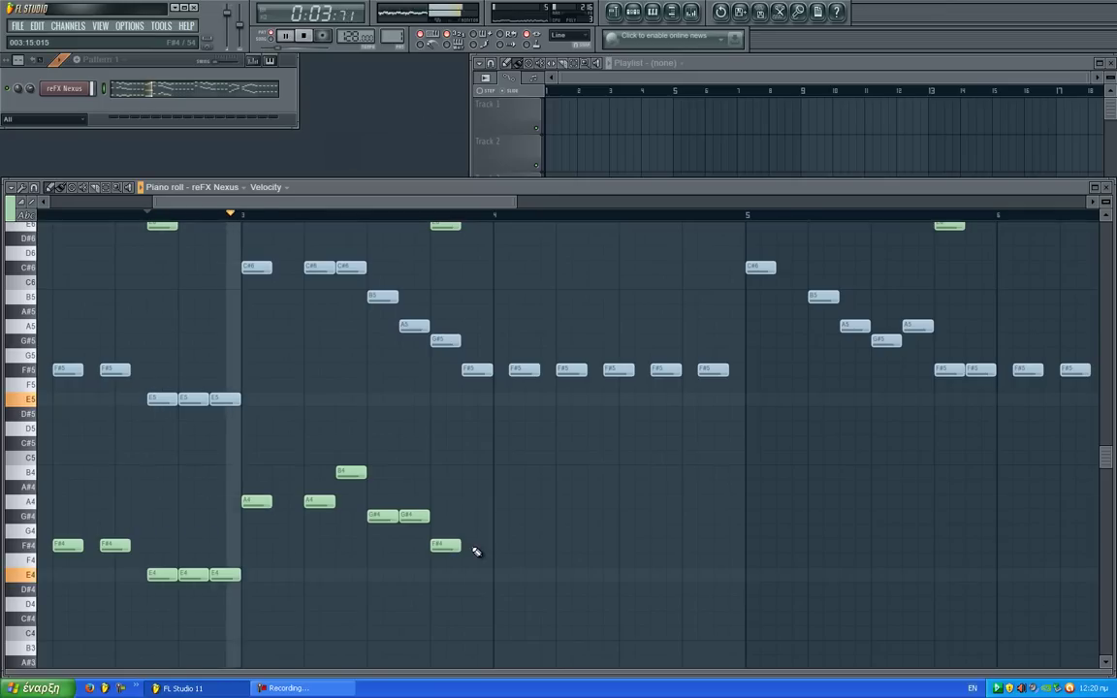
Step: Add six F#4 notes to the third layer from the end of bar 3 through bar 4, matching the second layer's F#5 rhythm
click(477, 545)
click(523, 545)
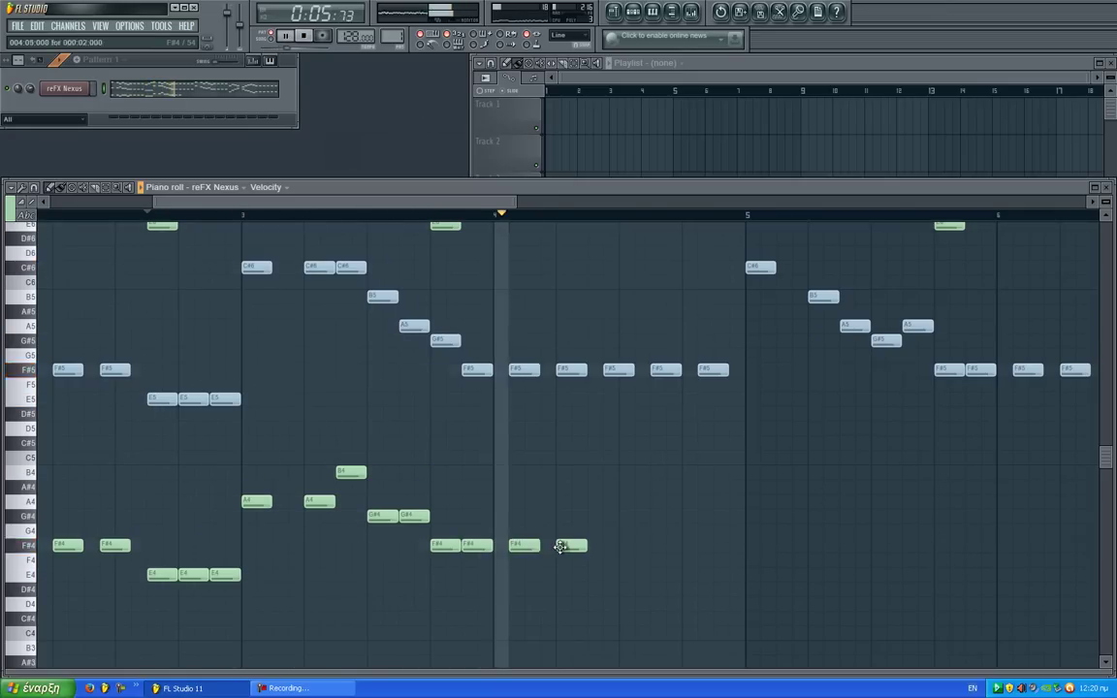
click(571, 545)
click(618, 545)
click(666, 545)
click(715, 545)
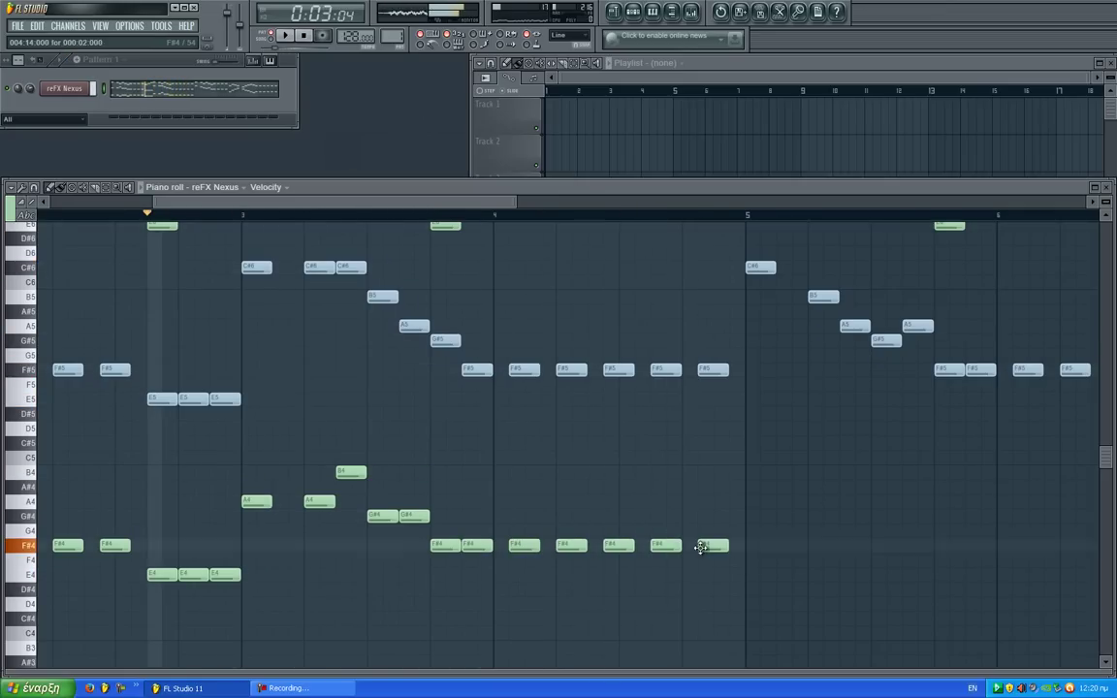
Step: Start bar 5 of the third layer with three A4 notes and two B4 notes, aligned with the second layer
scroll(615, 554, down, 5)
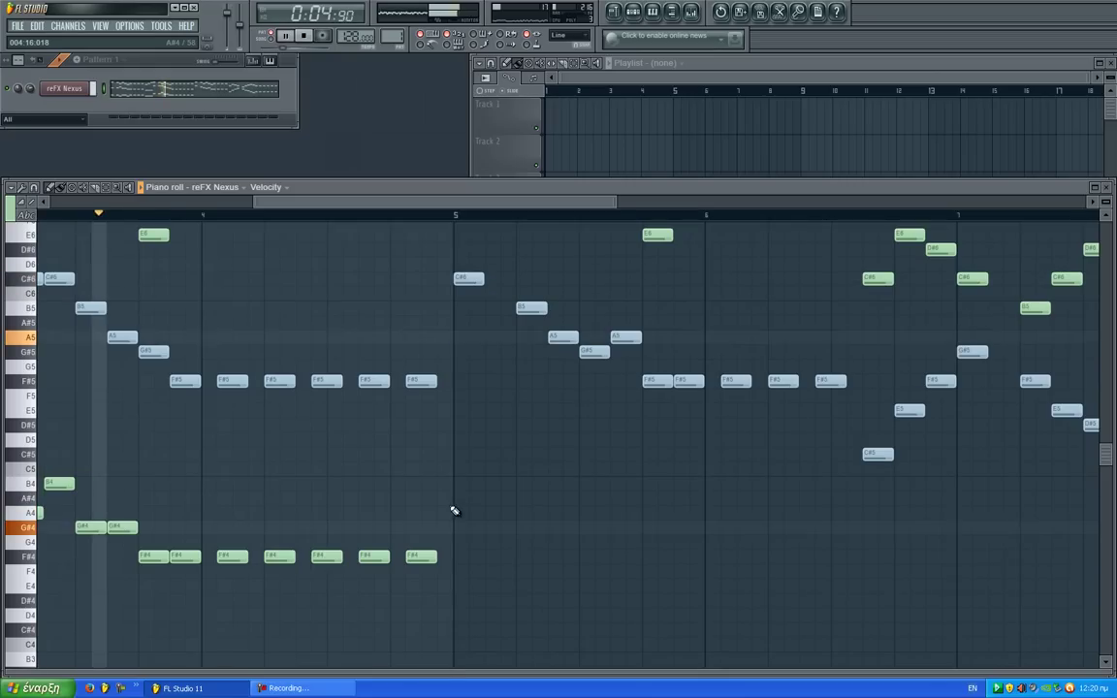
click(461, 506)
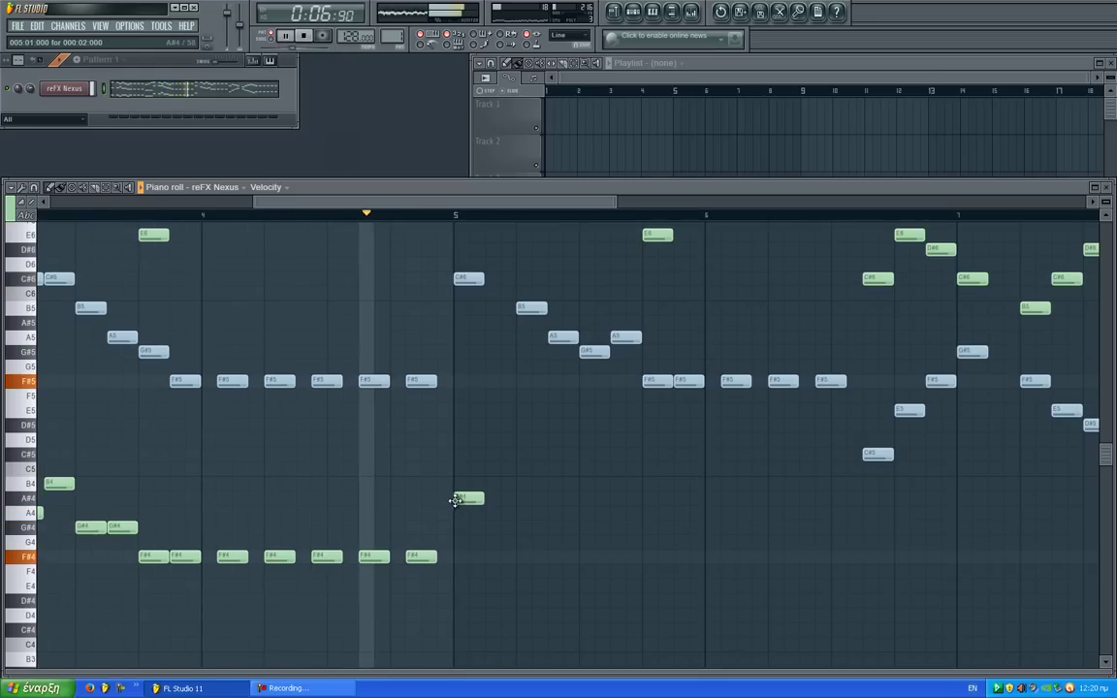
click(555, 513)
click(586, 484)
click(615, 485)
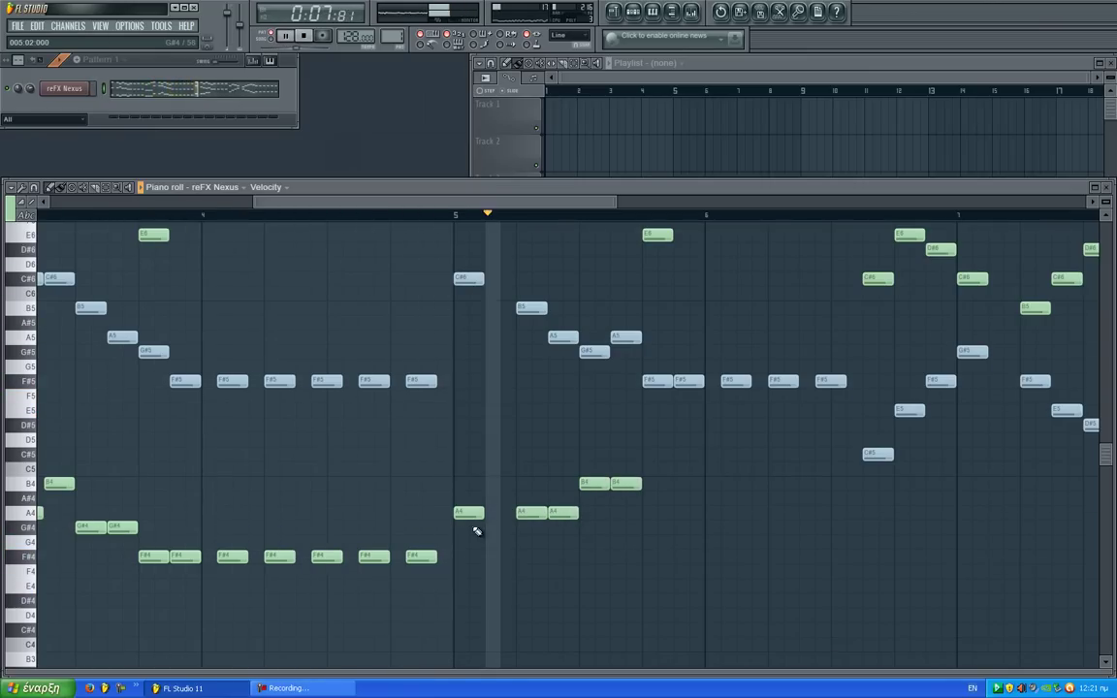
Step: Add five F#4 notes to the third layer from the end of bar 5 into bar 6, and audition the passage
key(space)
drag(635, 541, 509, 523)
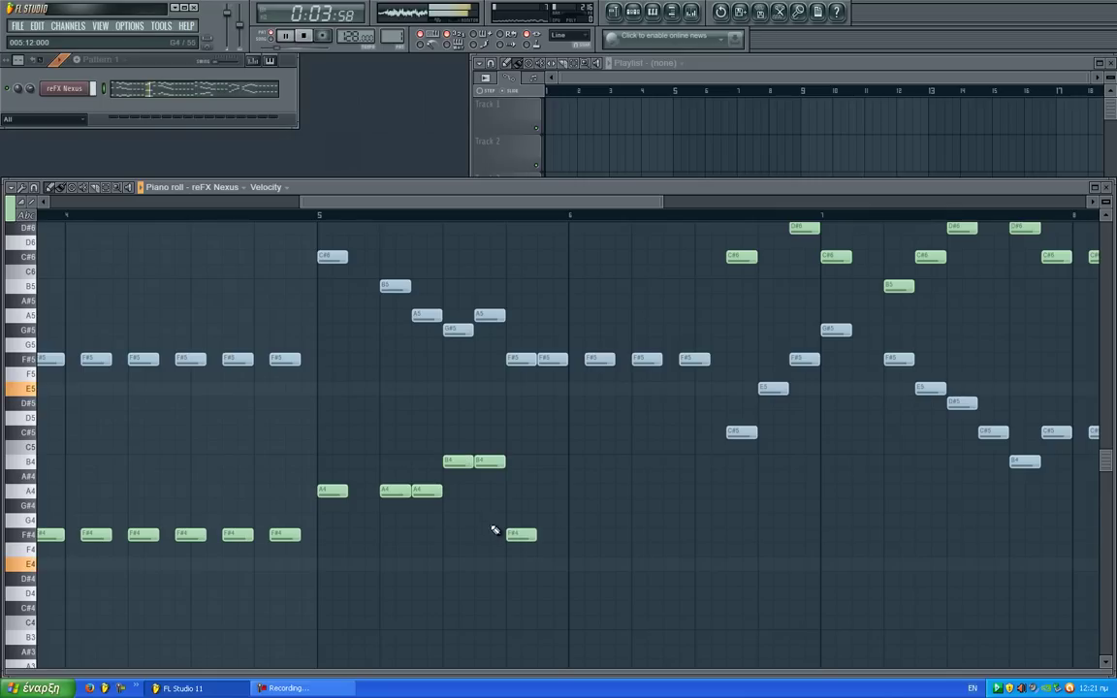
key(space)
key(space)
click(567, 538)
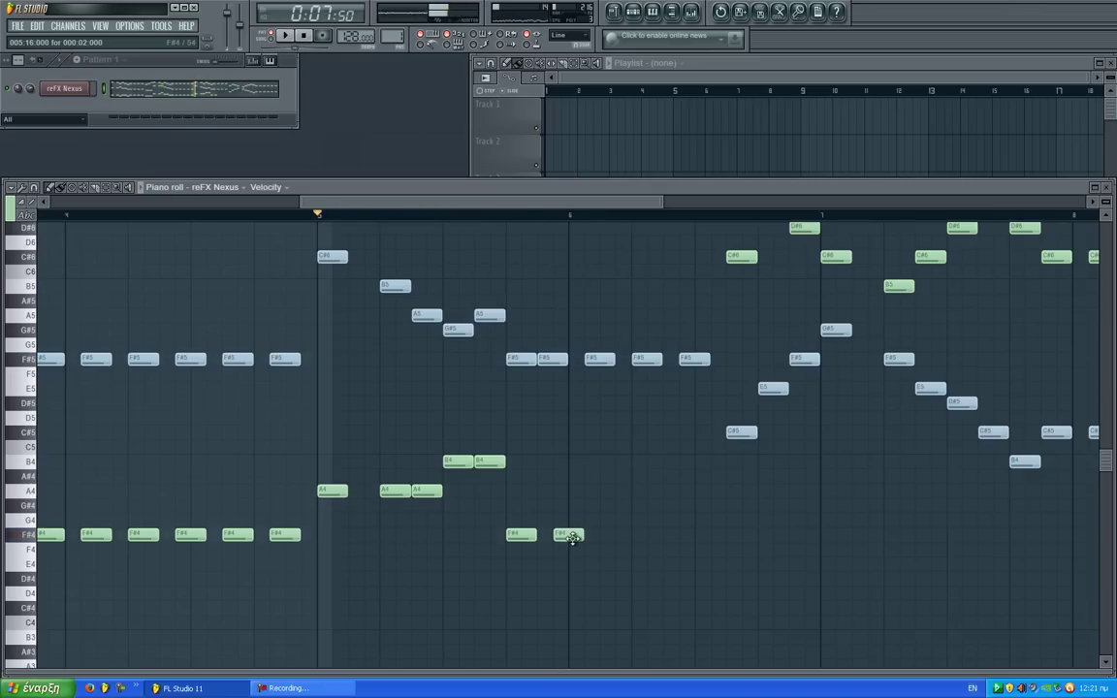
click(592, 535)
click(636, 536)
click(672, 537)
key(space)
drag(679, 536, 367, 481)
key(space)
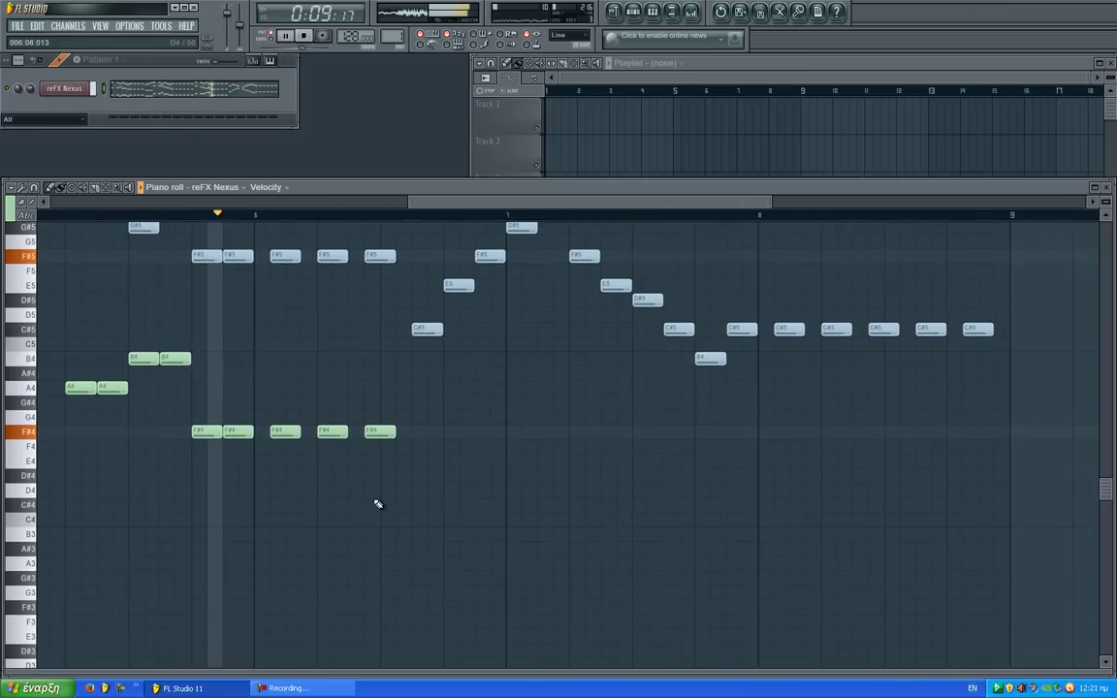
Step: Place four consecutive C#4 notes in the third layer, from the end of bar 6 to the start of bar 7
scroll(377, 531, down, 2)
drag(404, 410, 446, 370)
key(space)
click(306, 37)
key(space)
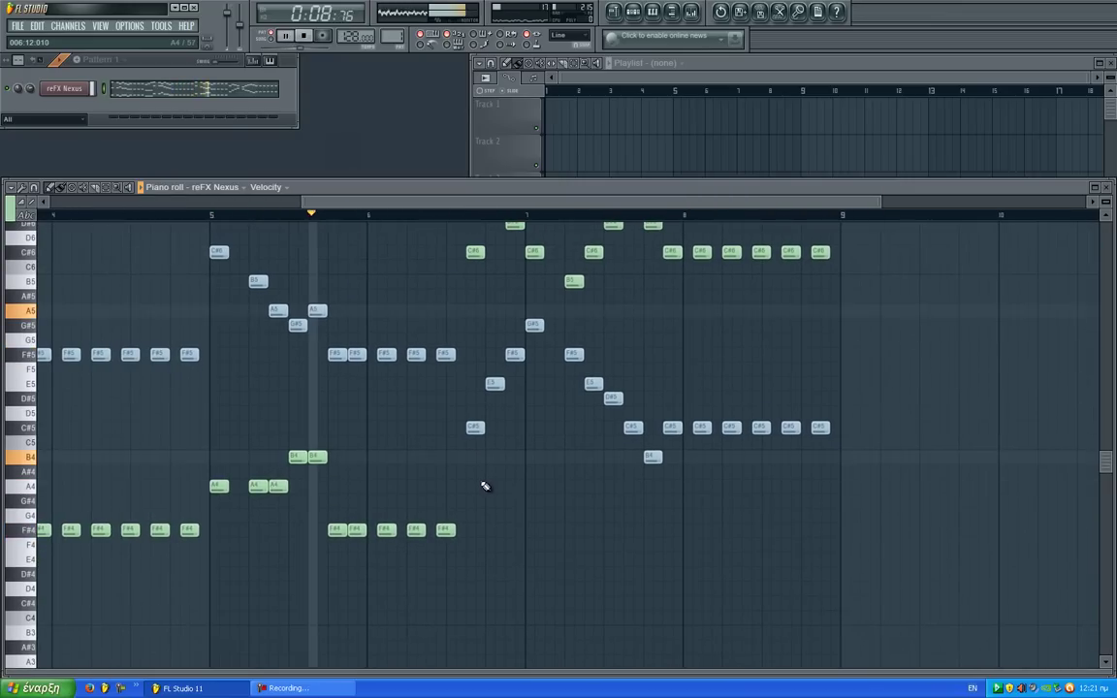
key(space)
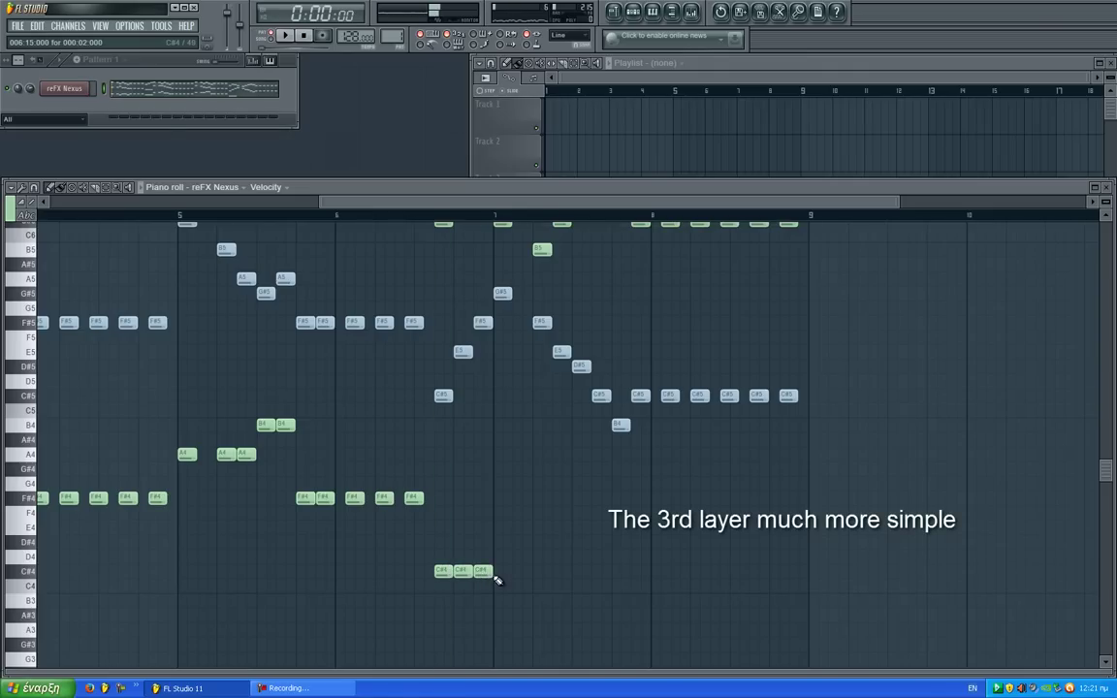
scroll(562, 485, down, 4)
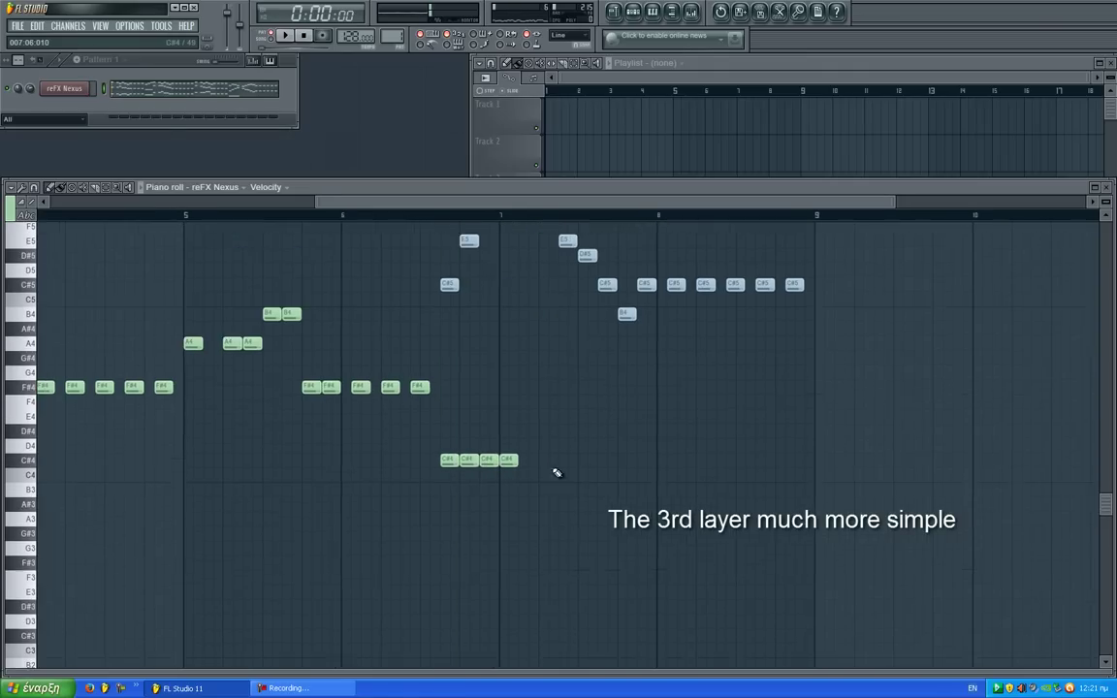
Step: Audition the third layer's transition from bar 6 into bar 7 by replaying it from several start positions
scroll(500, 407, up, 3)
key(space)
click(406, 216)
key(space)
drag(554, 444, 515, 473)
key(space)
click(152, 215)
key(space)
drag(573, 416, 896, 501)
key(space)
click(282, 216)
key(space)
drag(478, 381, 335, 379)
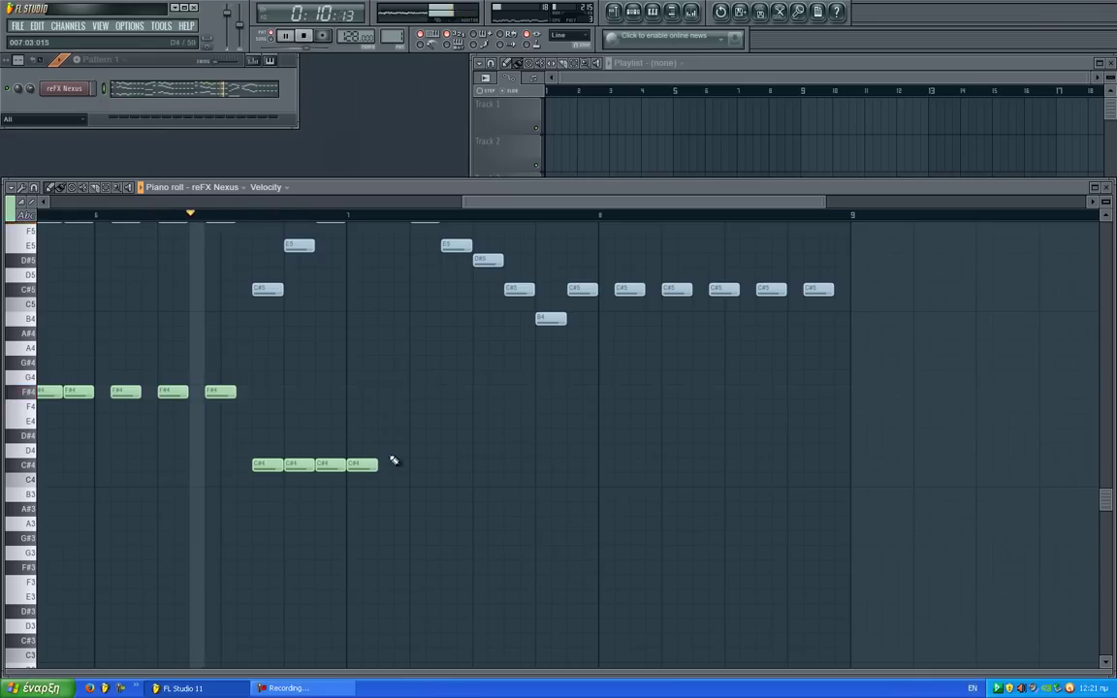
key(space)
Step: Complete bar 7 of the third layer with two E4 notes, two D#4 notes, a B3 and a C#4
drag(441, 476, 355, 482)
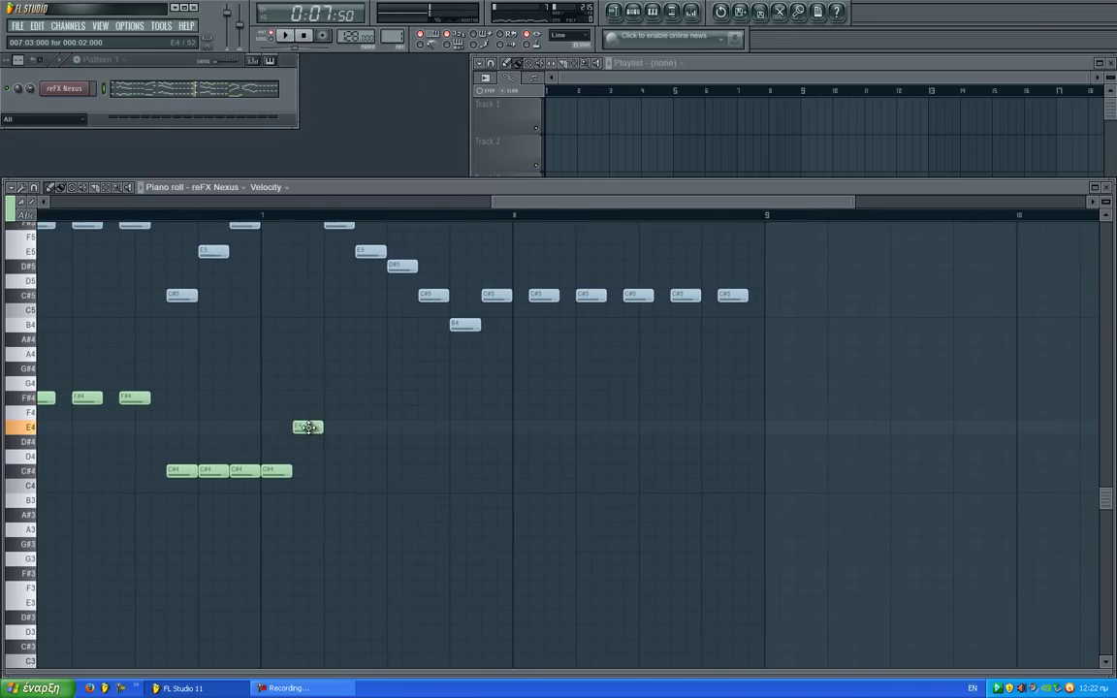
click(366, 430)
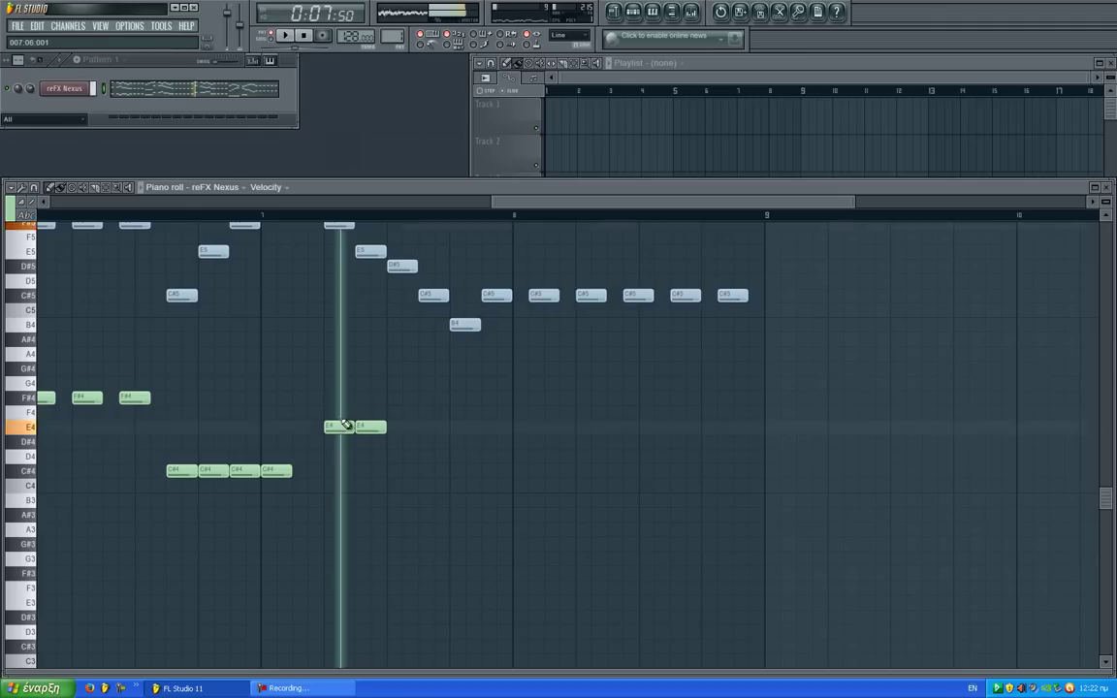
click(428, 443)
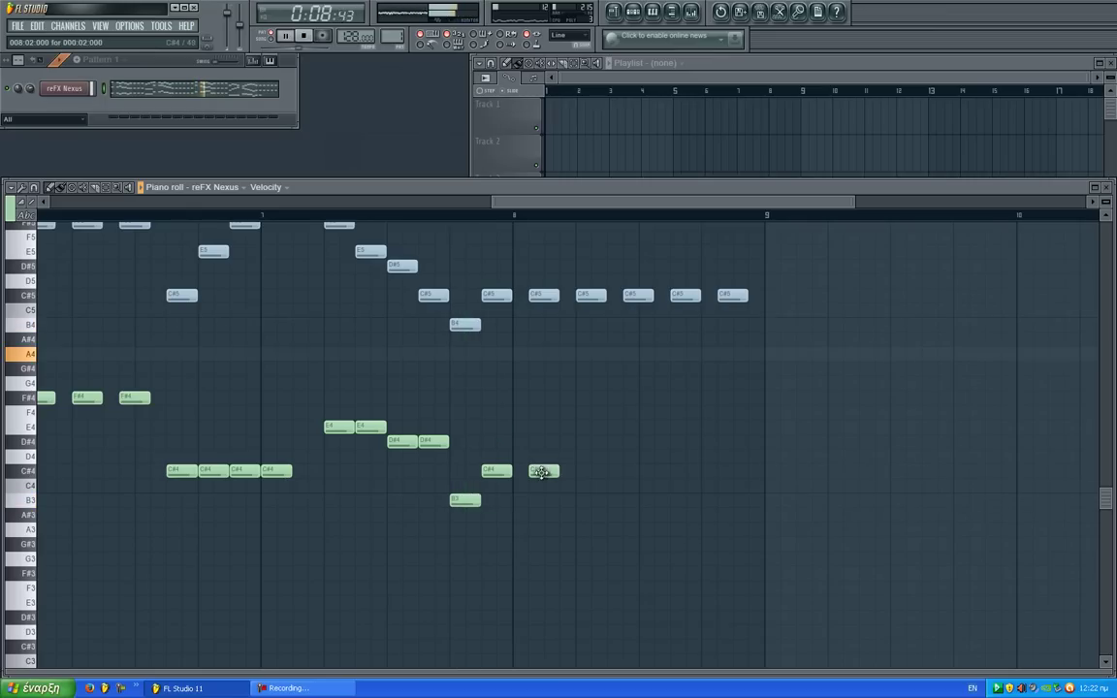
Step: Fill bar 8 of the third layer with C#4 notes matching the second layer's rhythm, and enlarge the piano roll during playback
click(629, 472)
click(676, 472)
click(723, 472)
scroll(610, 505, down, 3)
drag(421, 482, 646, 549)
drag(487, 464, 542, 511)
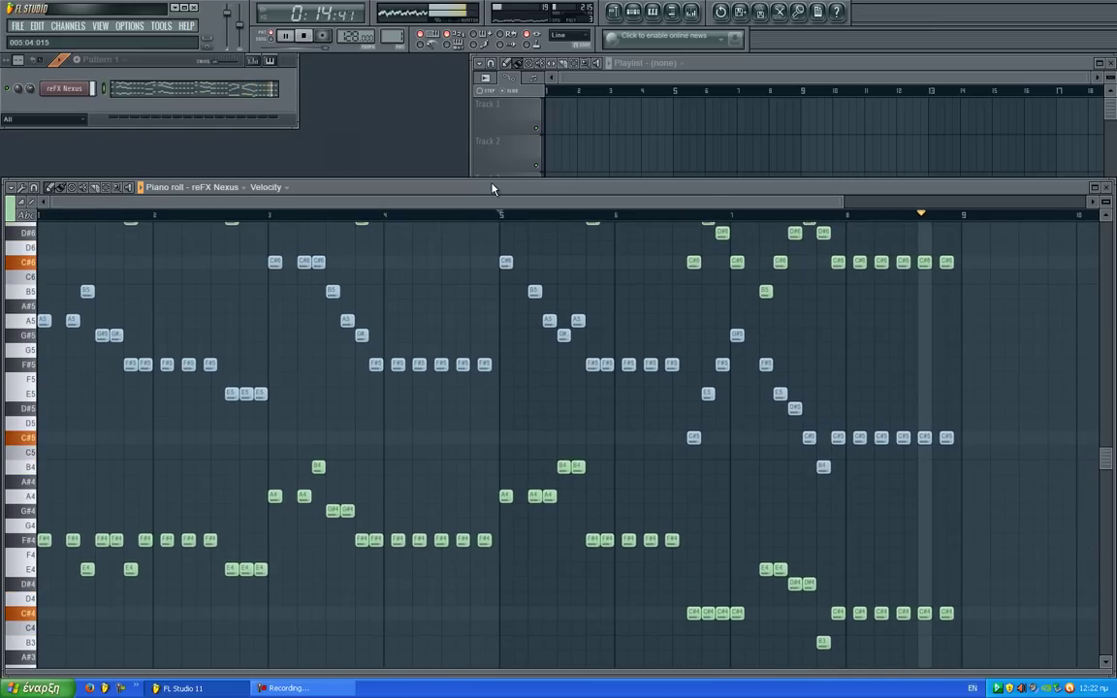
drag(491, 179, 491, 137)
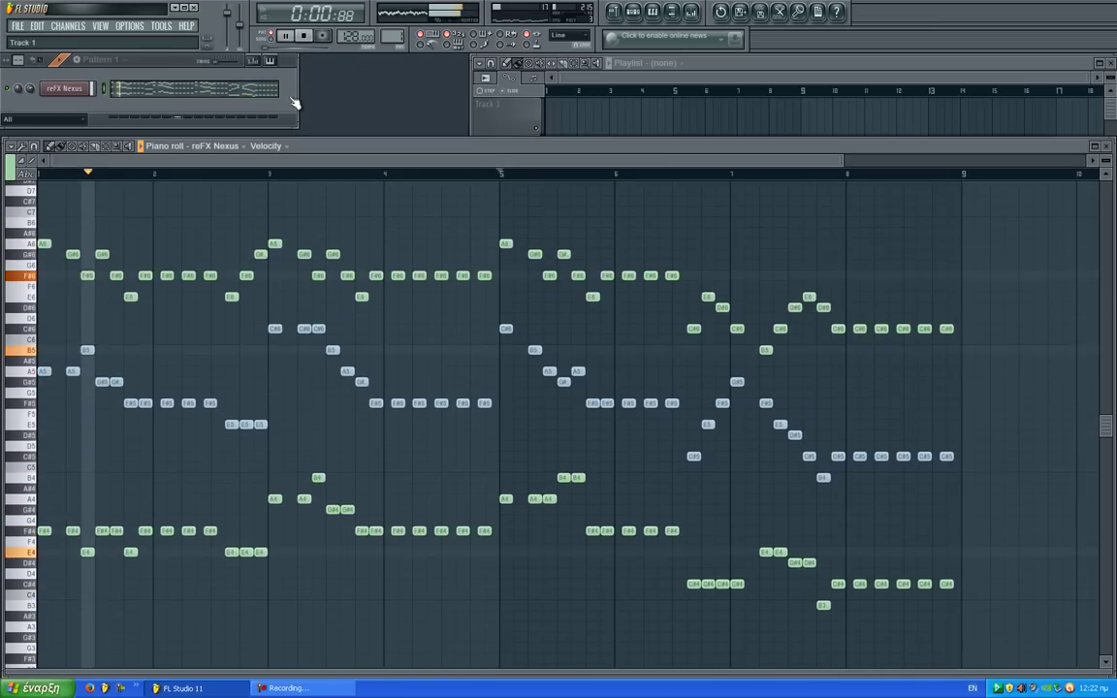
Step: Add a Sylenth1 channel to the pattern and initialise its preset
click(68, 25)
mouse_move(78, 39)
click(325, 35)
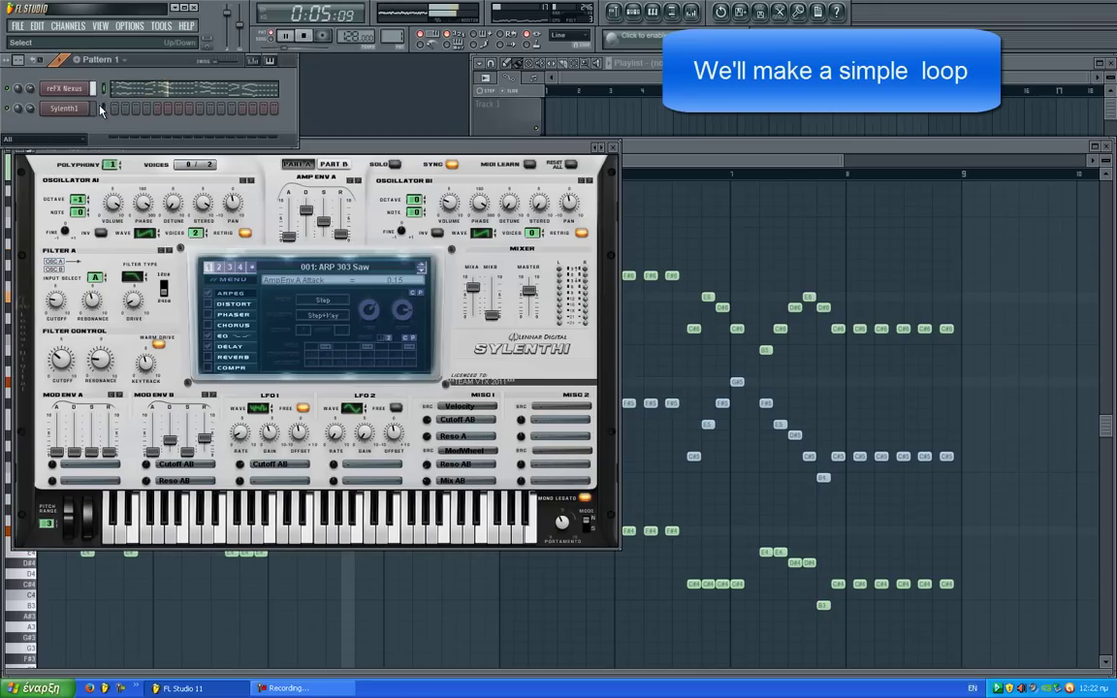
click(233, 279)
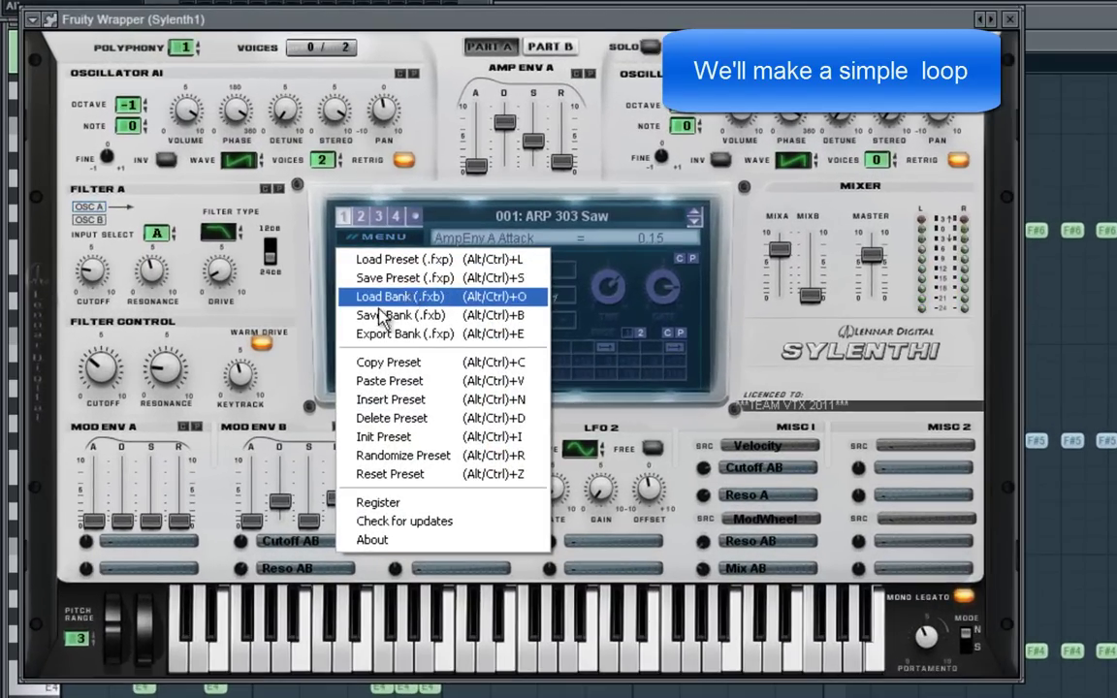
click(383, 436)
Step: Set polyphony to 16 and both oscillators to 8 voices, detune oscillator A1 without retrigger, and shape the amp envelope with zero sustain
drag(321, 167, 336, 8)
drag(183, 47, 194, 6)
click(403, 160)
drag(285, 114, 268, 41)
drag(502, 169, 543, 318)
drag(559, 161, 511, 148)
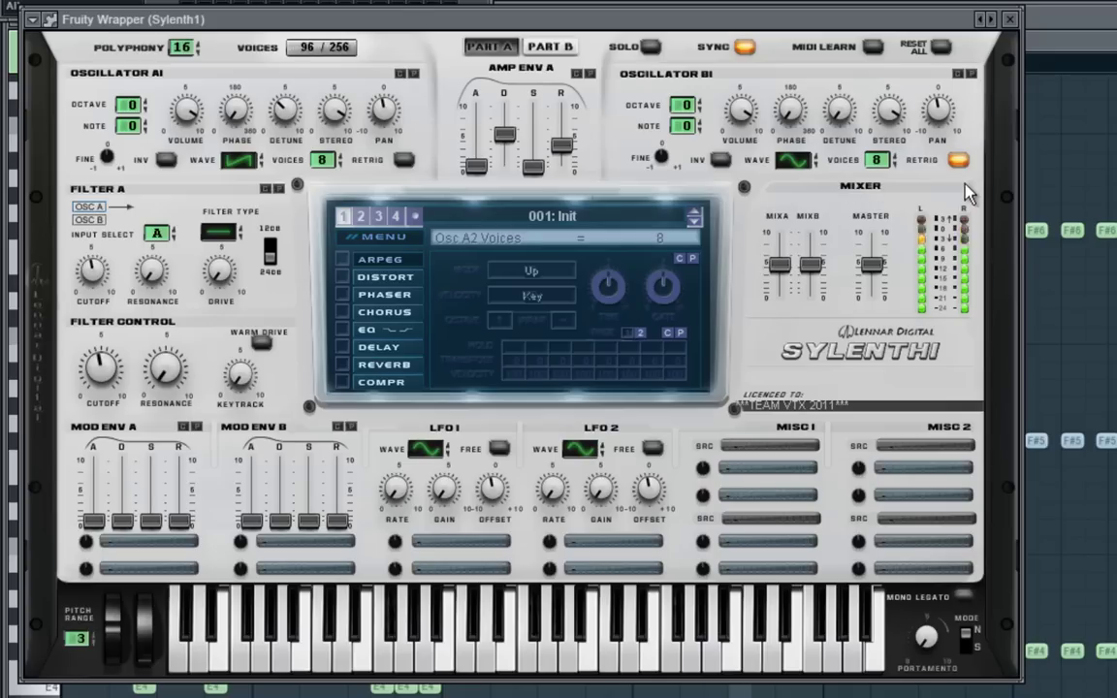
Step: Give oscillator A2 a detuned saw wave without retrigger, and set Filter A to Lowpass
click(809, 156)
drag(840, 114, 842, 29)
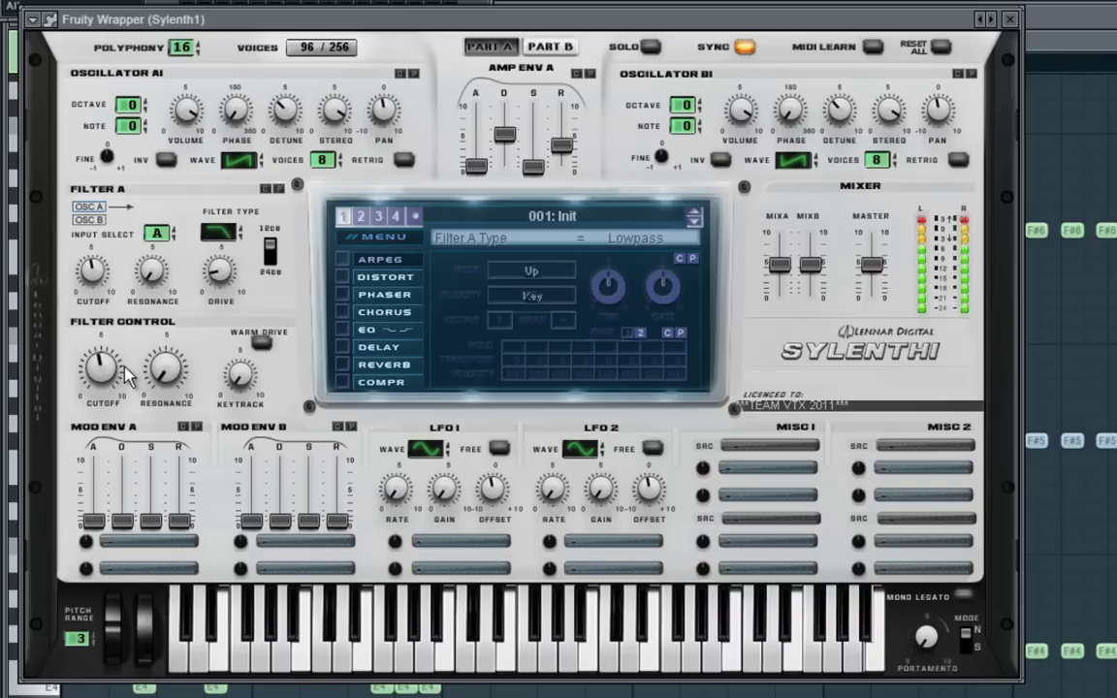
Step: Route Mod Env A to Cutoff AB with raised decay and release and sustain 4.20, and open the filter control cutoff to about 21341 Hz
click(155, 541)
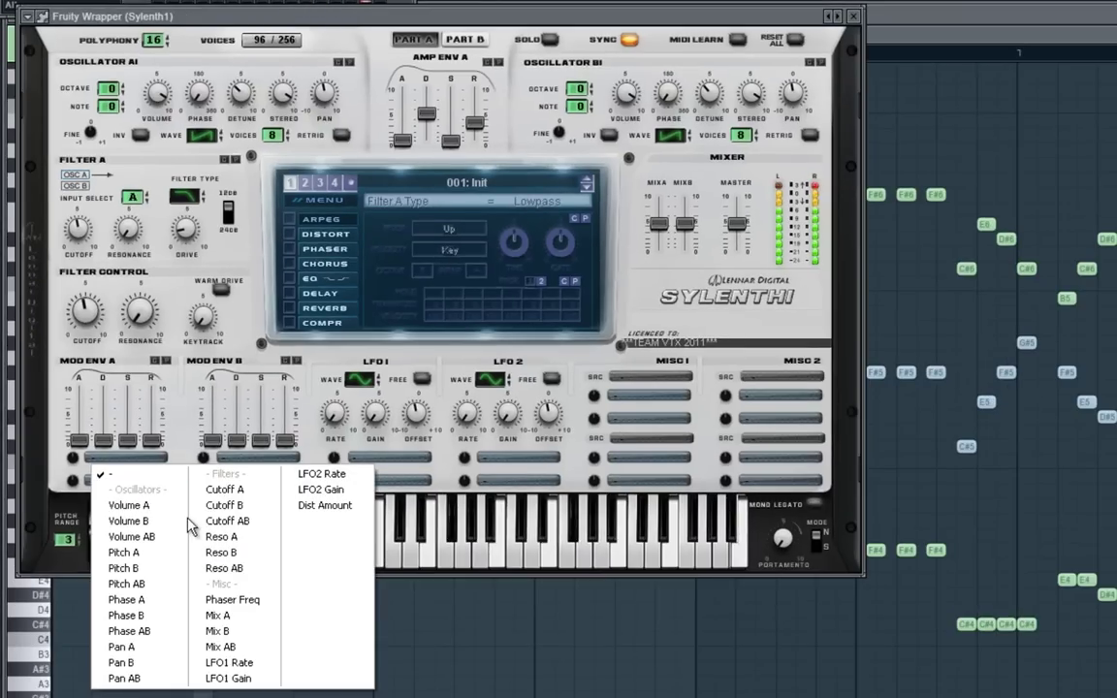
click(225, 521)
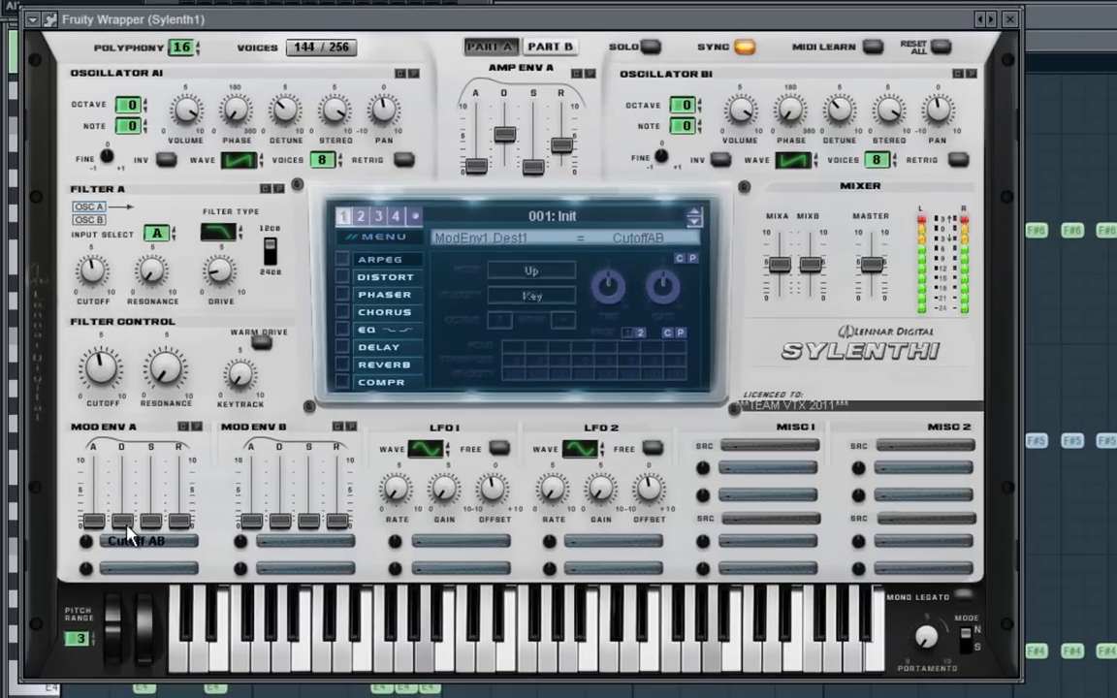
drag(150, 519, 167, 462)
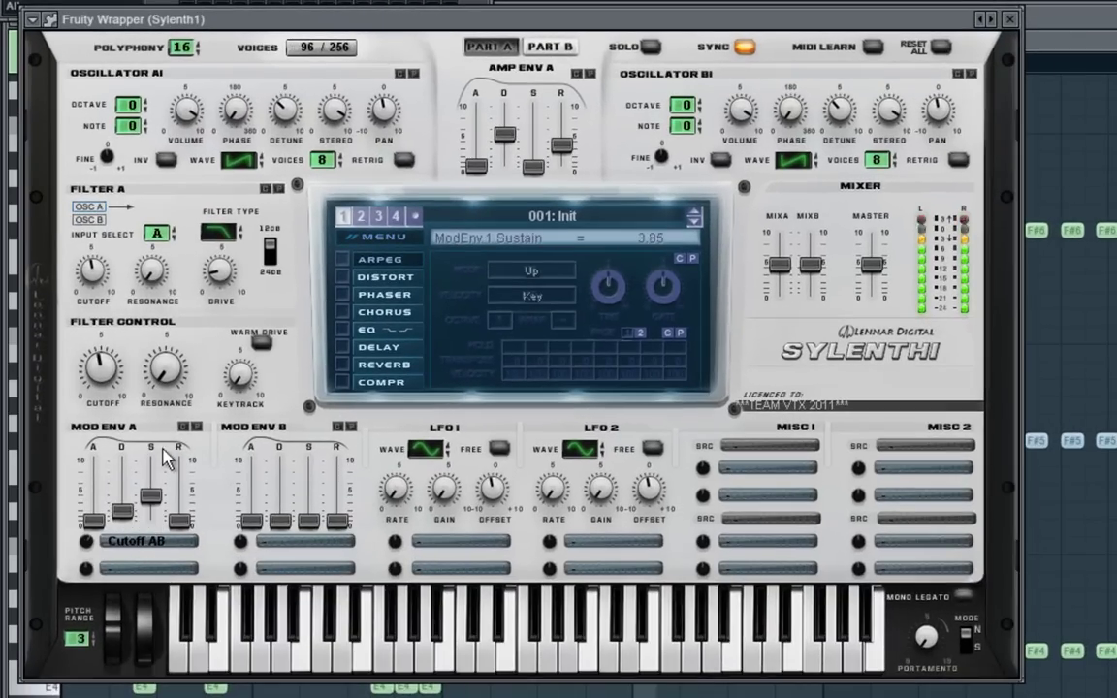
drag(189, 519, 180, 484)
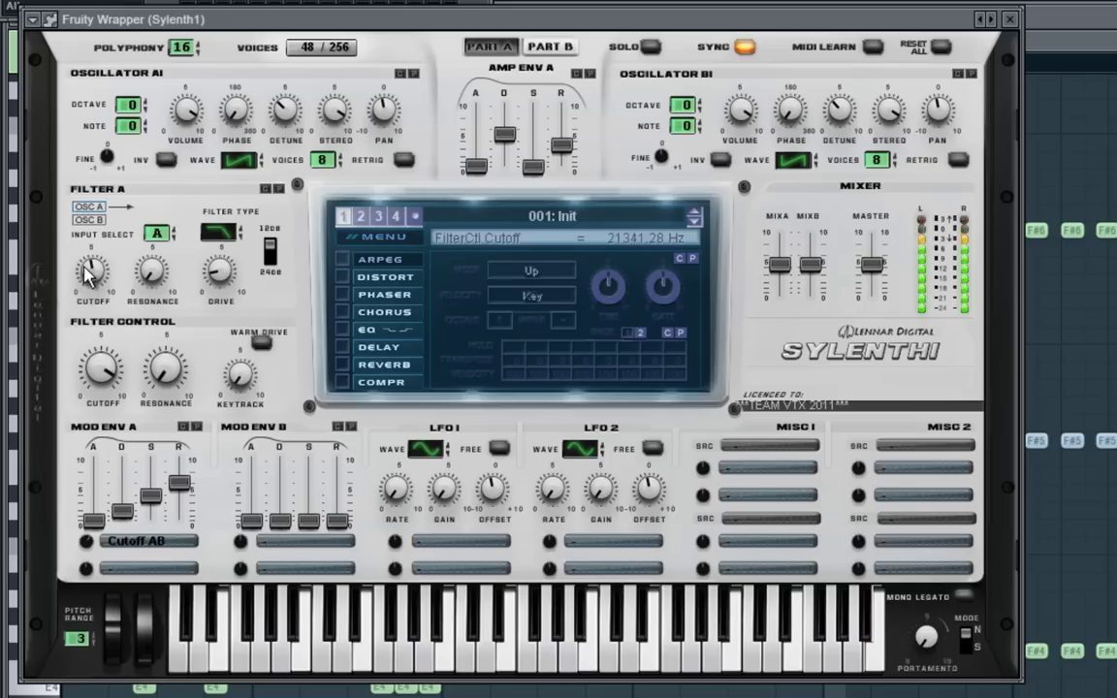
drag(151, 495, 153, 494)
Step: Route LFO 1 to Pitch AB and set its rate to 1/8T
click(462, 544)
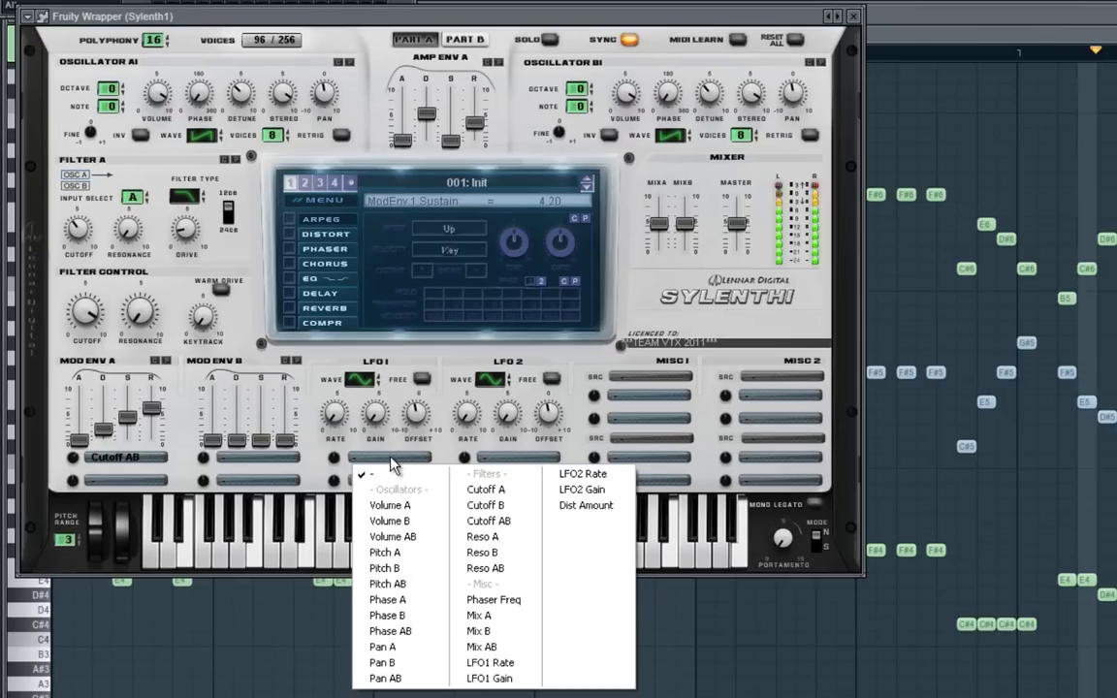
click(388, 584)
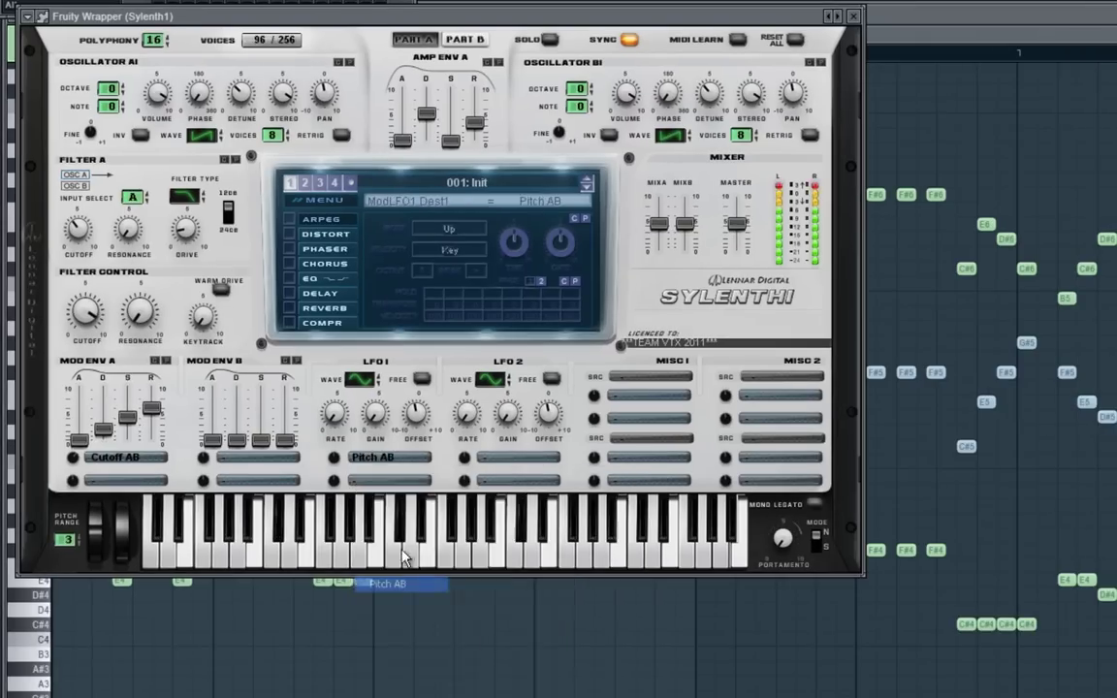
click(403, 499)
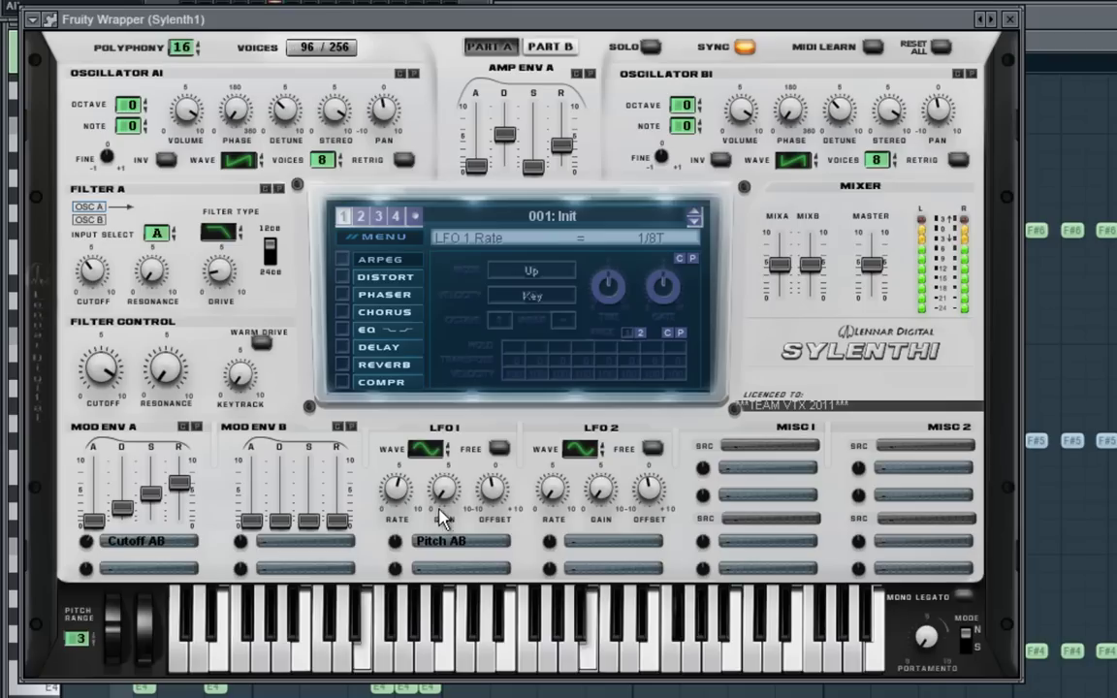
Step: Set LFO 1's Pitch AB modulation amount to 0.67 and its gain to 0.62
click(398, 541)
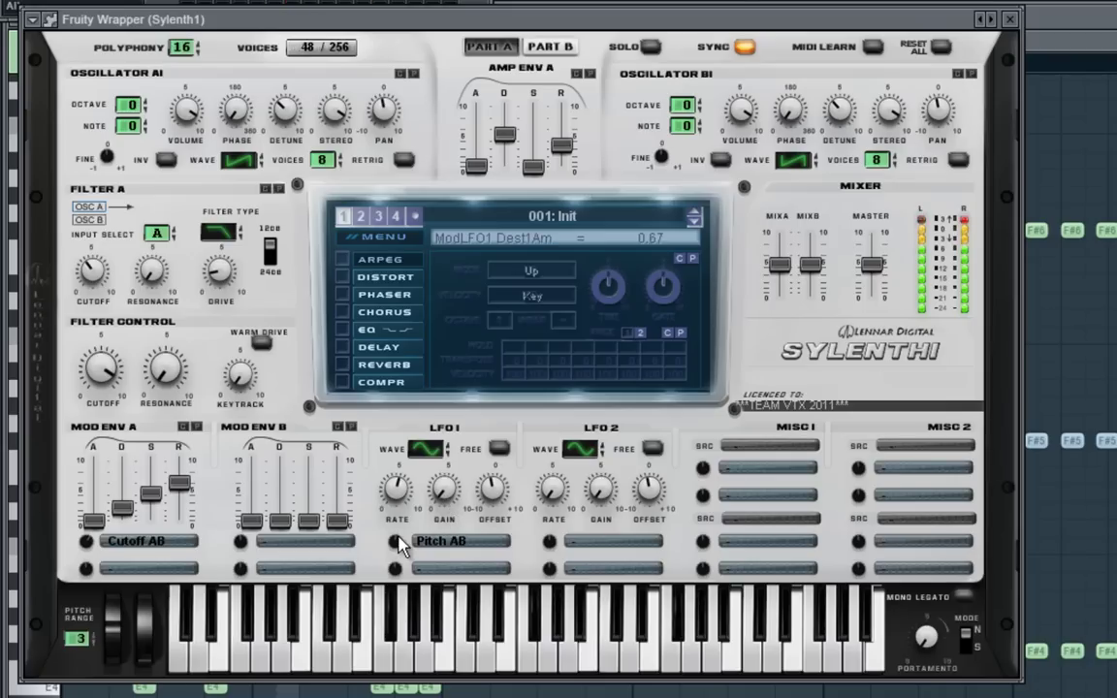
click(447, 493)
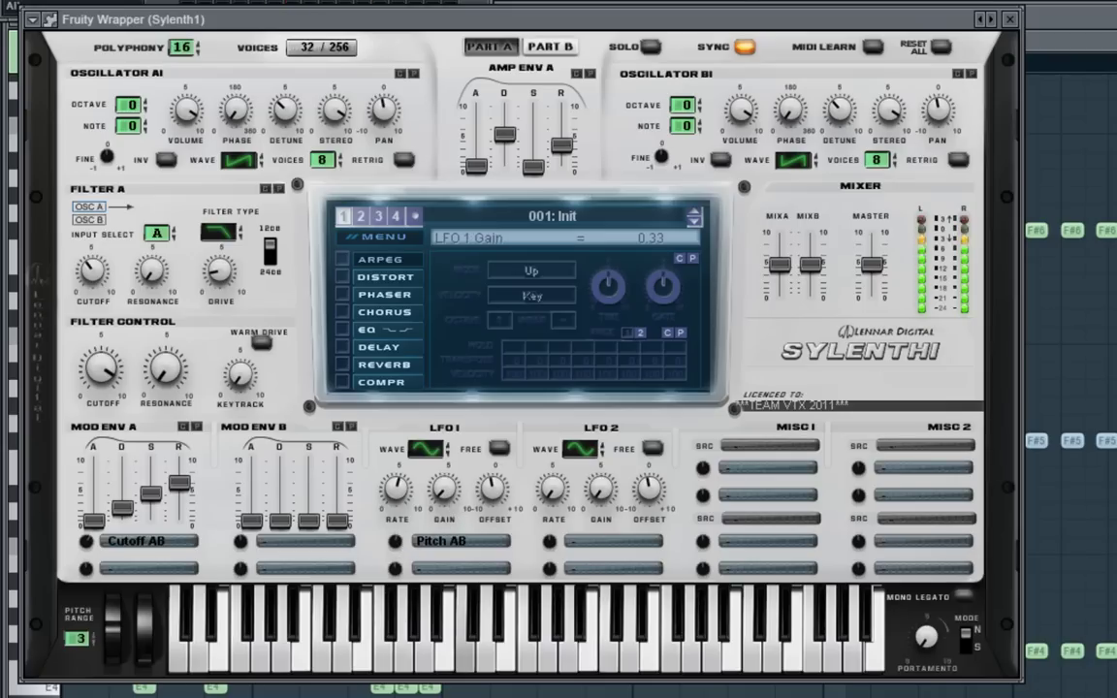
drag(441, 498, 448, 503)
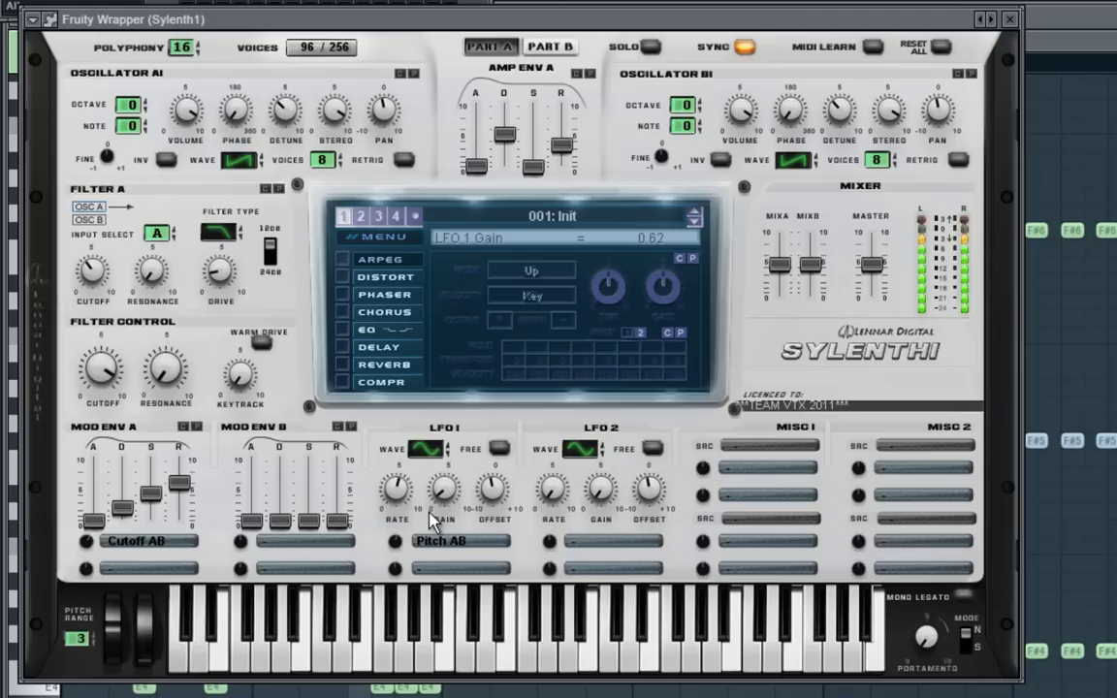
Step: Route Mod Env B to Pitch AB with a modulation amount of 3.81 and a short decay of 0.17
click(295, 544)
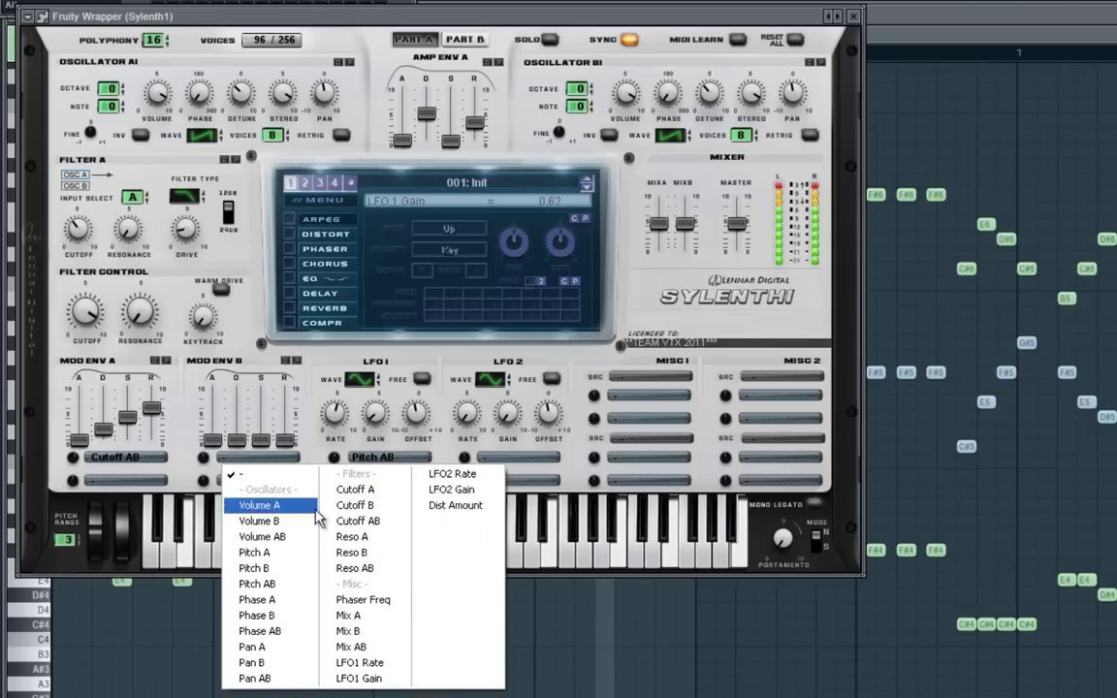
click(257, 584)
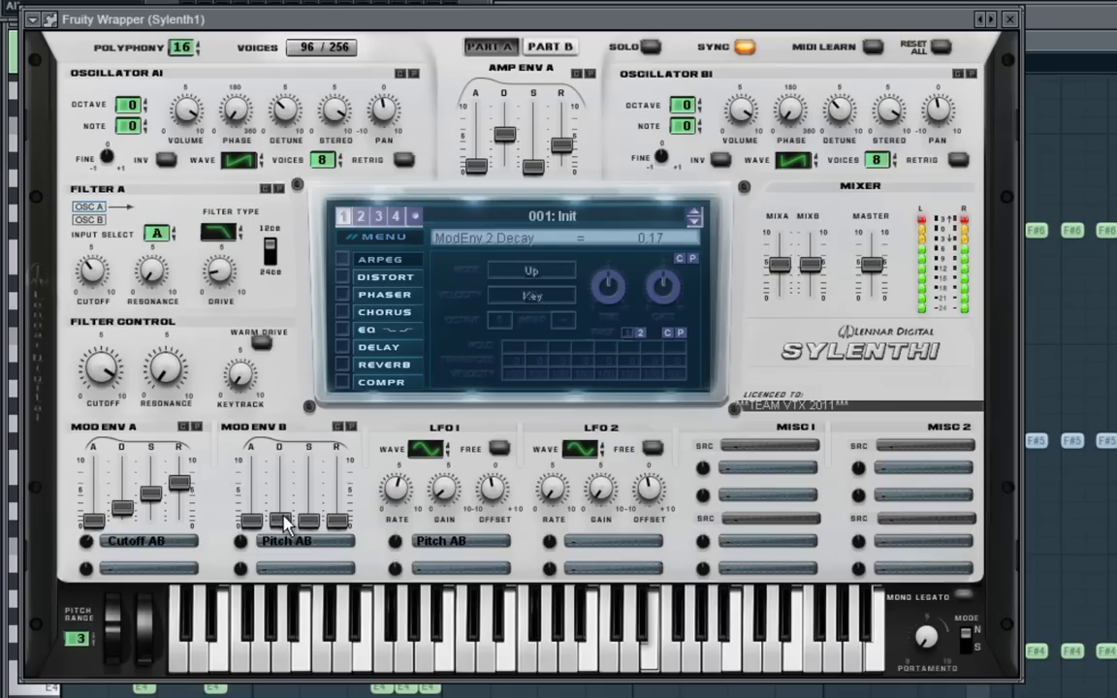
drag(242, 542, 252, 509)
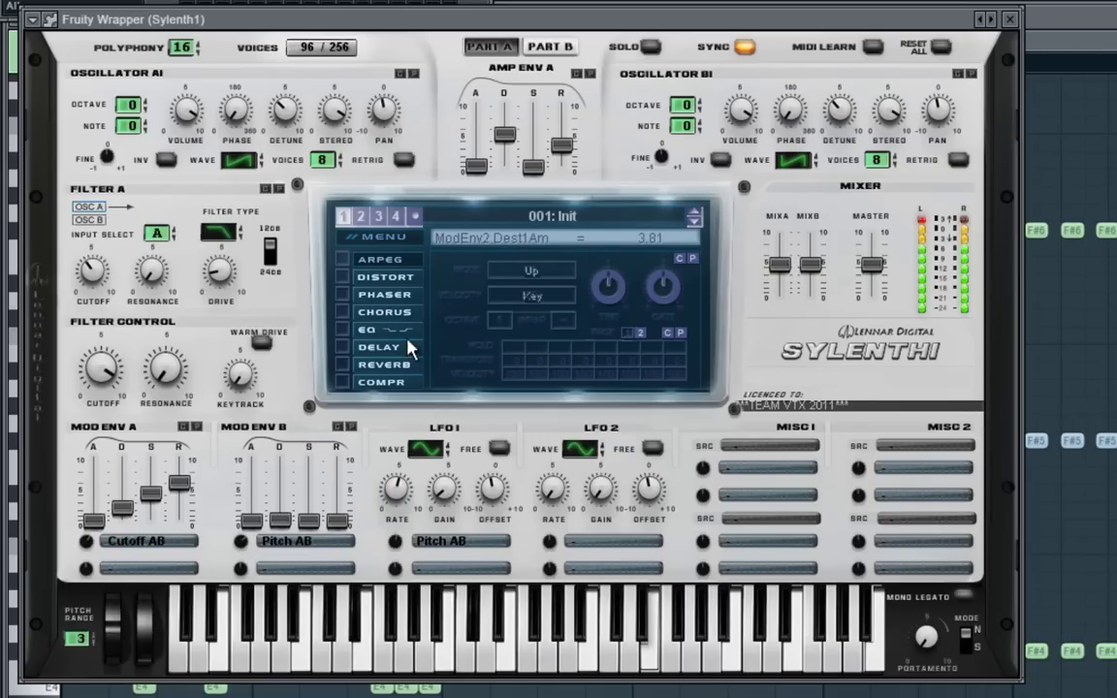
Step: Enable the reverb and EQ, setting EQ bass to 6.57 dB and treble to 7.71 dB at about 2322 Hz
click(382, 367)
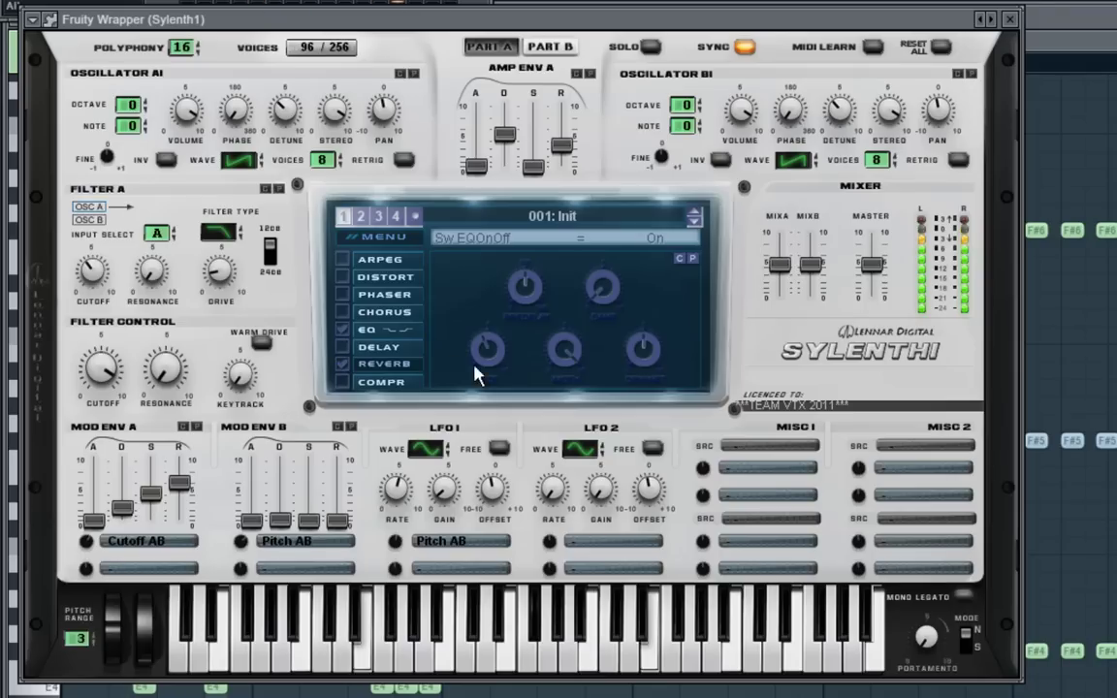
click(342, 329)
drag(461, 333, 459, 340)
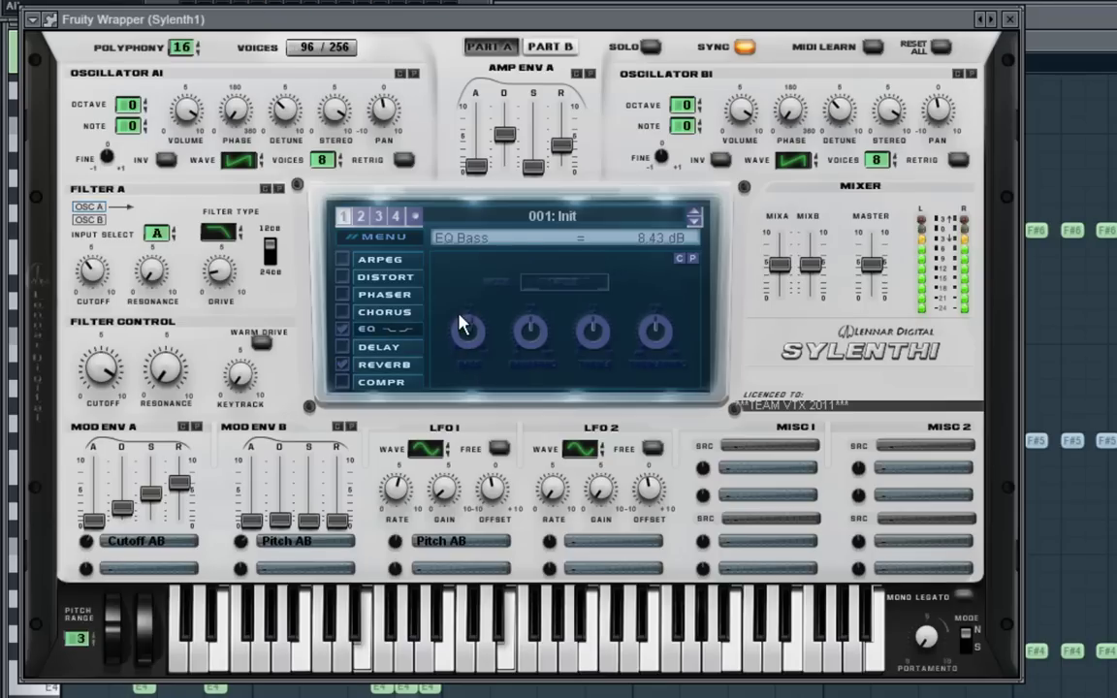
drag(525, 330, 473, 364)
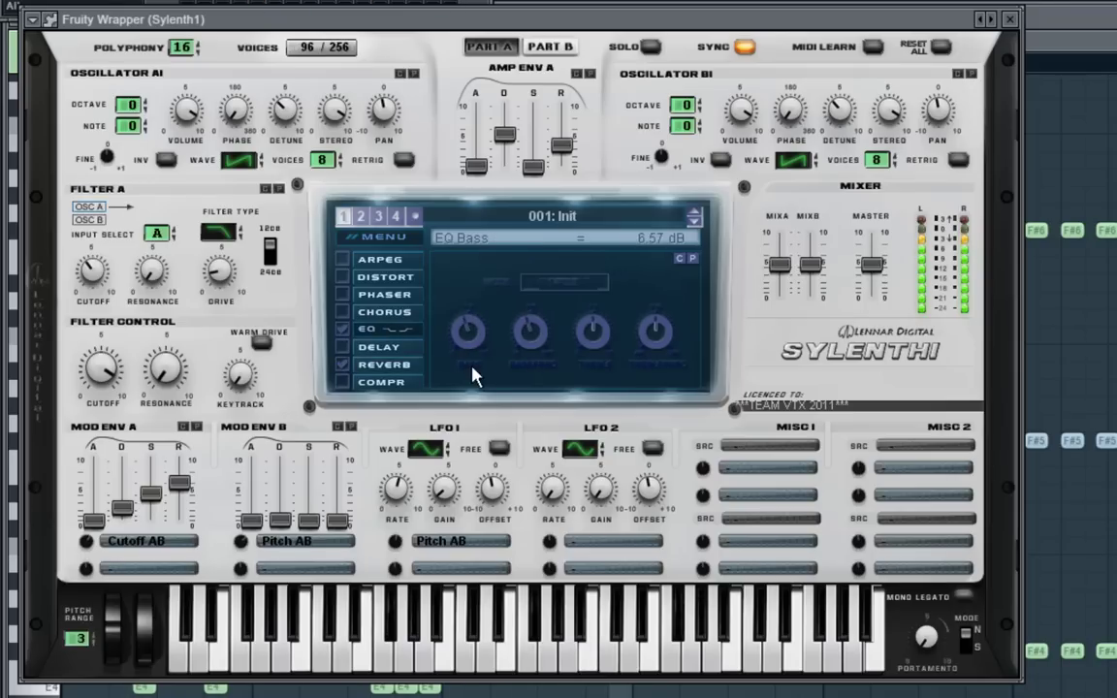
drag(651, 331, 656, 367)
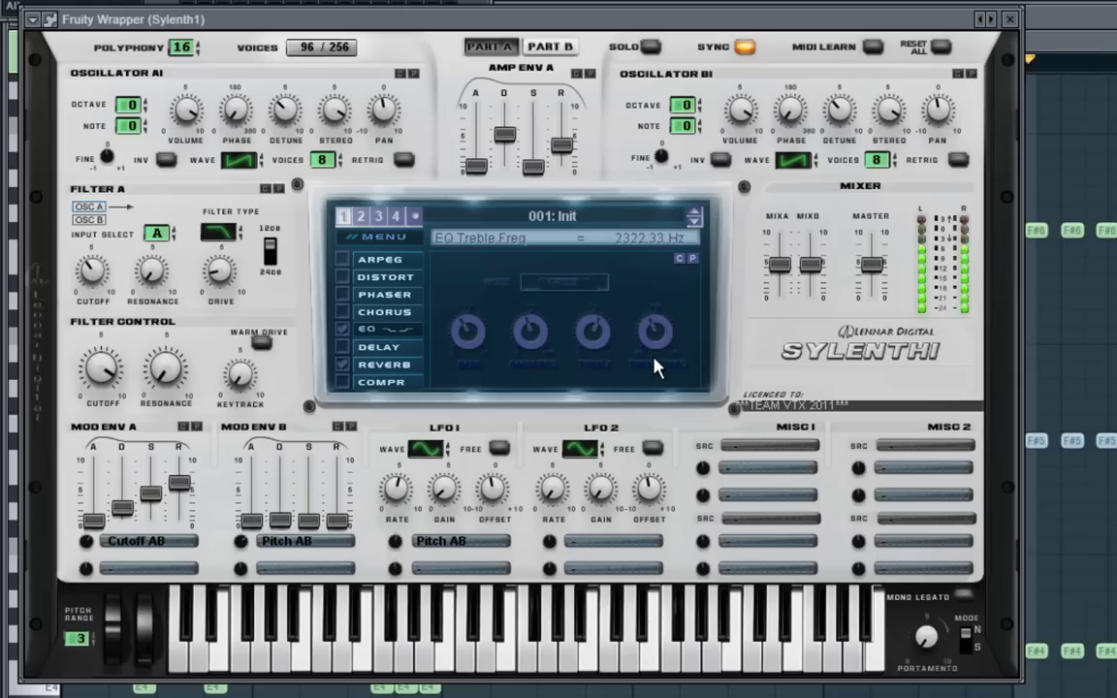
drag(595, 343, 591, 339)
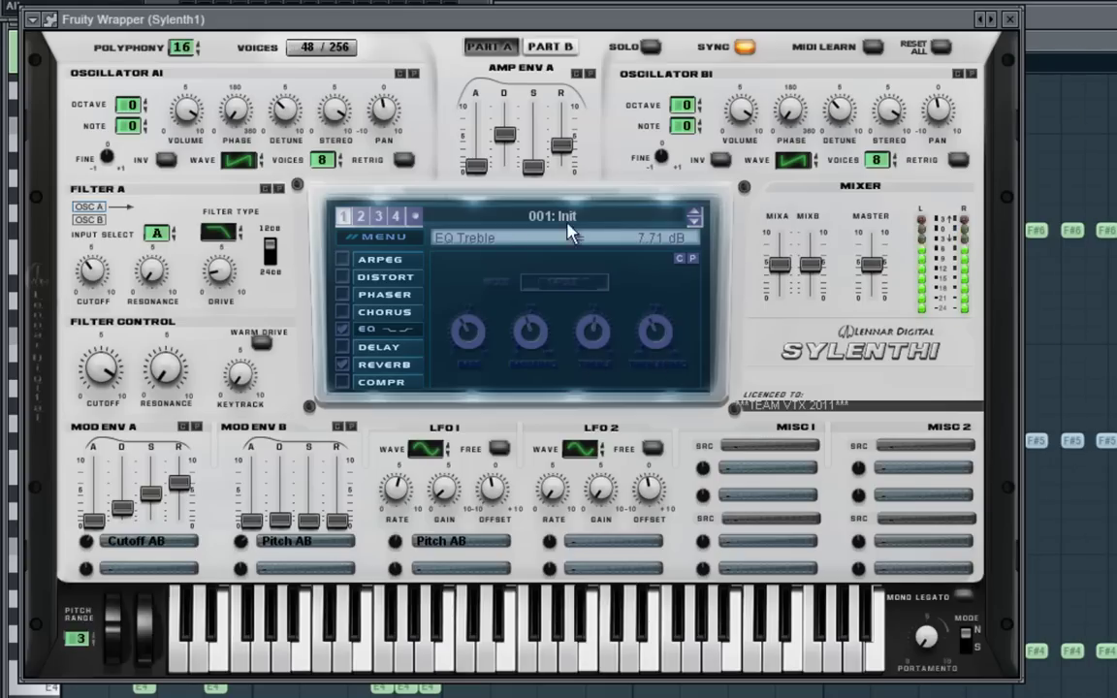
Step: In Part B, give oscillator B1 a pulse wave with 8 voices and no retrigger, and set Filter B to Lowpass
click(550, 46)
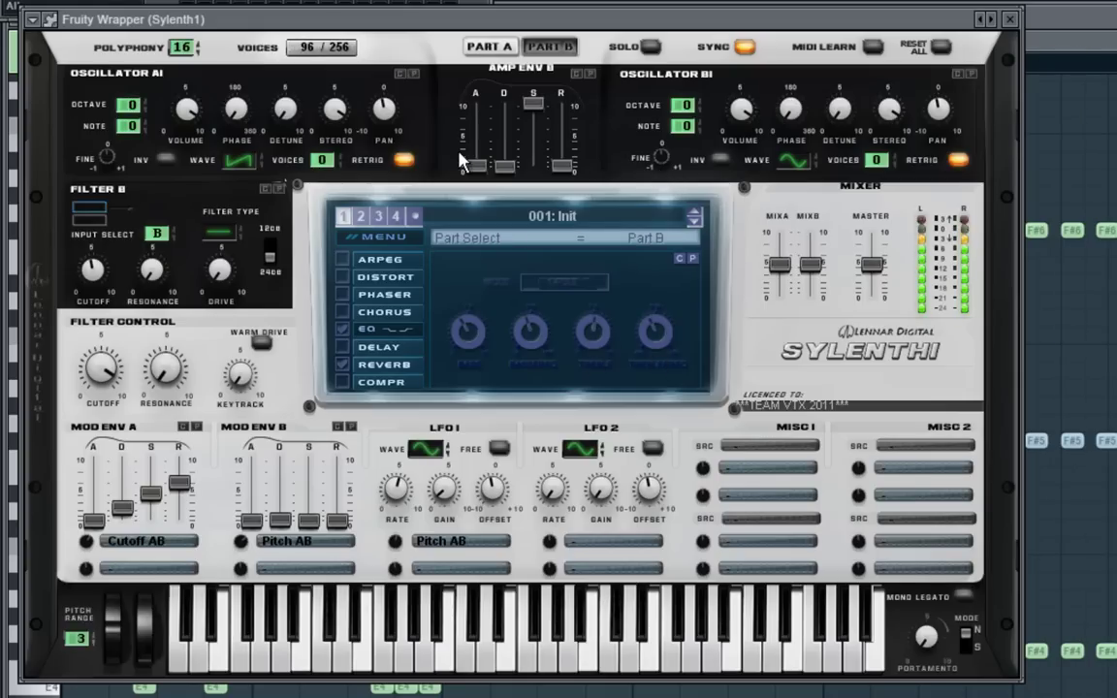
click(406, 160)
click(241, 228)
click(246, 165)
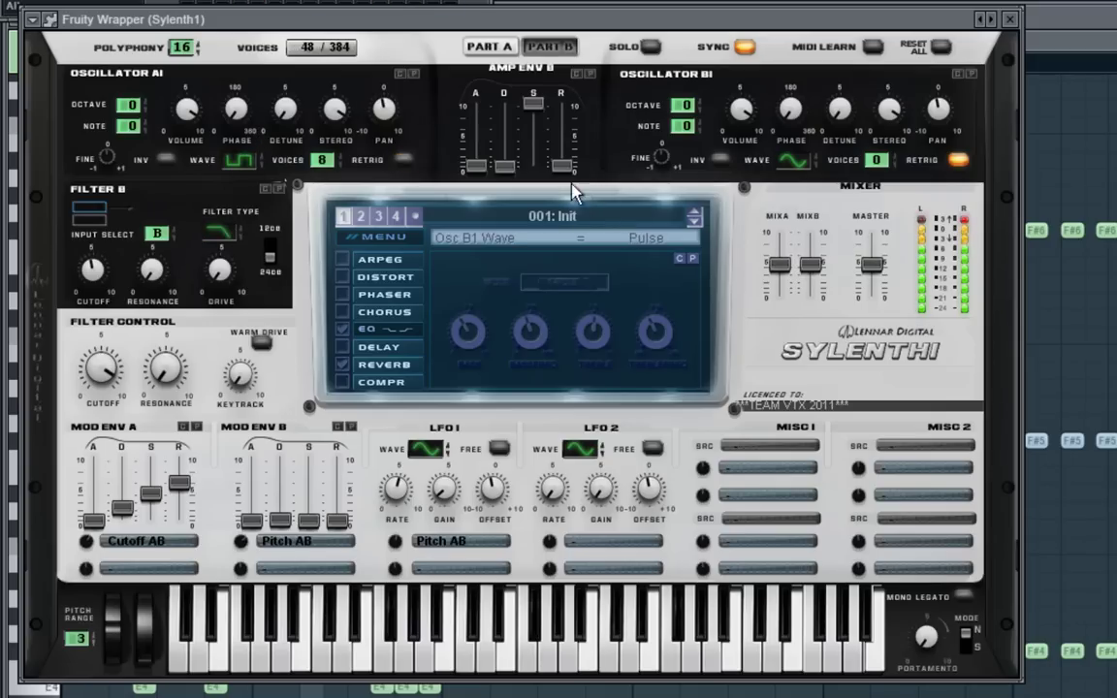
Step: Shape Amp Env B with raised decay, zero sustain and release 3.20, and match Filter B's 12 dB slope and drive to Part A
drag(505, 166, 514, 158)
drag(530, 104, 541, 223)
drag(505, 145, 507, 135)
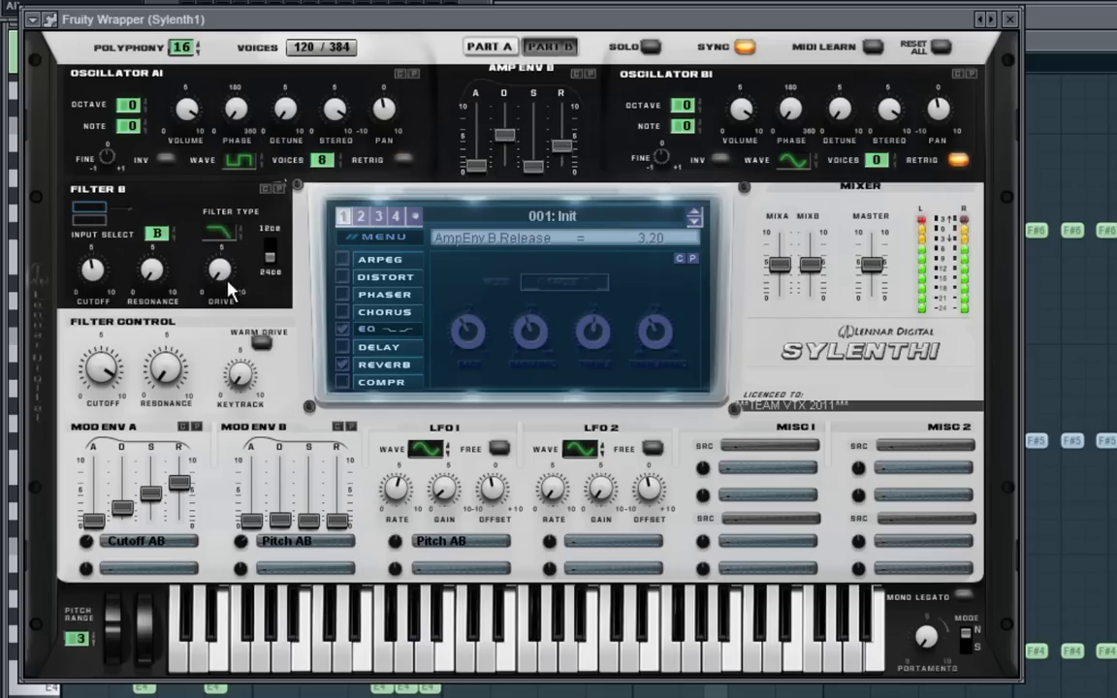
click(512, 47)
click(545, 47)
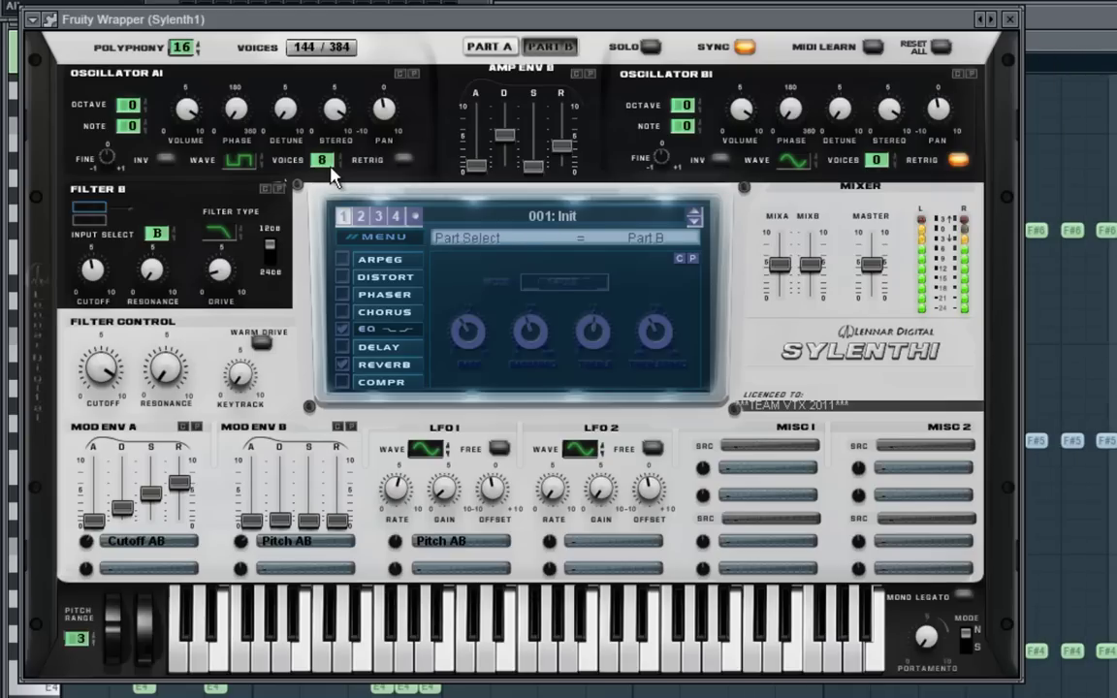
click(504, 47)
click(536, 47)
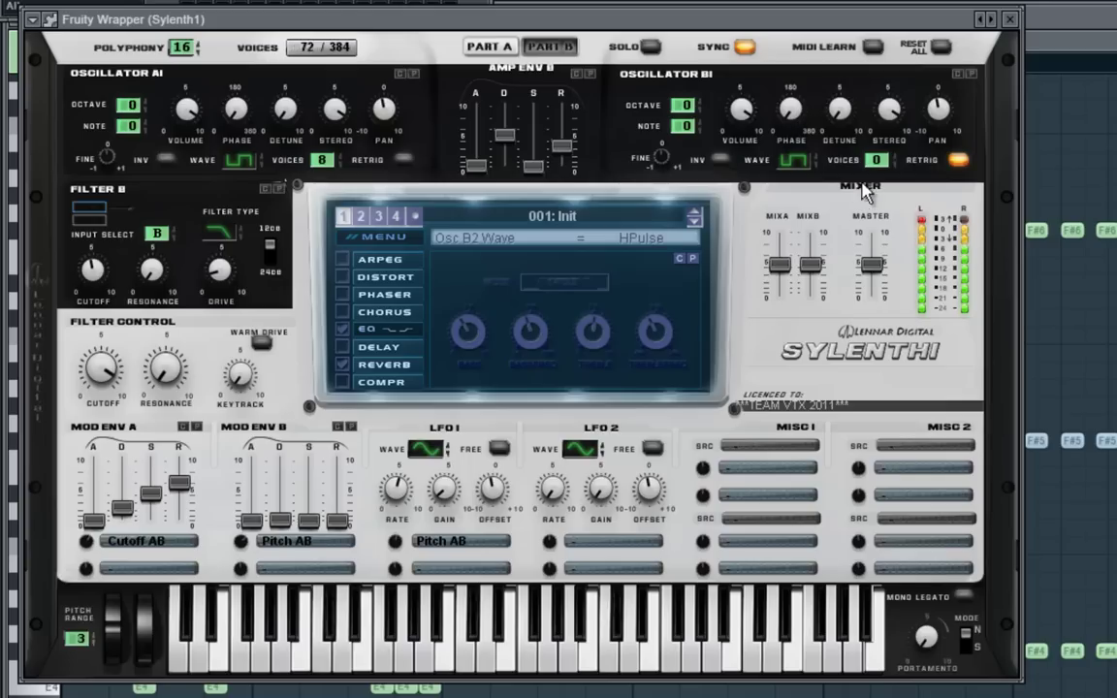
Step: Give oscillator B2 an HPulse wave with 8 voices, no retrigger and a detune of 3.57
drag(877, 162, 913, 44)
click(958, 159)
drag(839, 112, 850, 42)
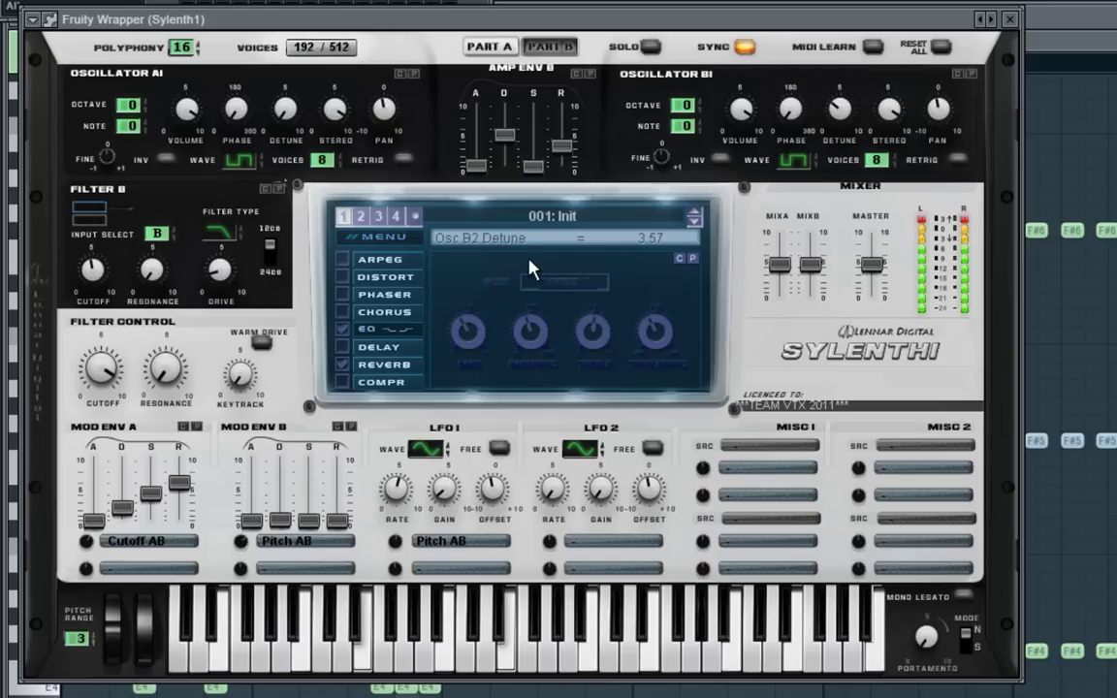
Step: Set the EQ bass to 6.93 dB and switch on the compressor after comparing the sound with it off
drag(474, 336, 499, 326)
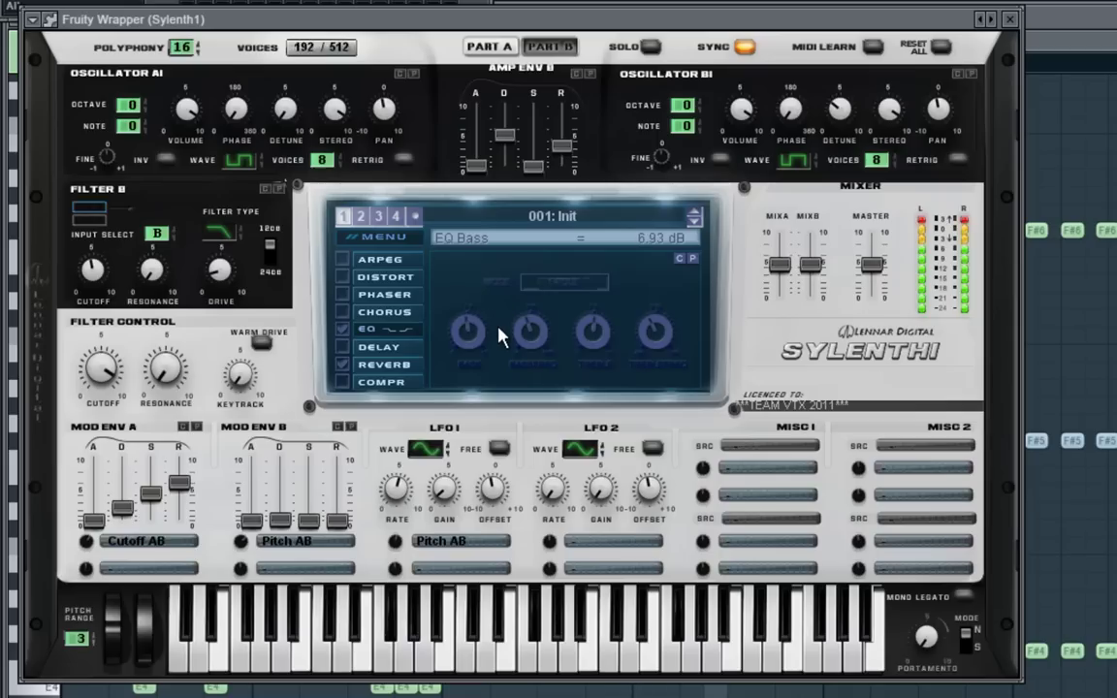
click(348, 386)
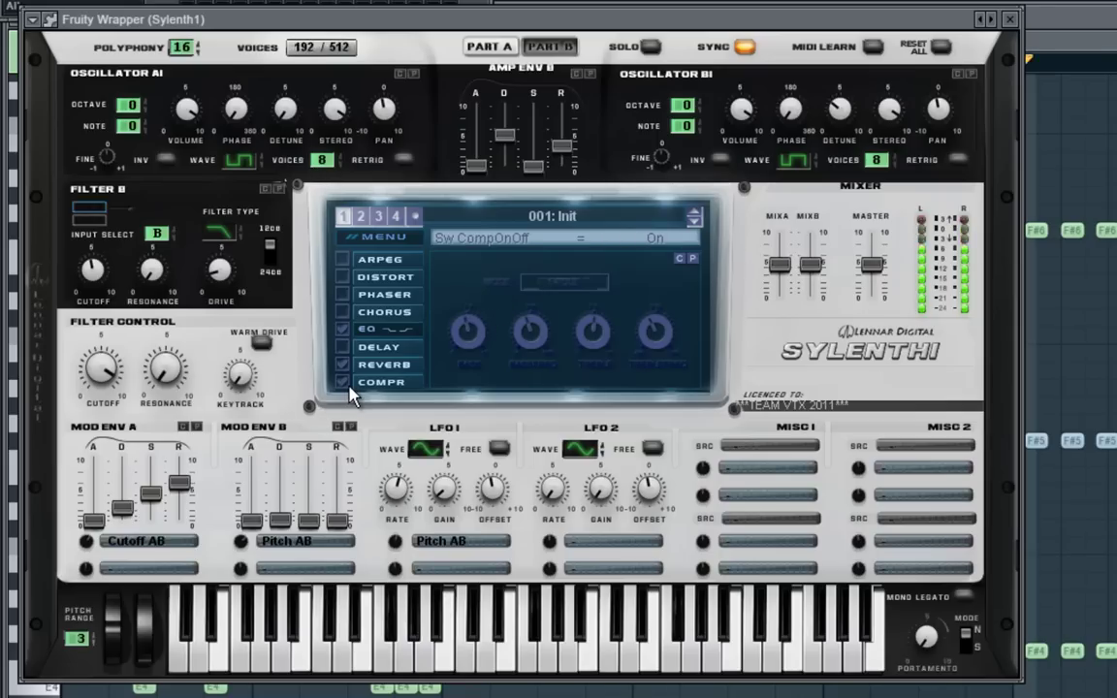
click(348, 384)
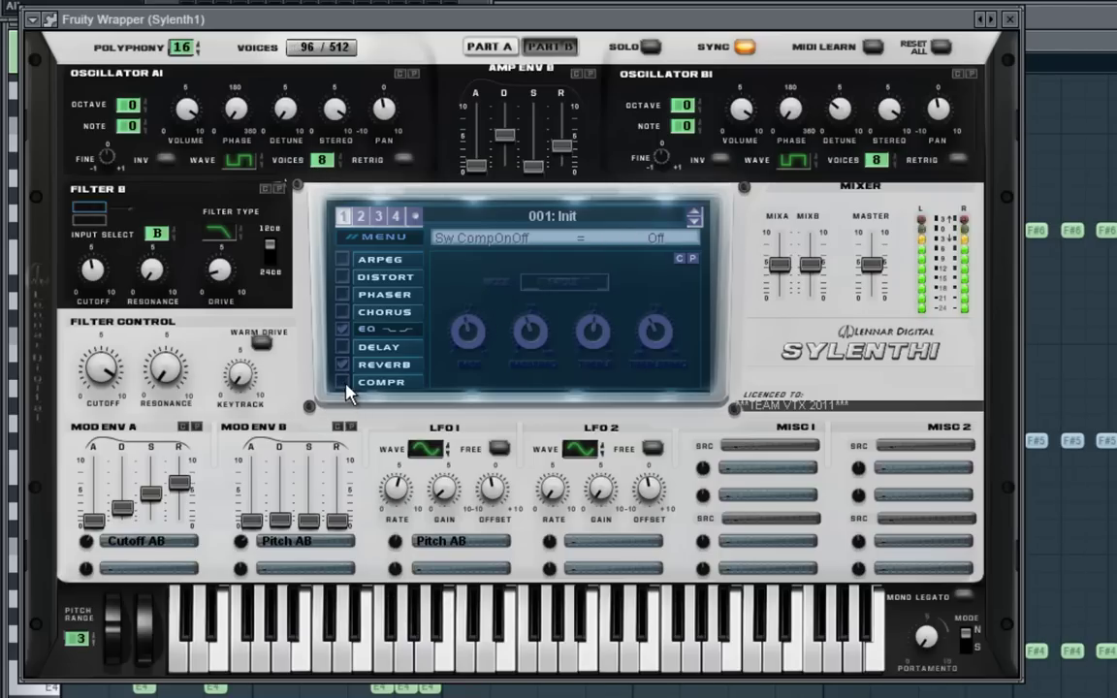
click(348, 384)
drag(492, 336, 537, 357)
mouse_move(594, 318)
mouse_down()
mouse_move(612, 252)
mouse_move(593, 330)
mouse_up()
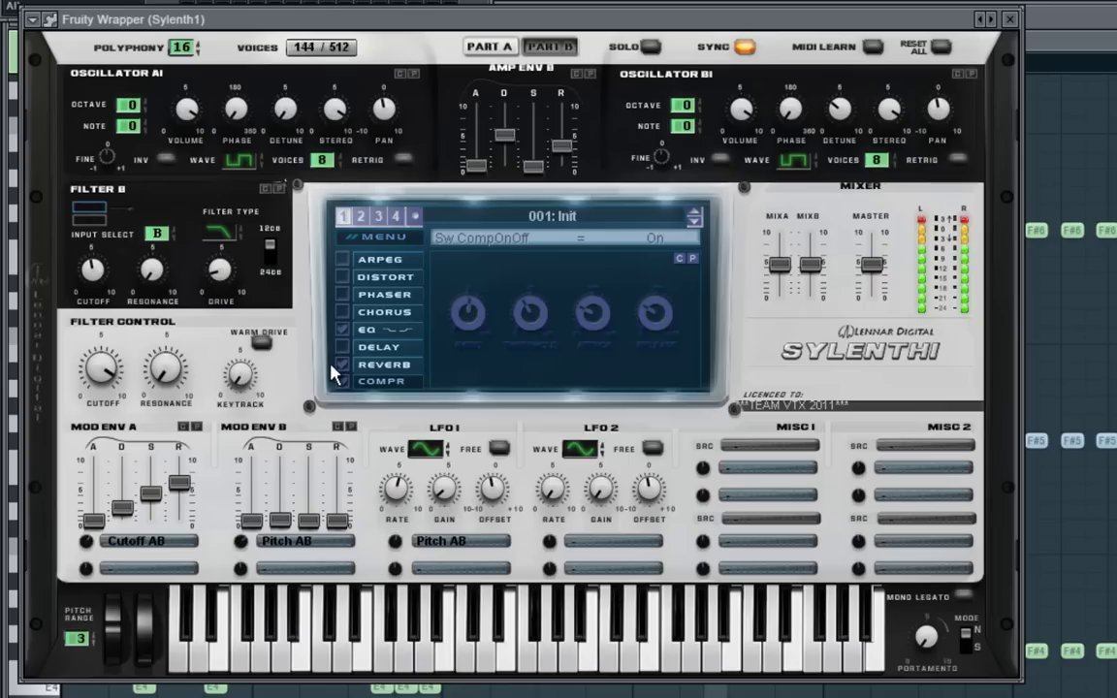
Step: Try sweeping the filter control cutoff and the Filter B cutoff, returning the filter control cutoff to about 21341 Hz
drag(101, 353, 114, 445)
drag(92, 262, 95, 292)
drag(100, 369, 97, 413)
click(490, 48)
click(541, 47)
drag(97, 263, 99, 268)
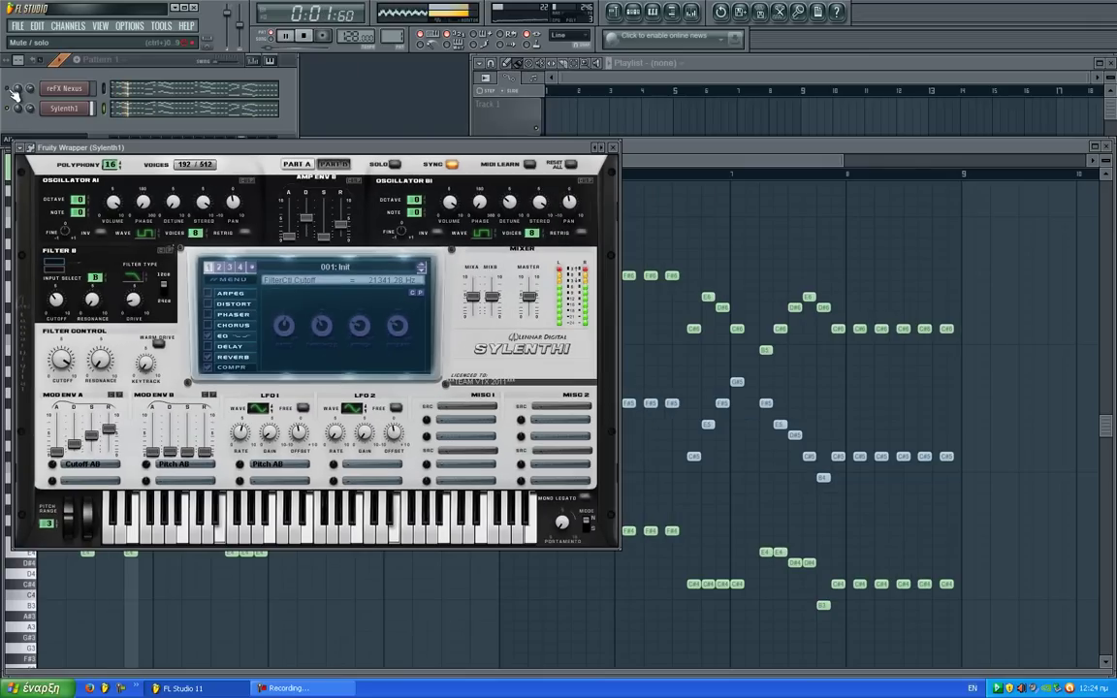
Step: Open the reFX Nexus plugin beside Sylenth1 and audition the Dancepiano 2k7 preset with the pattern
drag(312, 153, 367, 180)
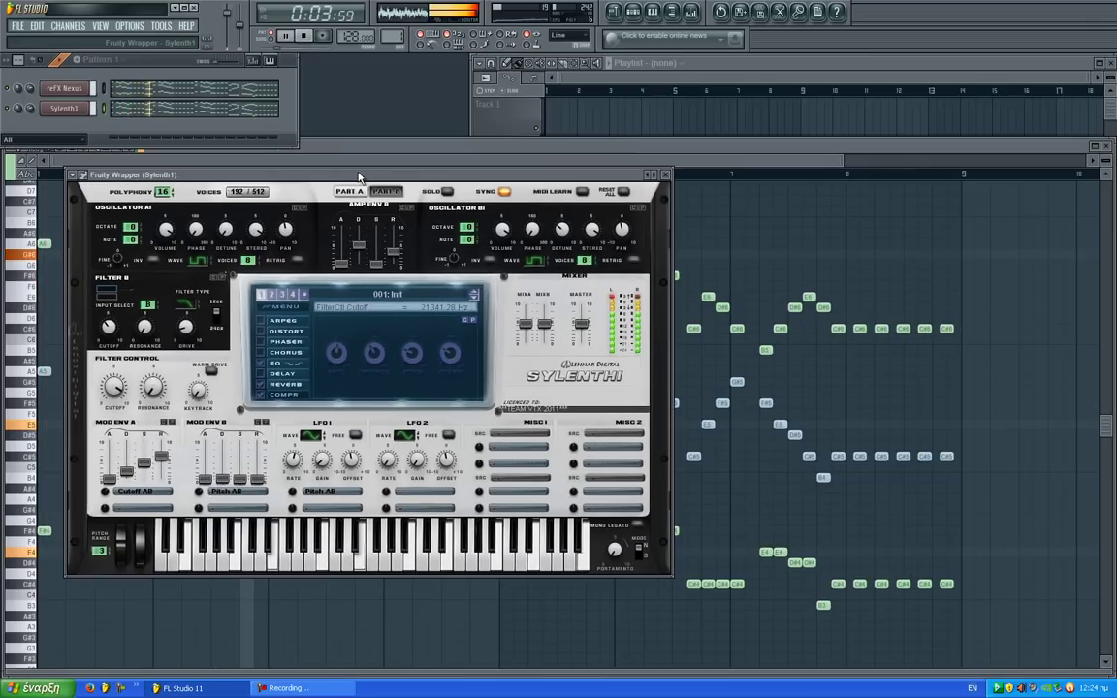
click(82, 89)
key(space)
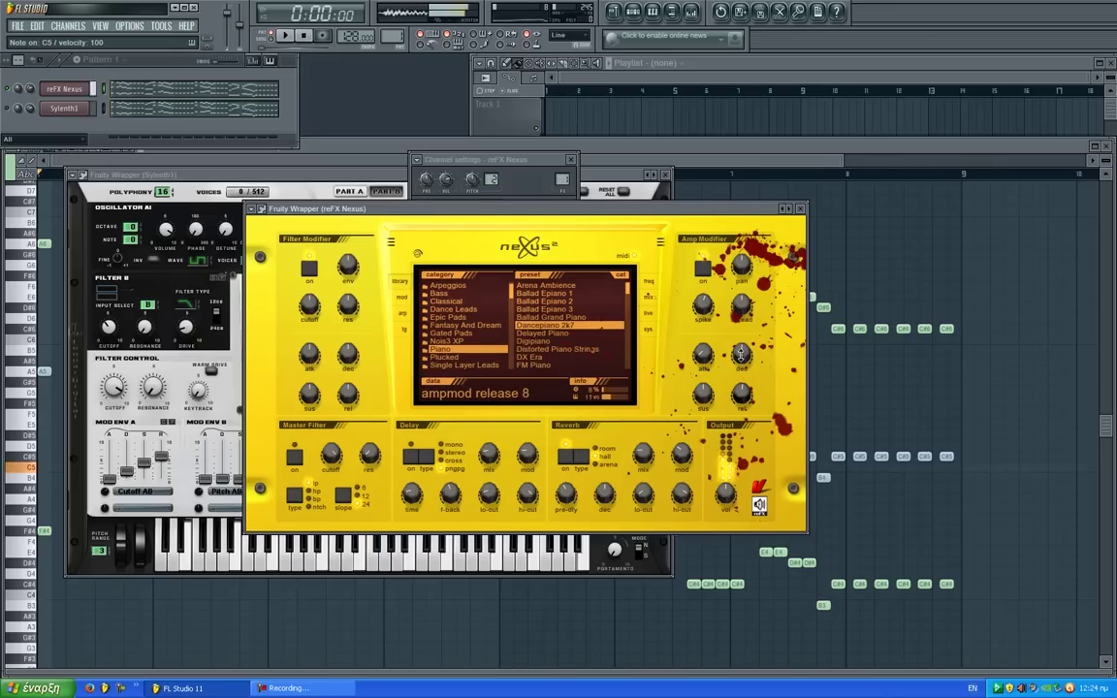
key(space)
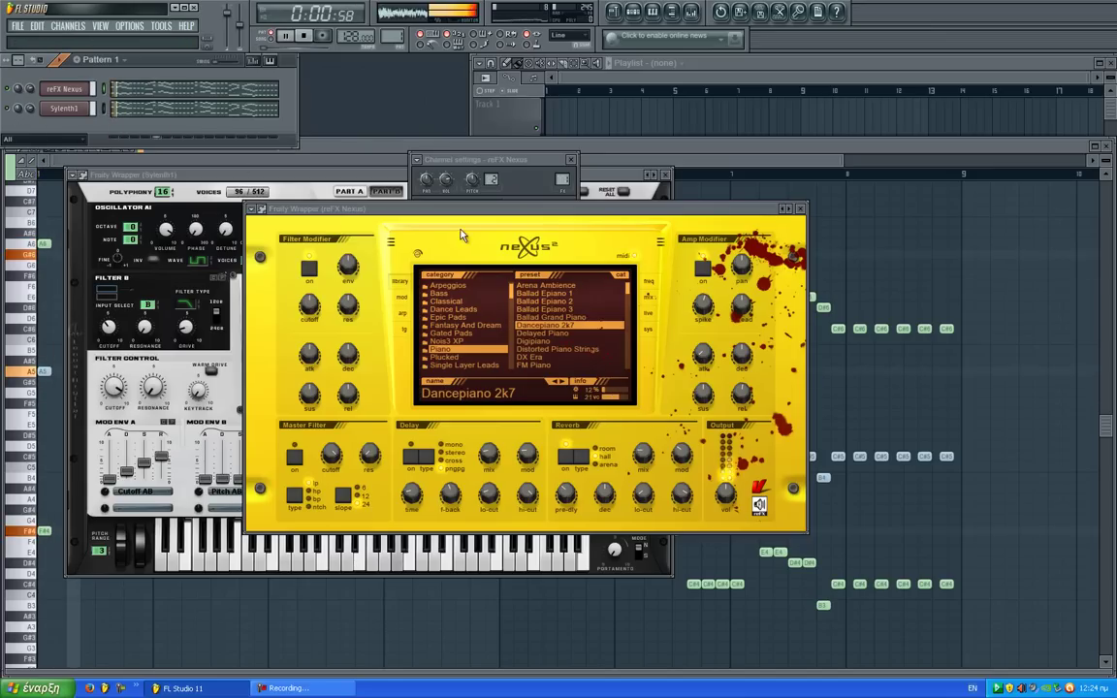
drag(446, 208, 545, 195)
Step: In the Sylenth1 piano roll, lengthen the three-note chords at the start of bars 1, 3, 5 and 7 to one beat
click(367, 174)
key(space)
click(143, 113)
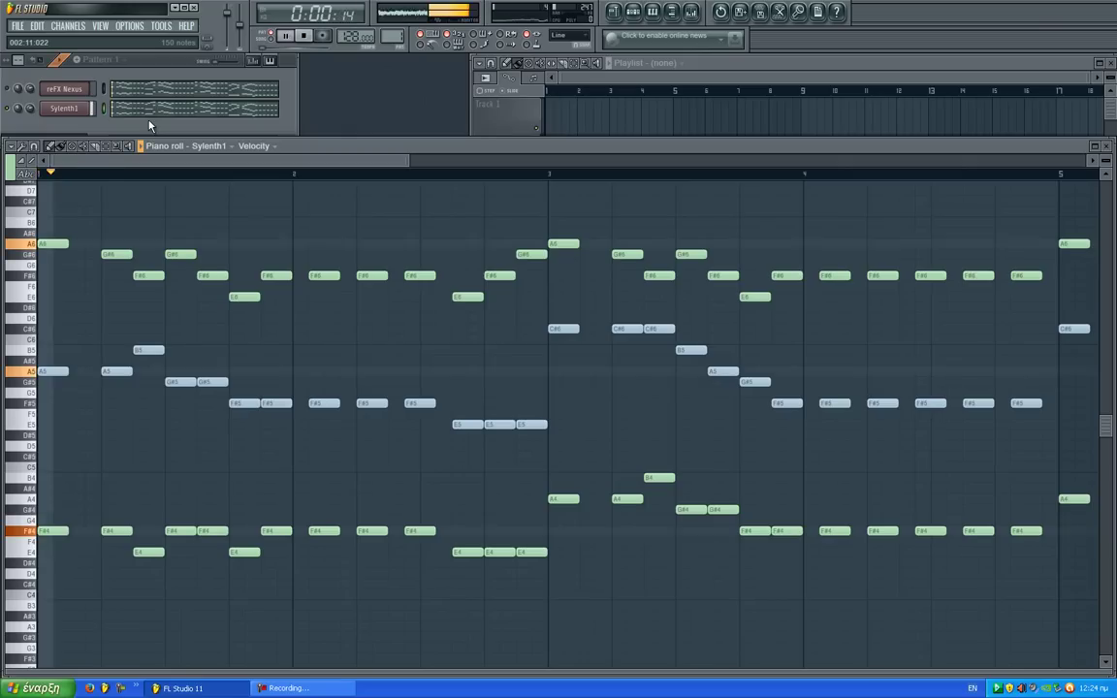
scroll(117, 252, up, 1)
drag(62, 243, 95, 659)
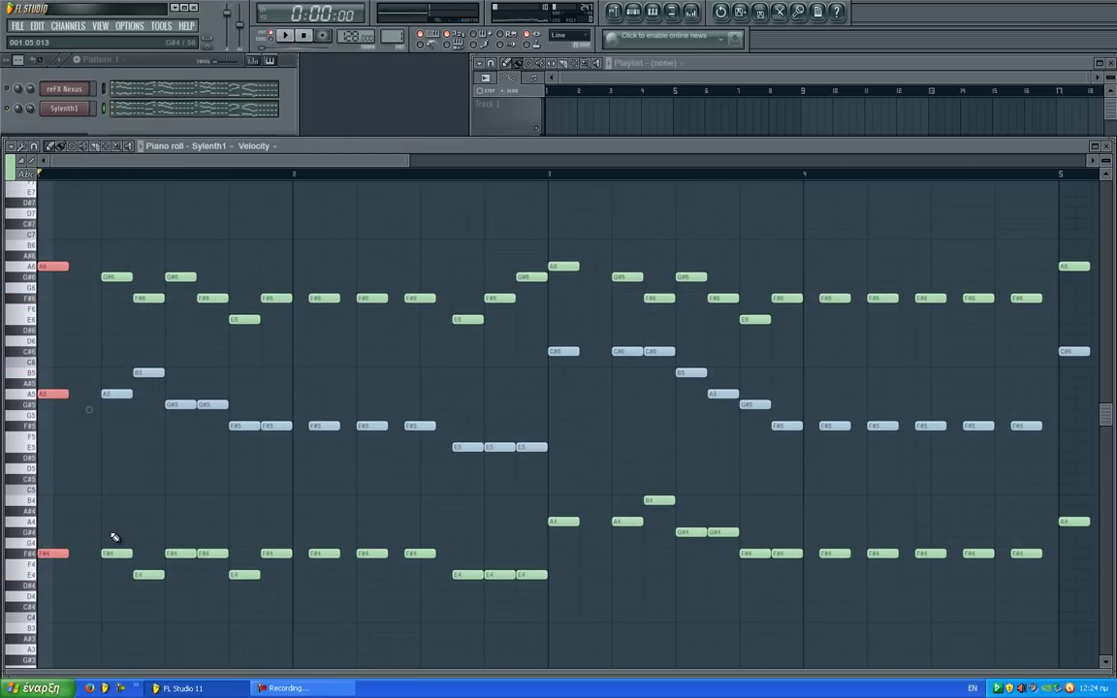
scroll(137, 491, down, 2)
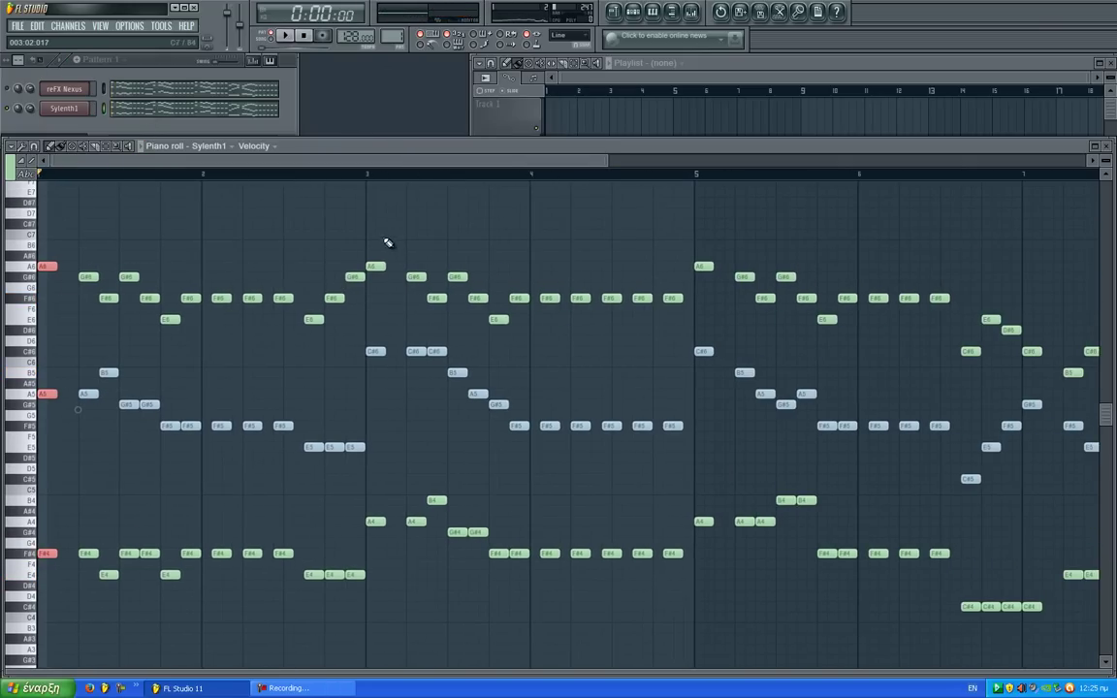
drag(384, 412, 383, 531)
drag(705, 252, 723, 532)
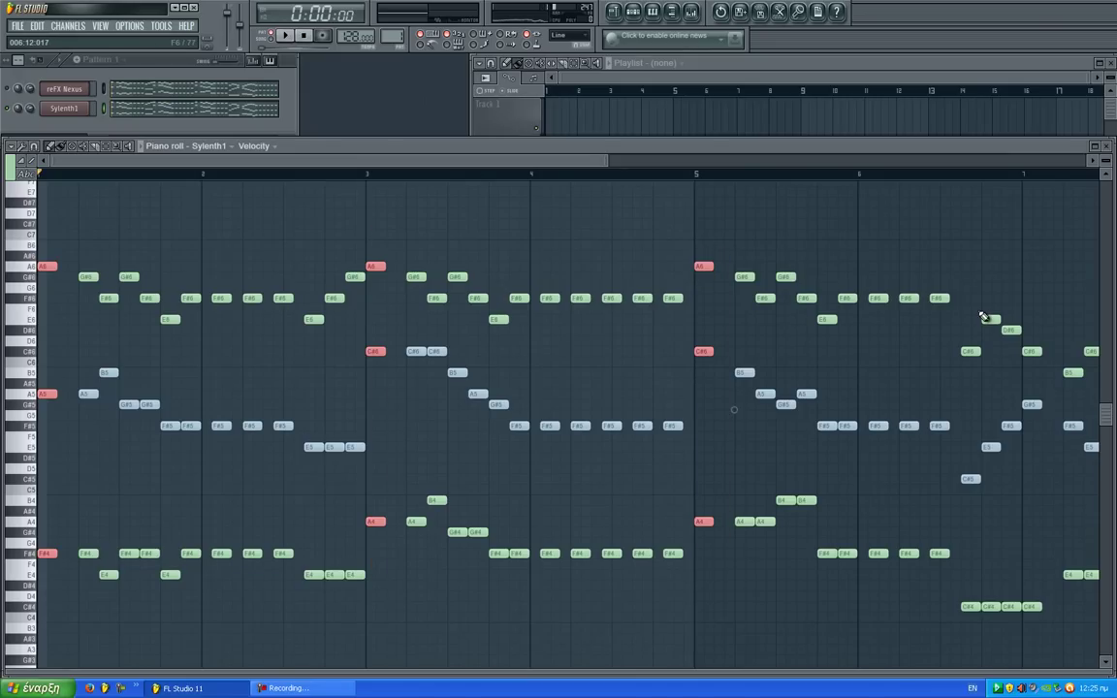
drag(979, 318, 699, 623)
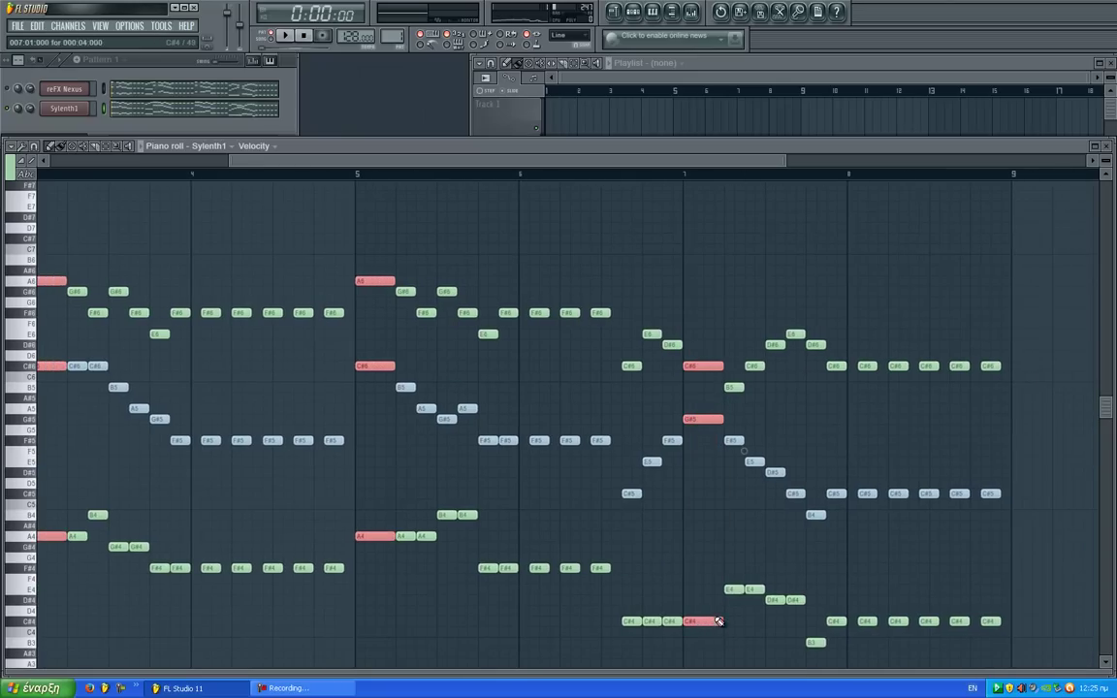
Step: Lengthen the repeated F# chords around bars 2, 4 and 6 and the closing C# chords until the notes join without gaps
key(space)
drag(206, 335, 281, 584)
key(space)
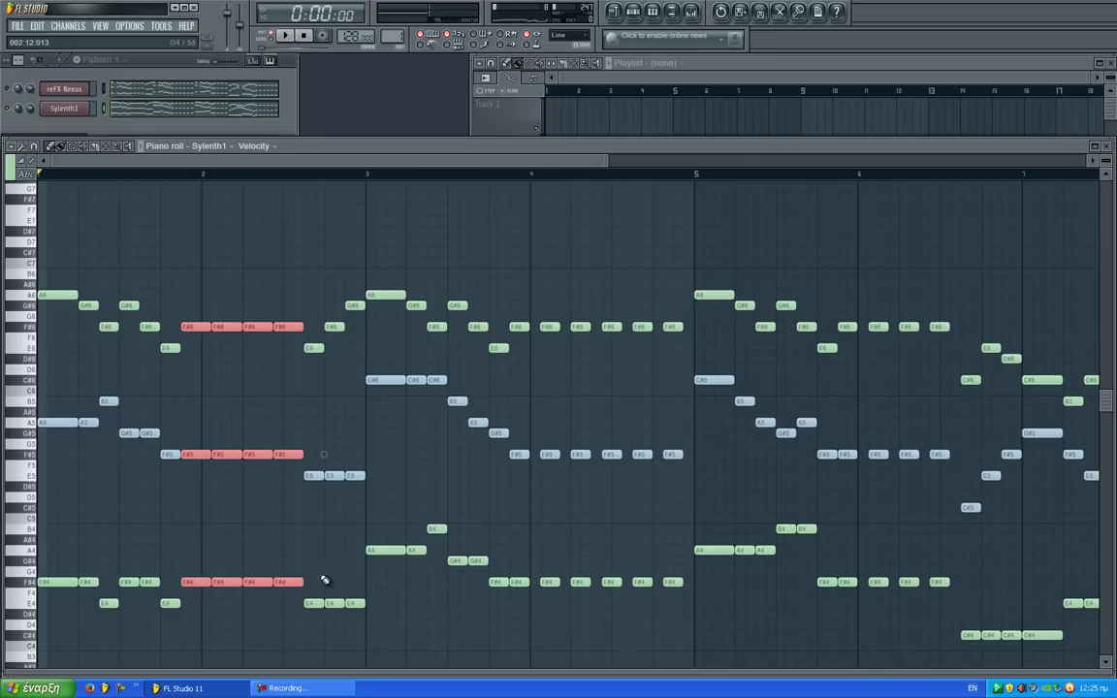
drag(534, 313, 675, 630)
key(space)
scroll(332, 597, right, 5)
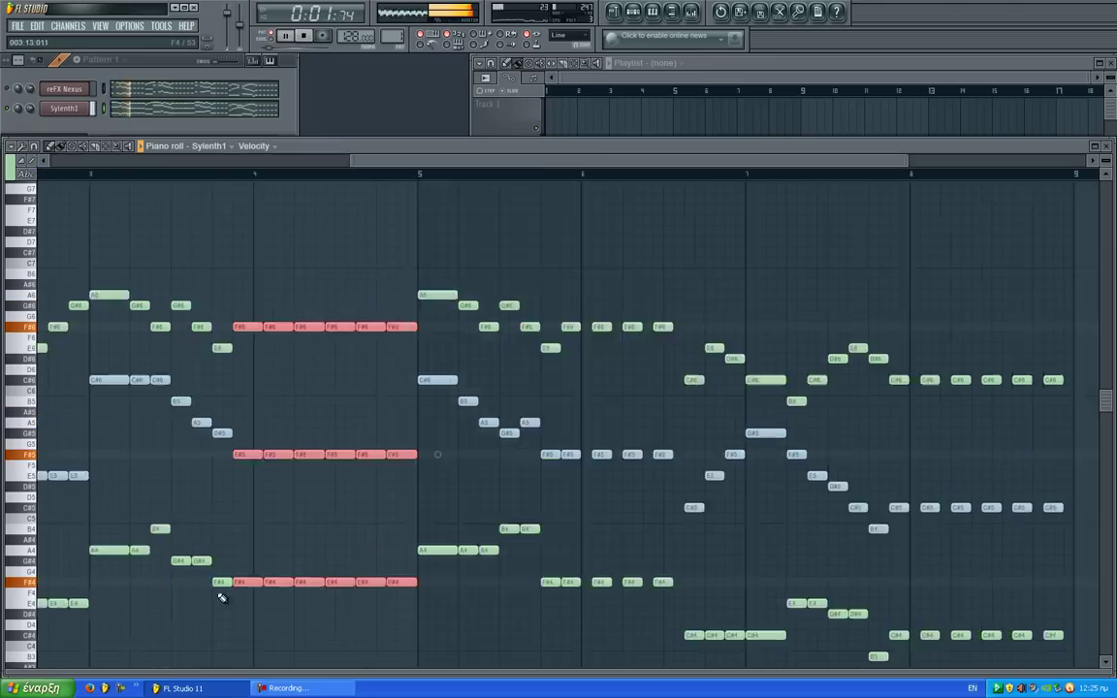
drag(277, 314, 384, 595)
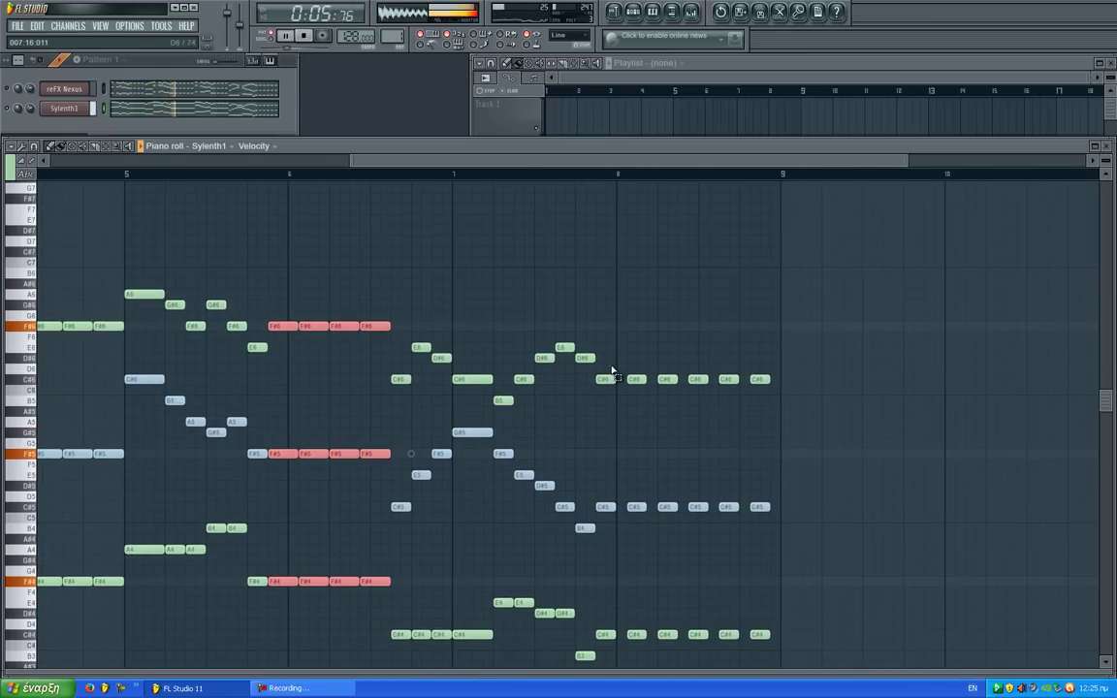
drag(615, 372, 780, 645)
Step: Deselect the lengthened notes, return to the pattern's beginning, and close the Sylenth1 piano roll
scroll(781, 602, down, 2)
drag(146, 331, 534, 412)
drag(659, 340, 710, 314)
drag(546, 319, 679, 356)
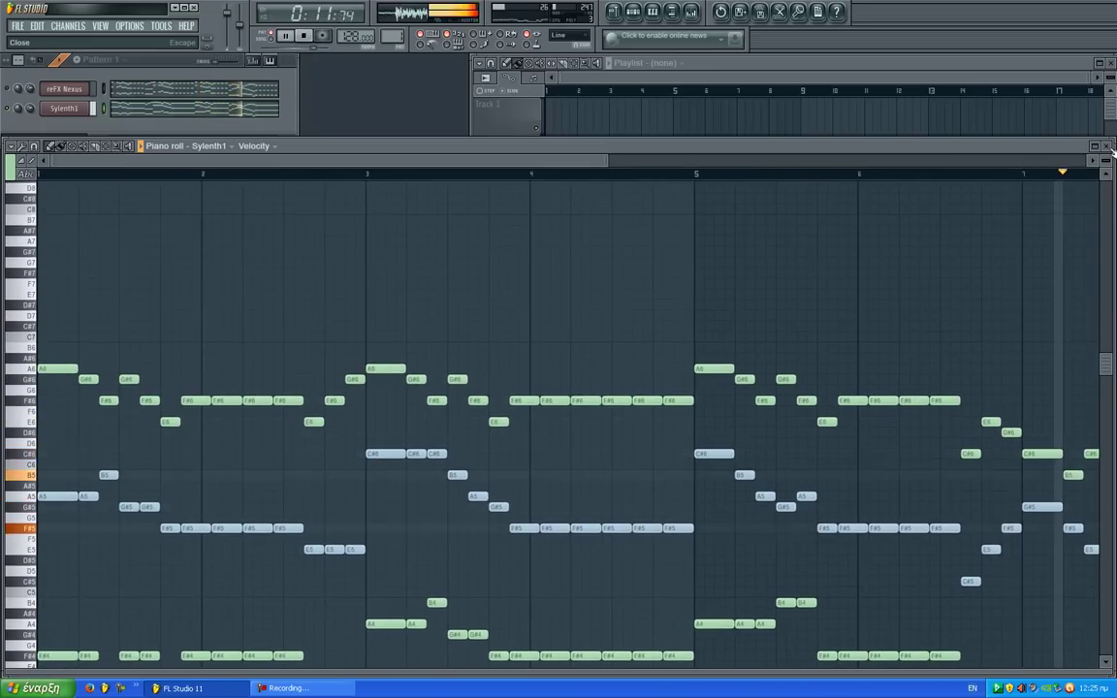
click(1106, 146)
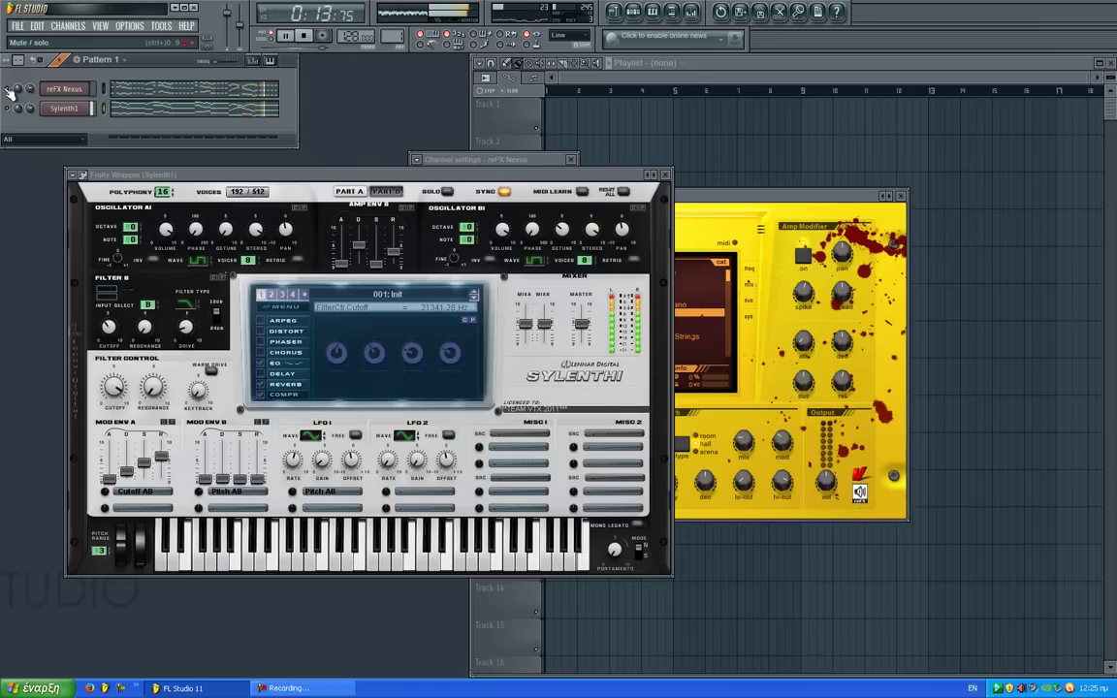
Step: Play the reFX Nexus and Sylenth1 channels together and review the Sylenth1 notes in the piano roll
click(84, 89)
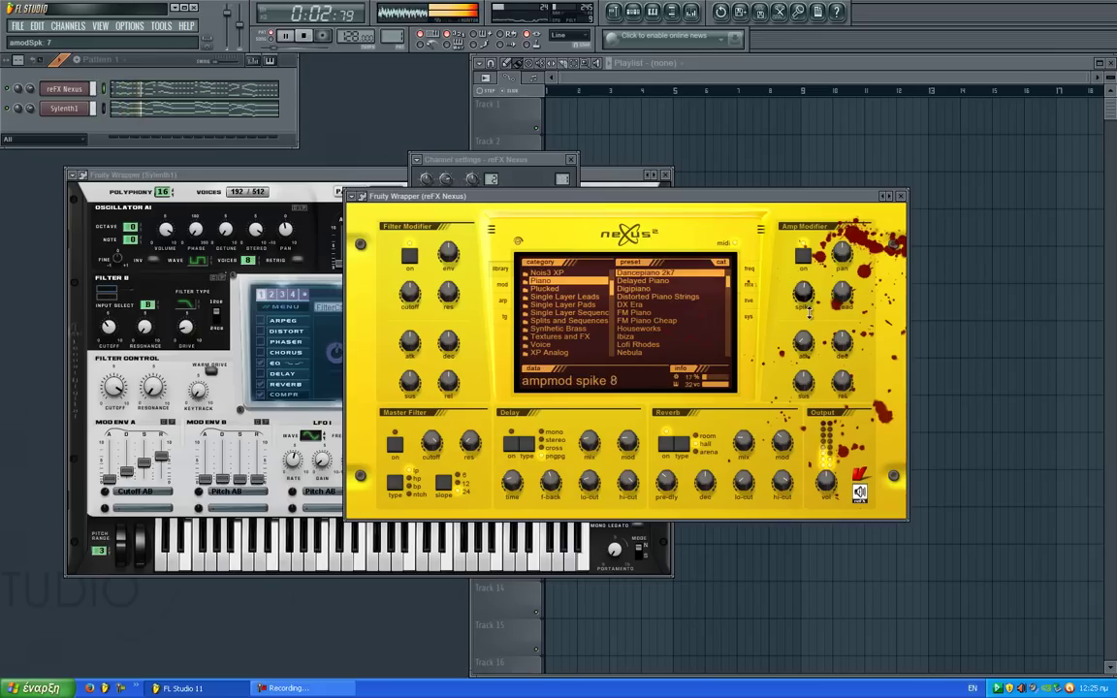
click(241, 136)
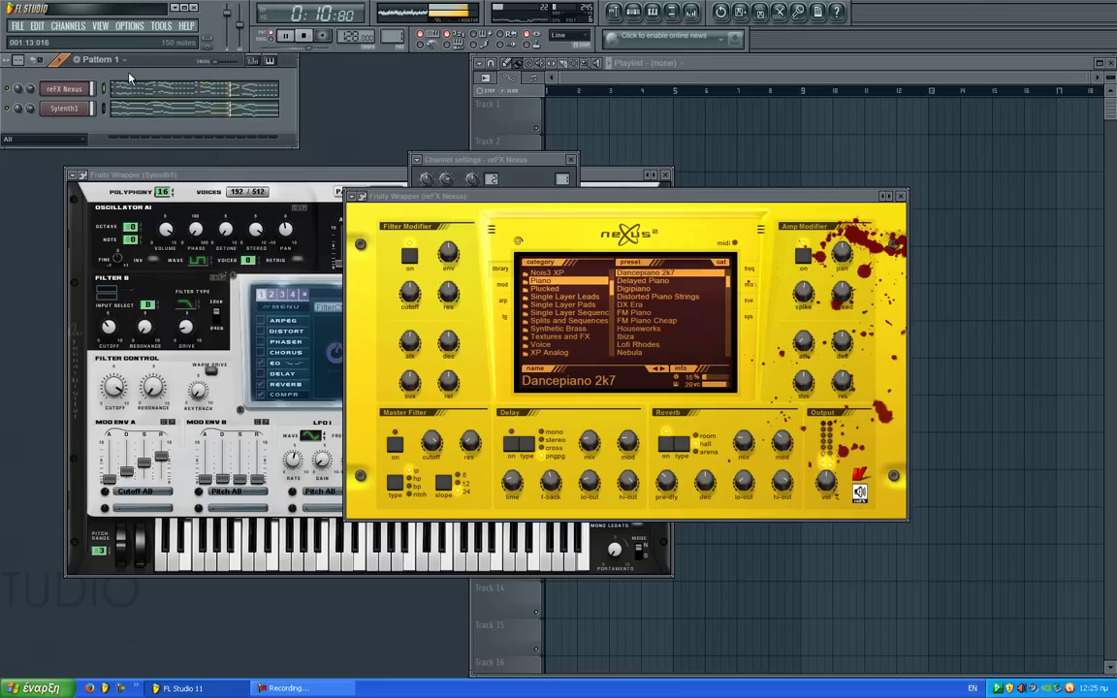
click(278, 175)
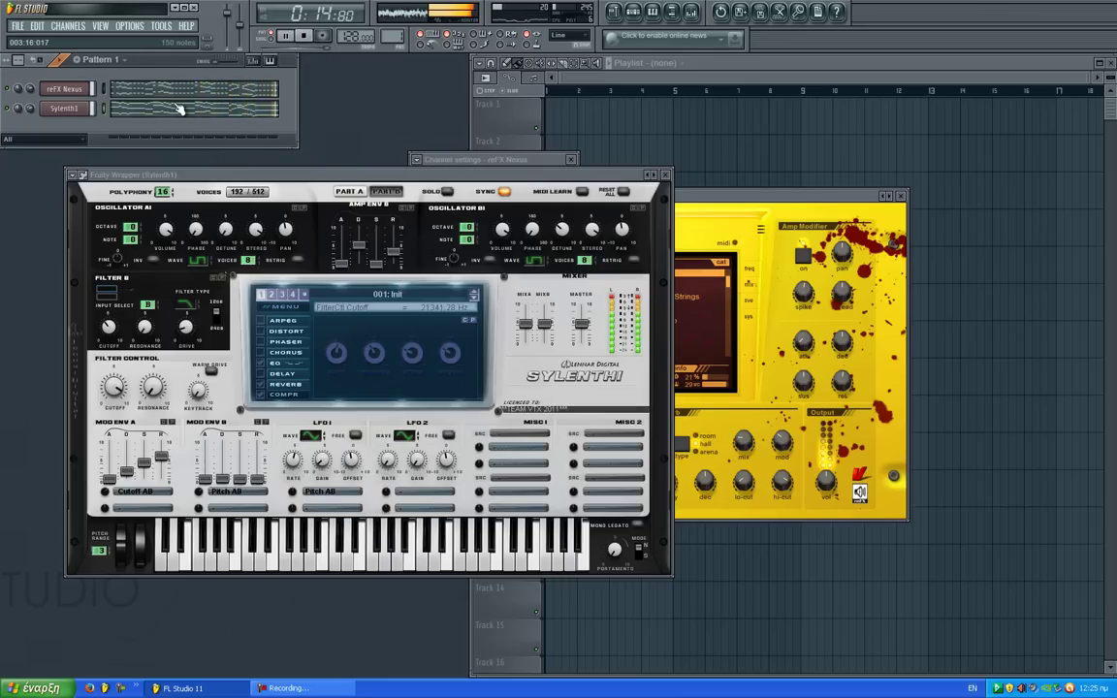
click(181, 108)
scroll(257, 365, down, 4)
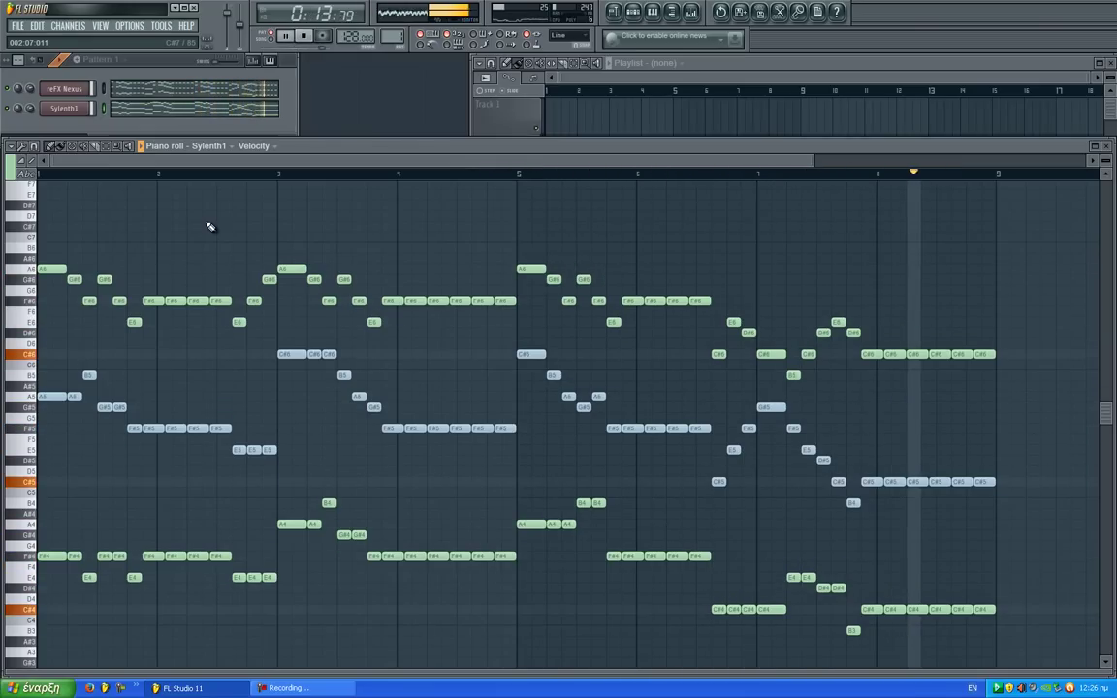
key(space)
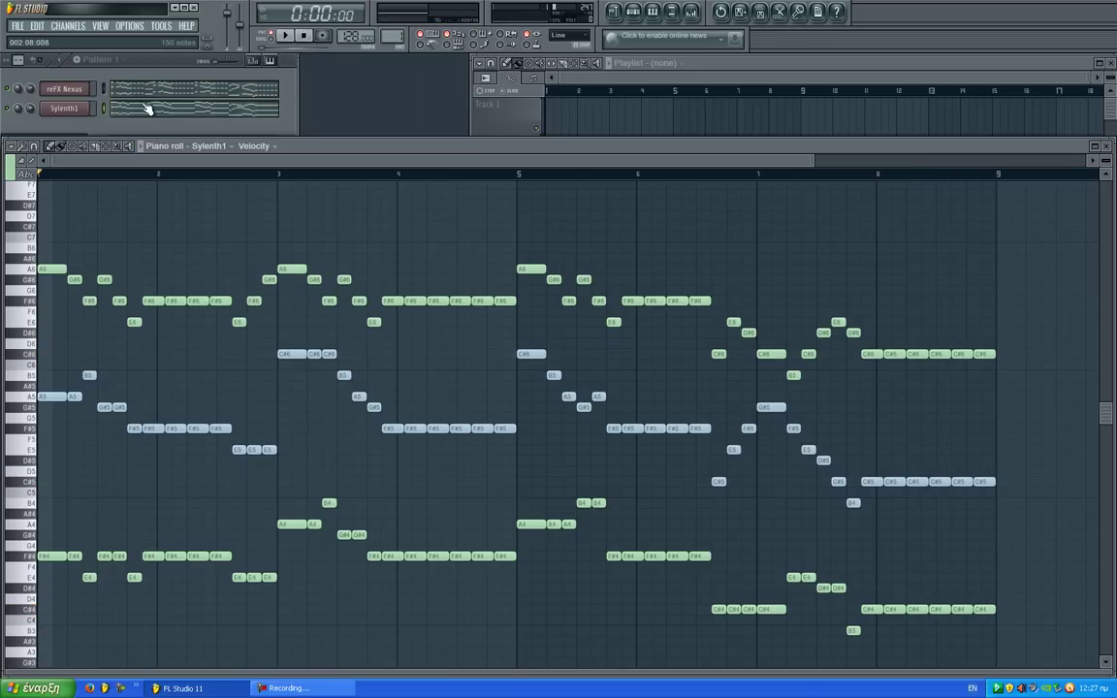
Step: Assign the Sylenth1 channel to mixer Insert 2 and the reFX Nexus channel to Insert 1
click(695, 14)
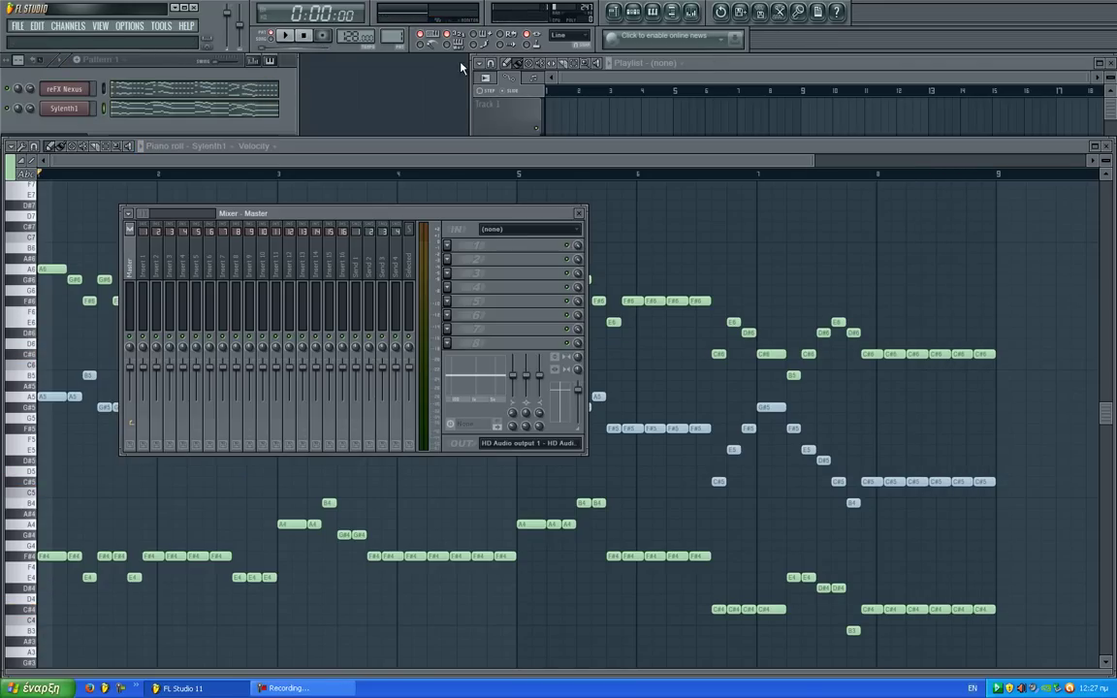
click(64, 108)
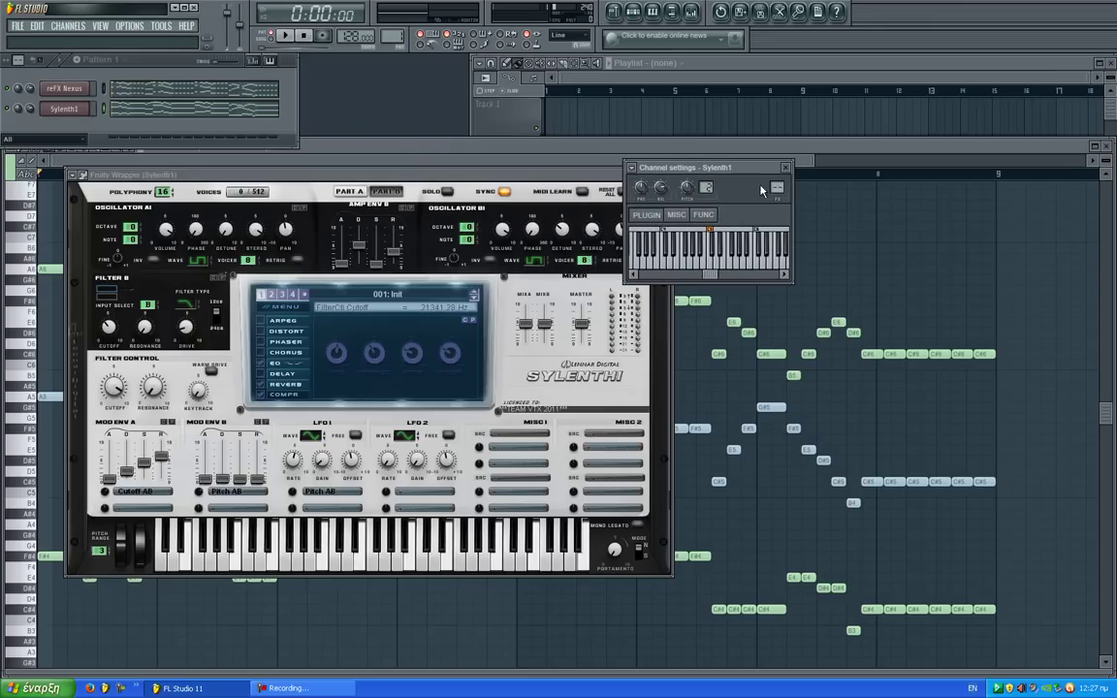
click(700, 19)
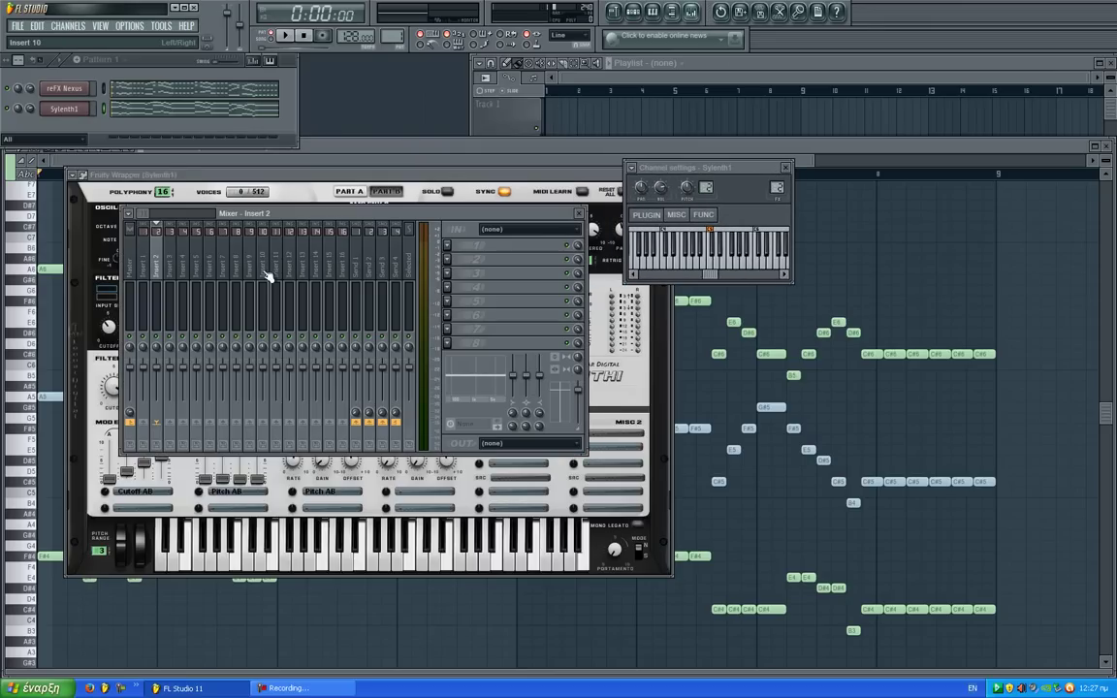
click(68, 90)
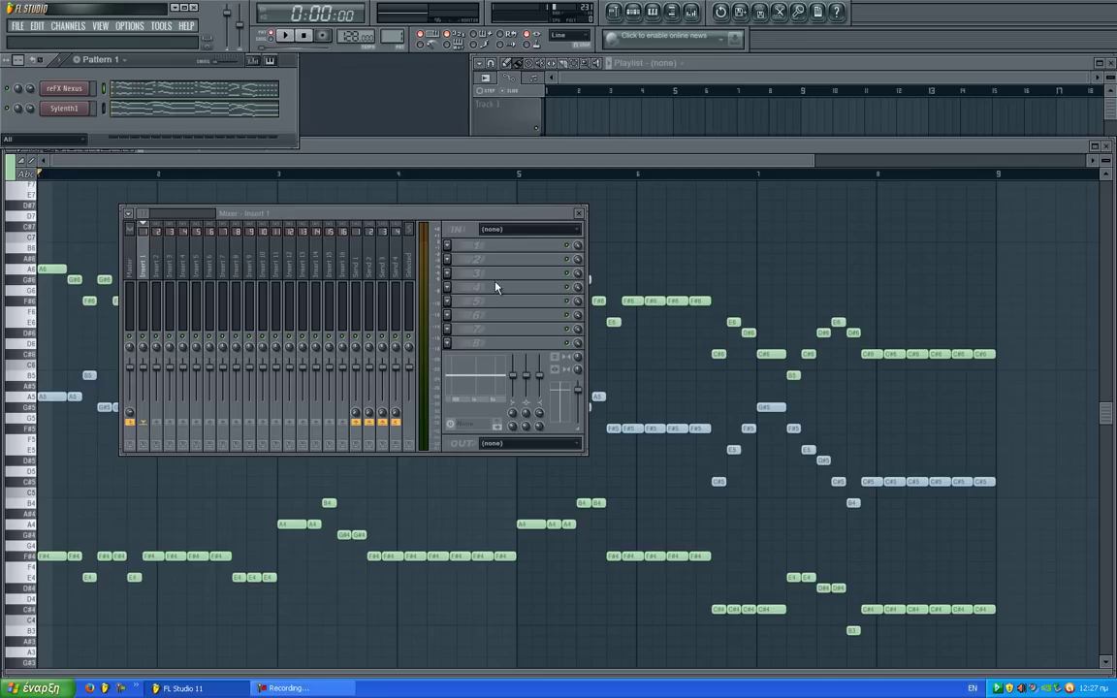
Step: Route Insert 1 and Insert 2 only to Send 1, bypassing the Master
right_click(358, 425)
click(366, 431)
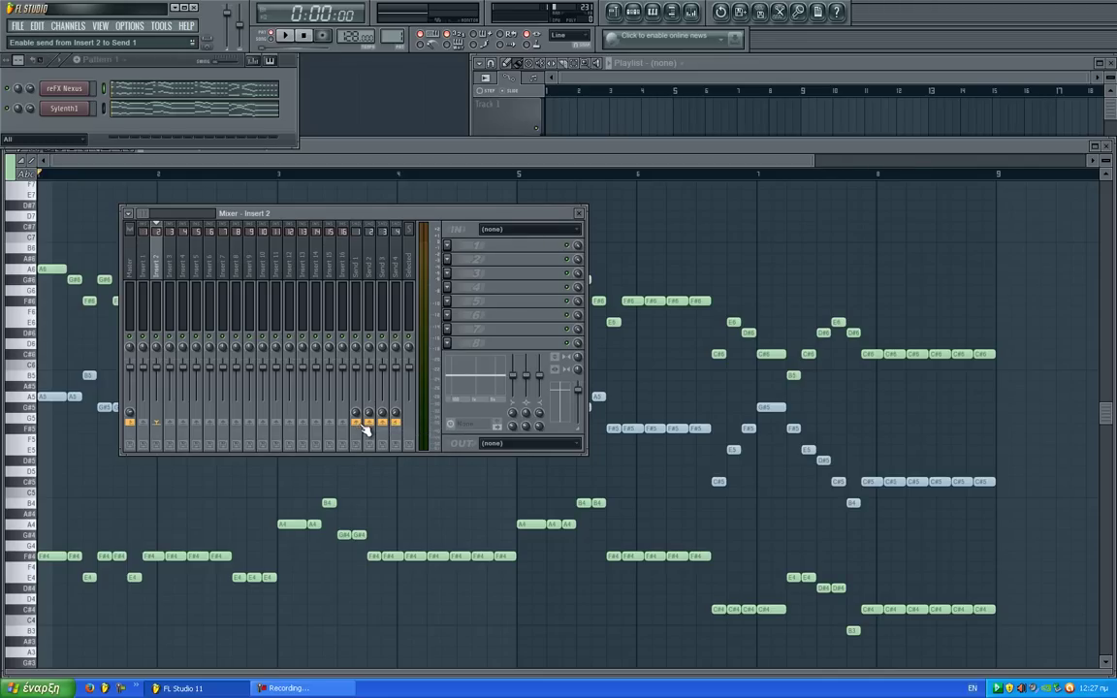
right_click(357, 424)
click(368, 432)
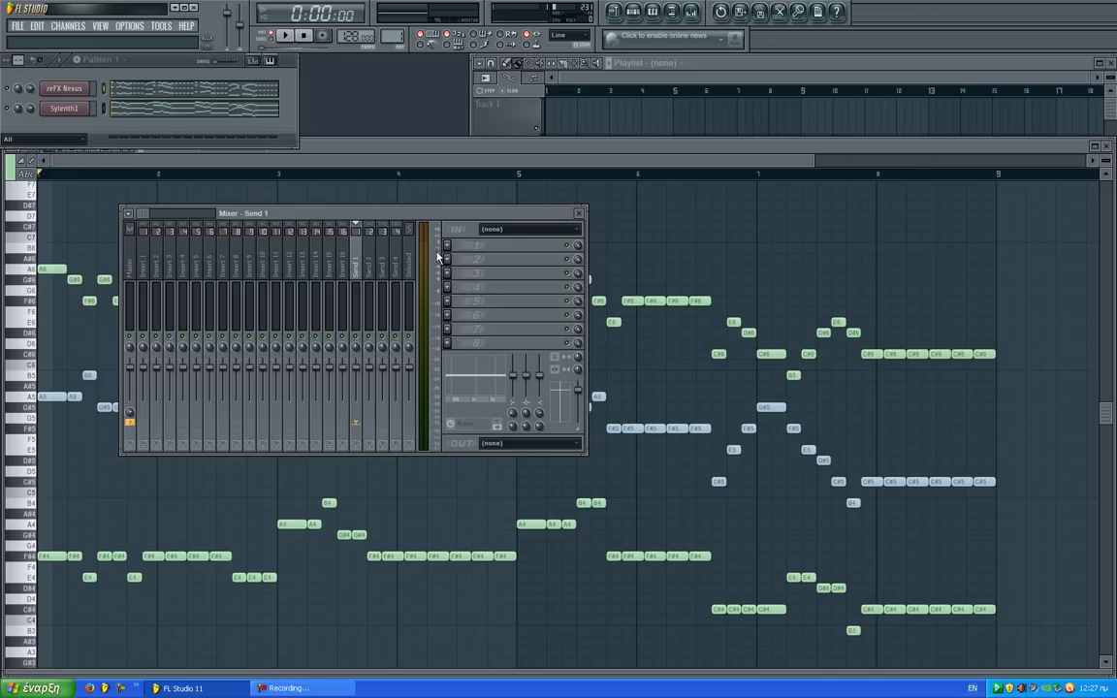
Step: Load Fruity Love Philter into the first effect slot of Send 1 with the Default preset
click(446, 245)
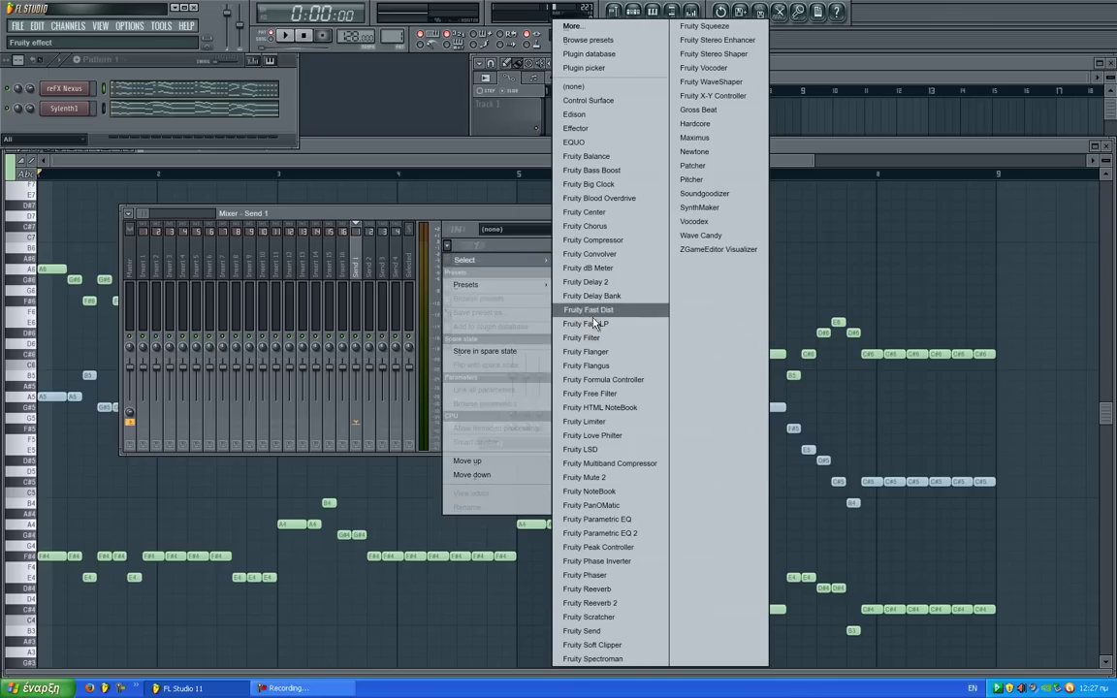
click(607, 436)
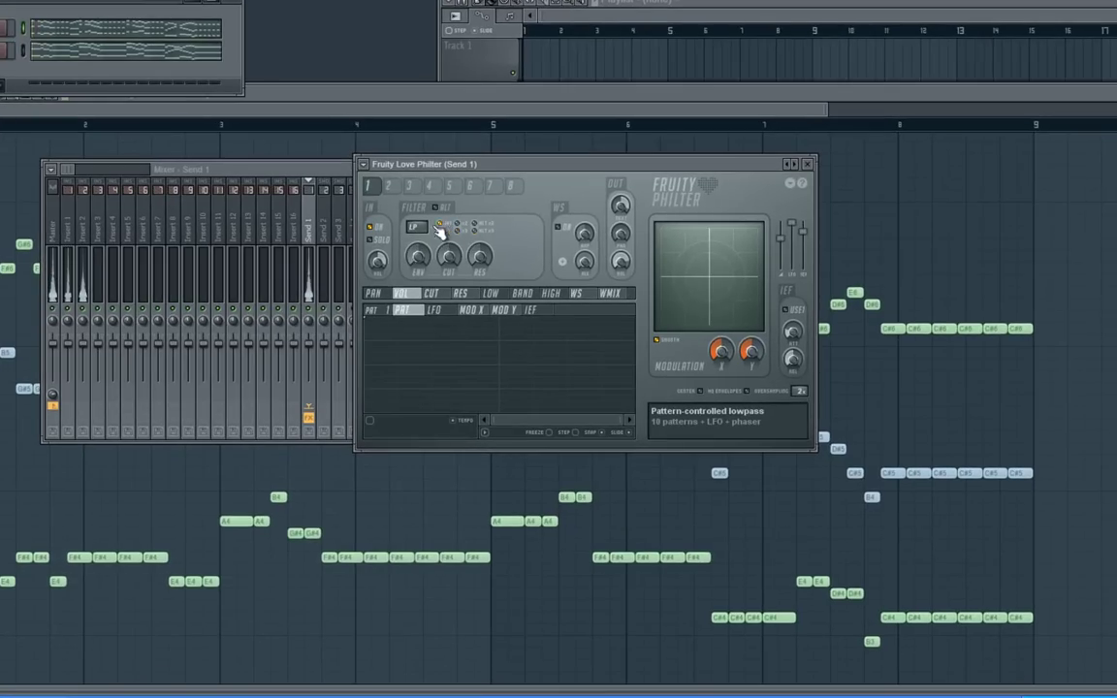
click(364, 164)
mouse_move(393, 212)
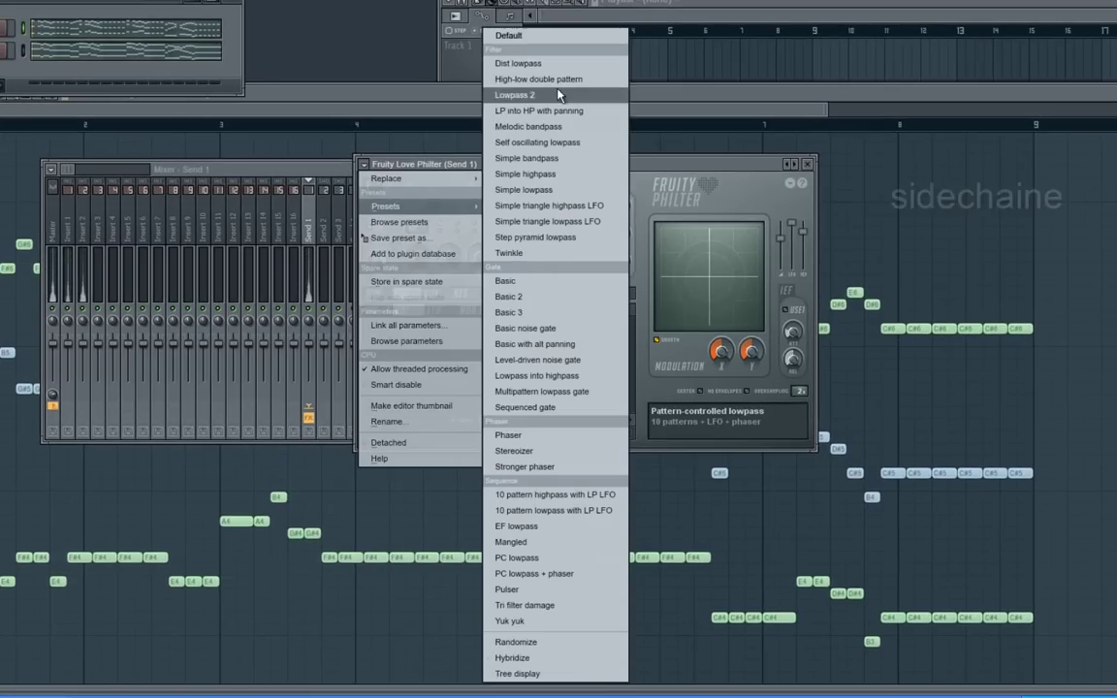
click(543, 43)
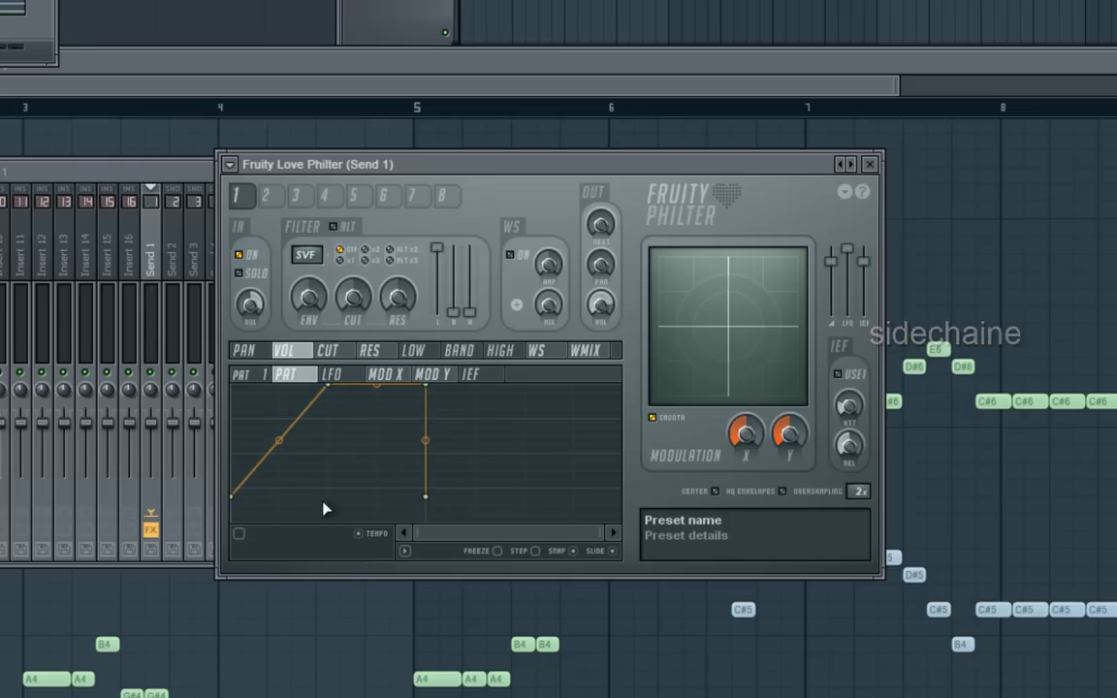
Step: Make all of the Love Philter's volume envelope loop and bend its rising ramp into a curve for sidechaining
click(407, 551)
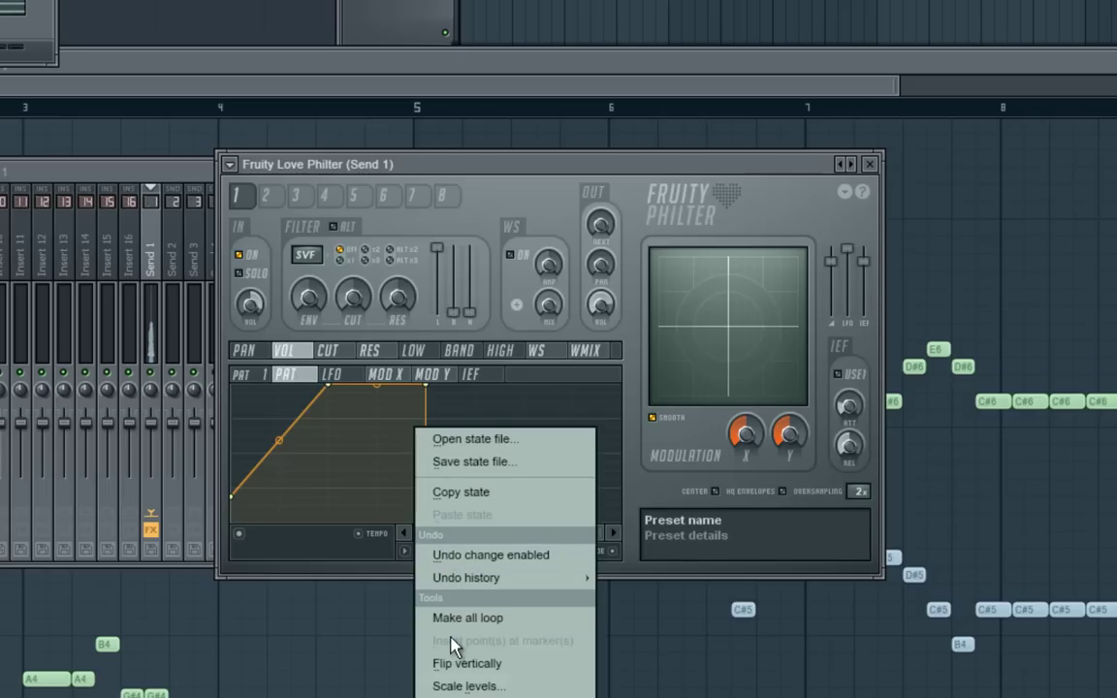
click(471, 613)
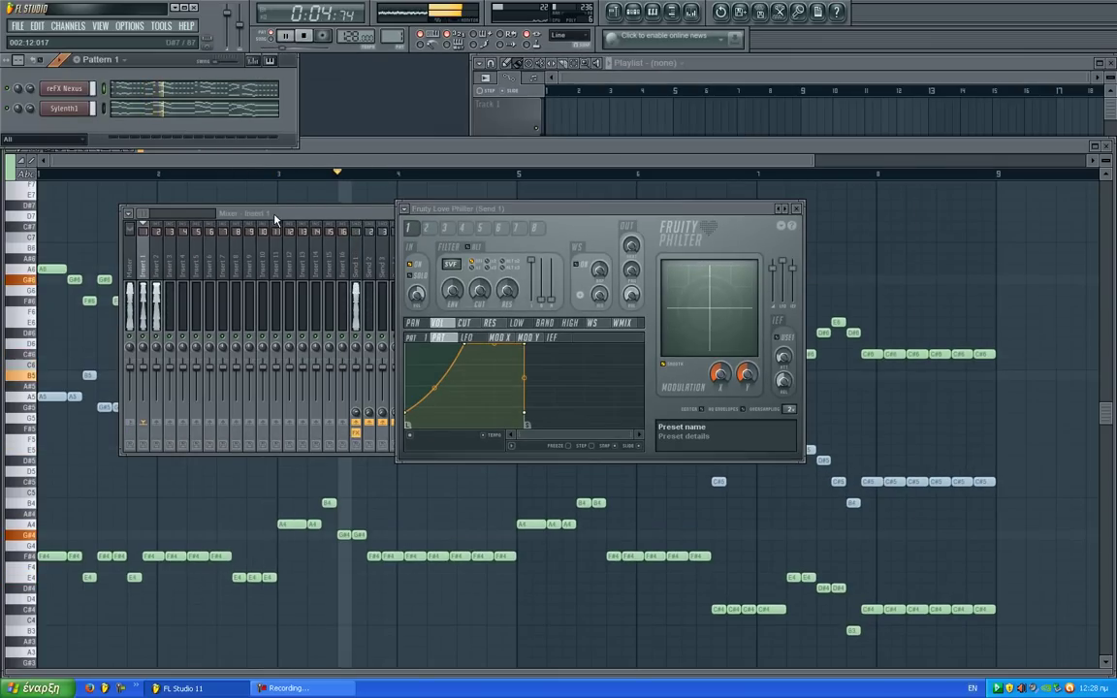
Step: Add Fruity Parametric EQ 2 to the first effect slot of Insert 1
click(275, 219)
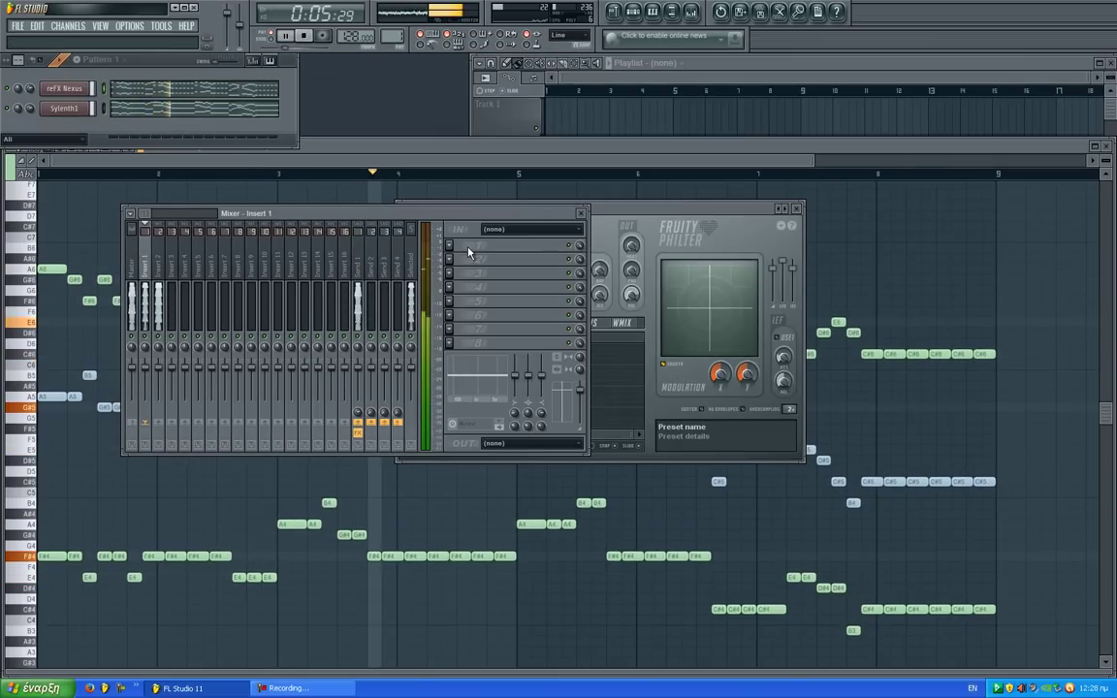
click(452, 229)
mouse_move(467, 260)
click(607, 533)
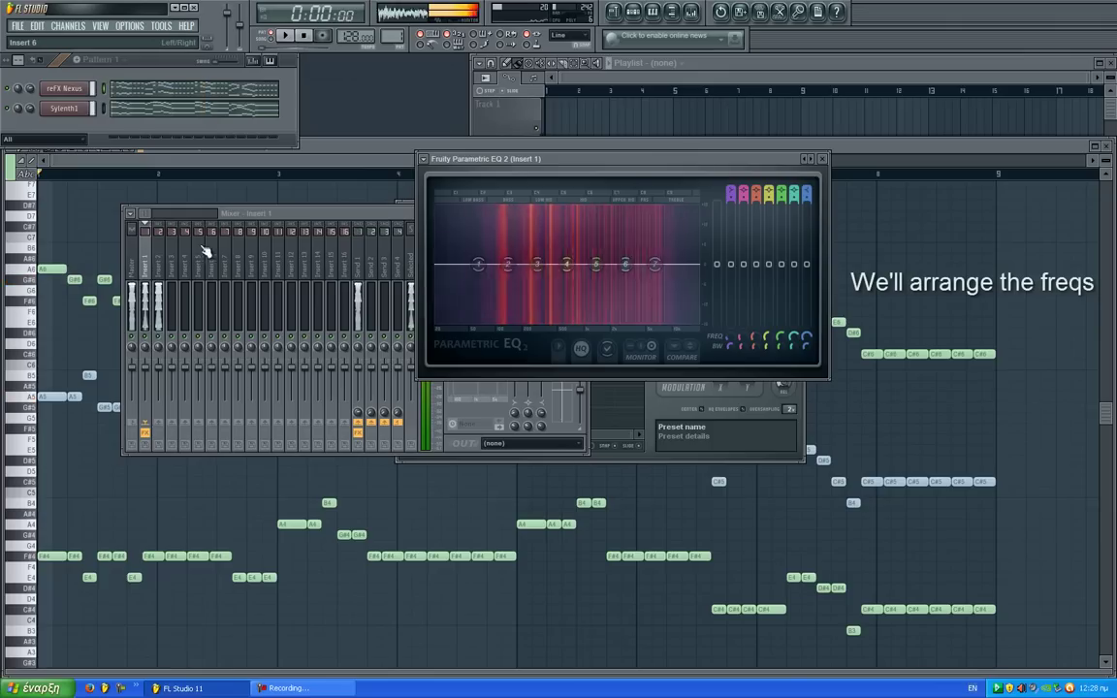
Step: Add Fruity Parametric EQ 2 to Insert 2 and place its window below the Insert 1 equalizer
click(158, 257)
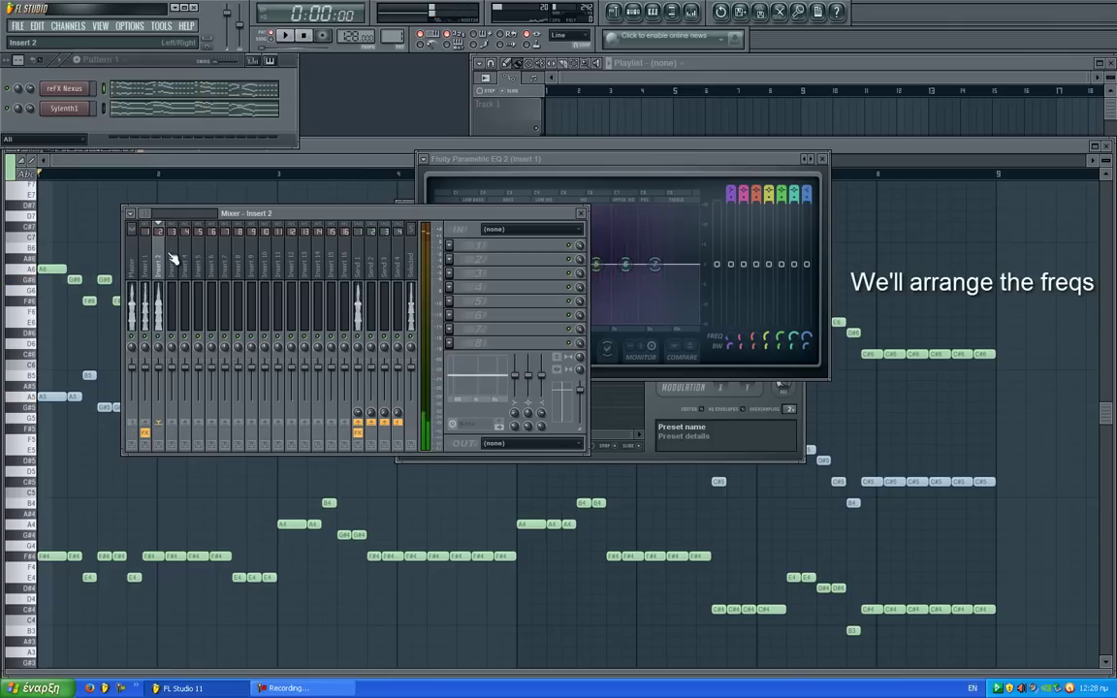
click(450, 246)
mouse_move(467, 260)
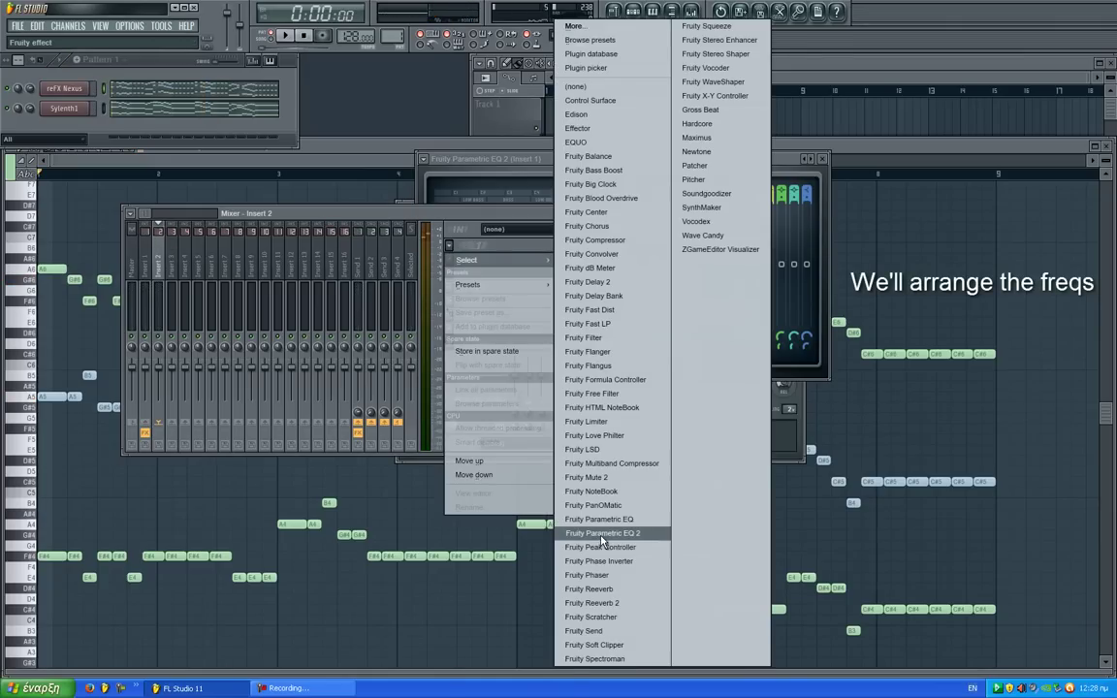
click(603, 535)
drag(323, 152, 724, 390)
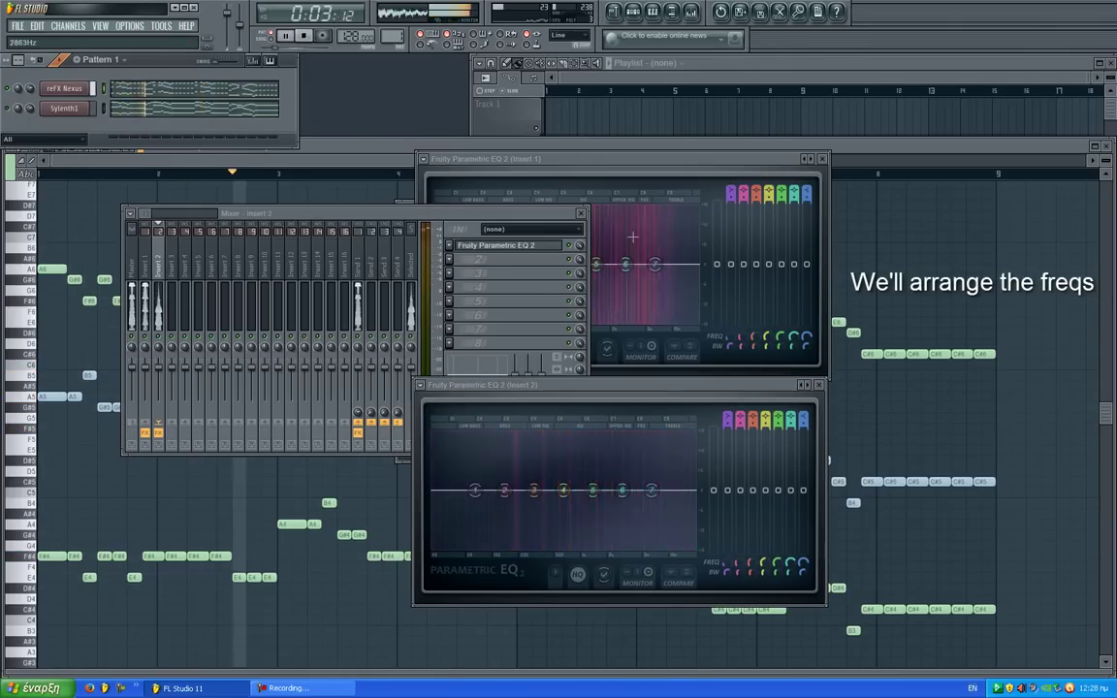
Step: Shape the Insert 1 equalizer with a high-pass on band 1 and boosts on bands 5 and 7
drag(599, 266, 651, 244)
click(75, 93)
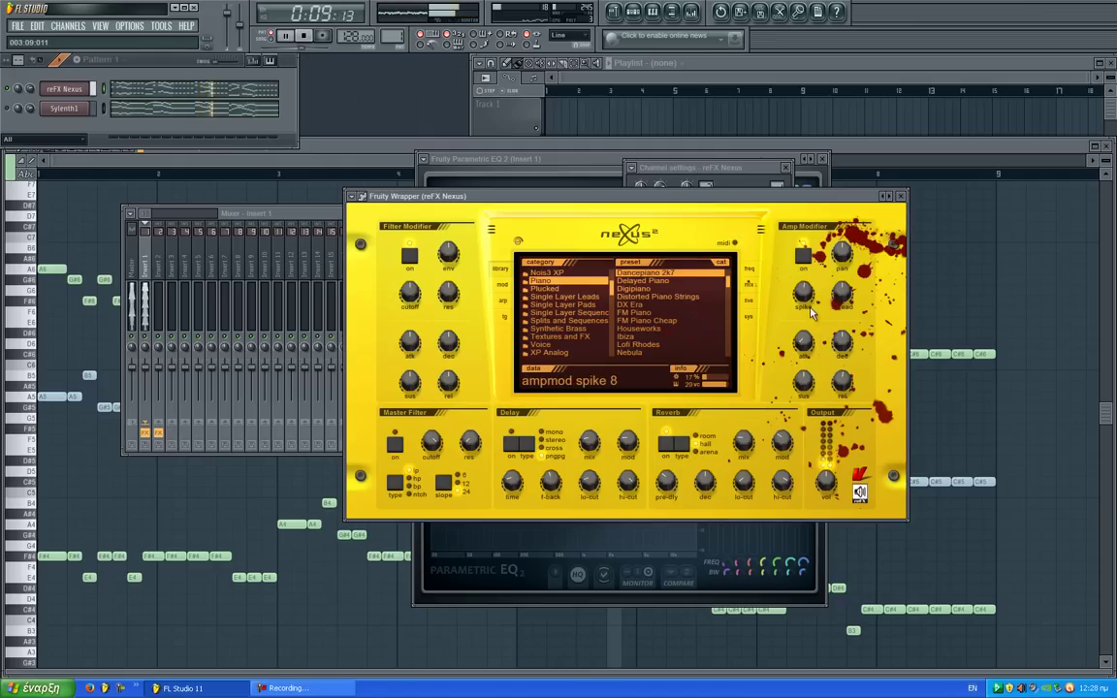
click(903, 197)
click(786, 167)
drag(491, 308, 509, 367)
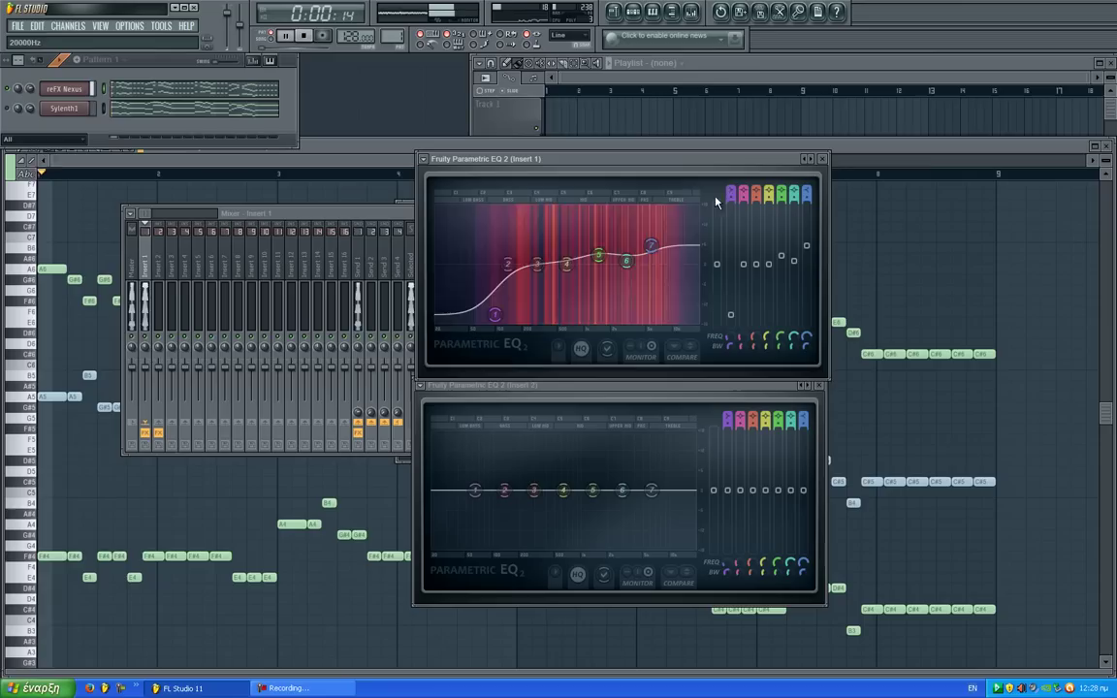
drag(731, 191, 731, 206)
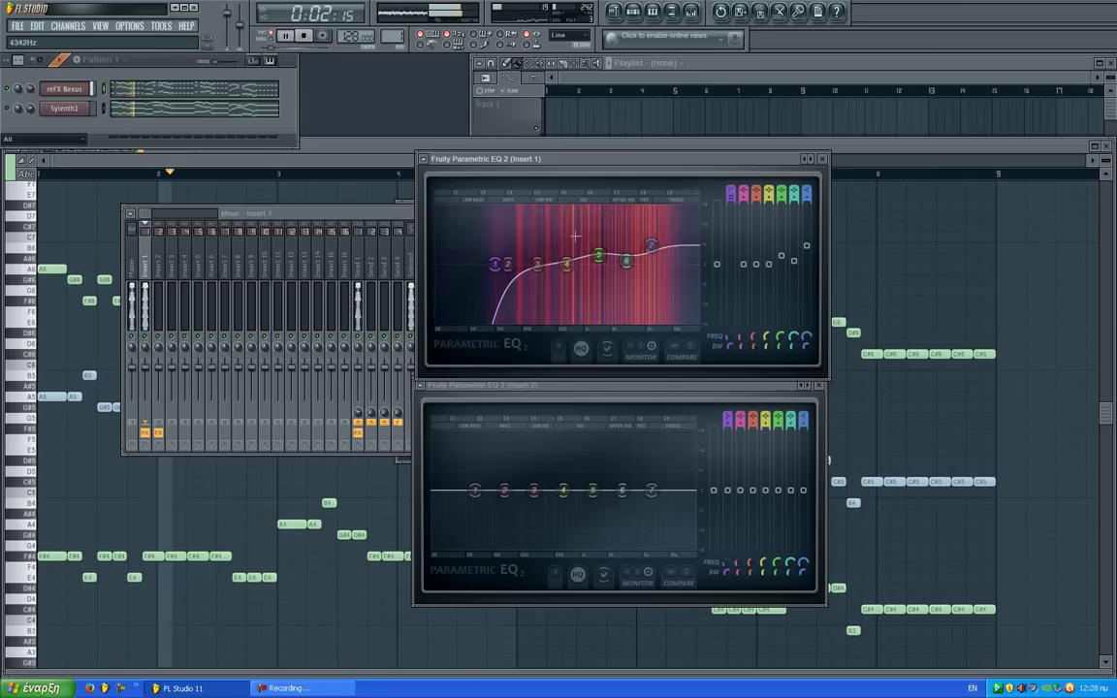
Step: Unmute Sylenth1 and shape the Insert 2 equalizer with a high-pass on band 1, a slight band 6 boost and lowered band 7
click(8, 108)
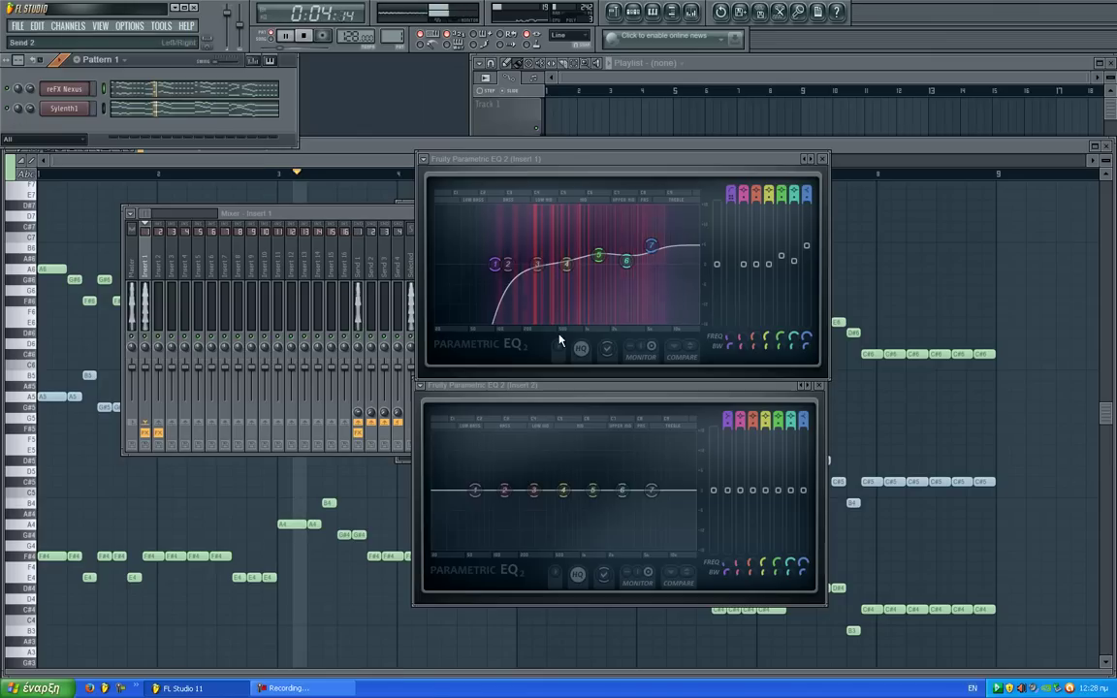
drag(722, 416, 732, 425)
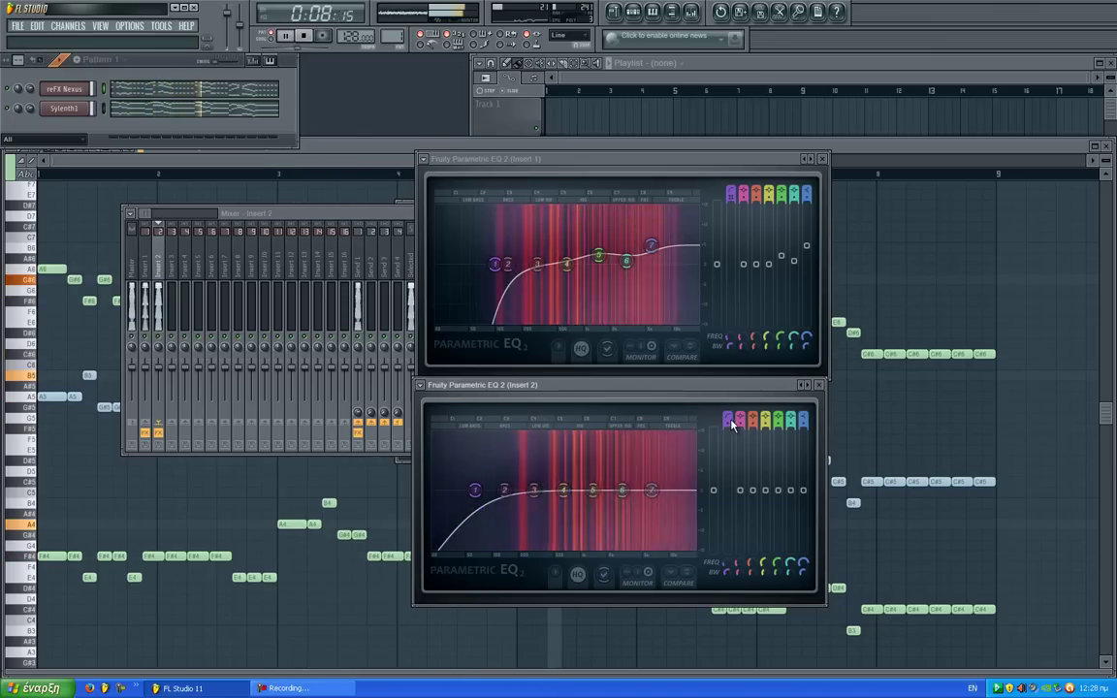
drag(474, 490, 715, 545)
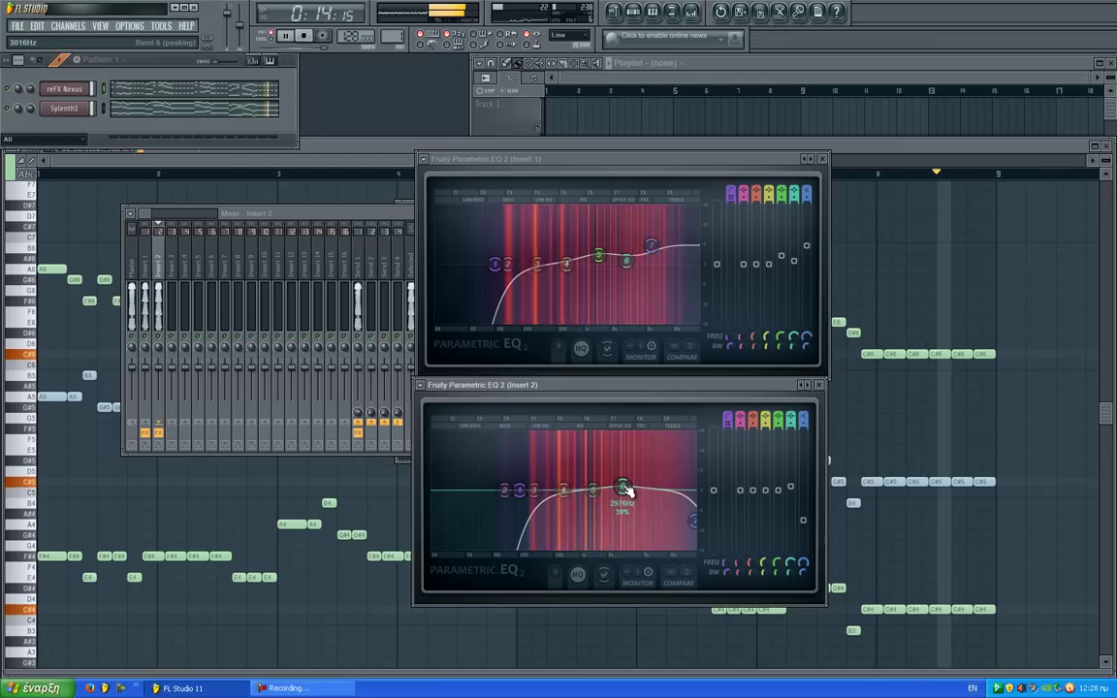
click(424, 240)
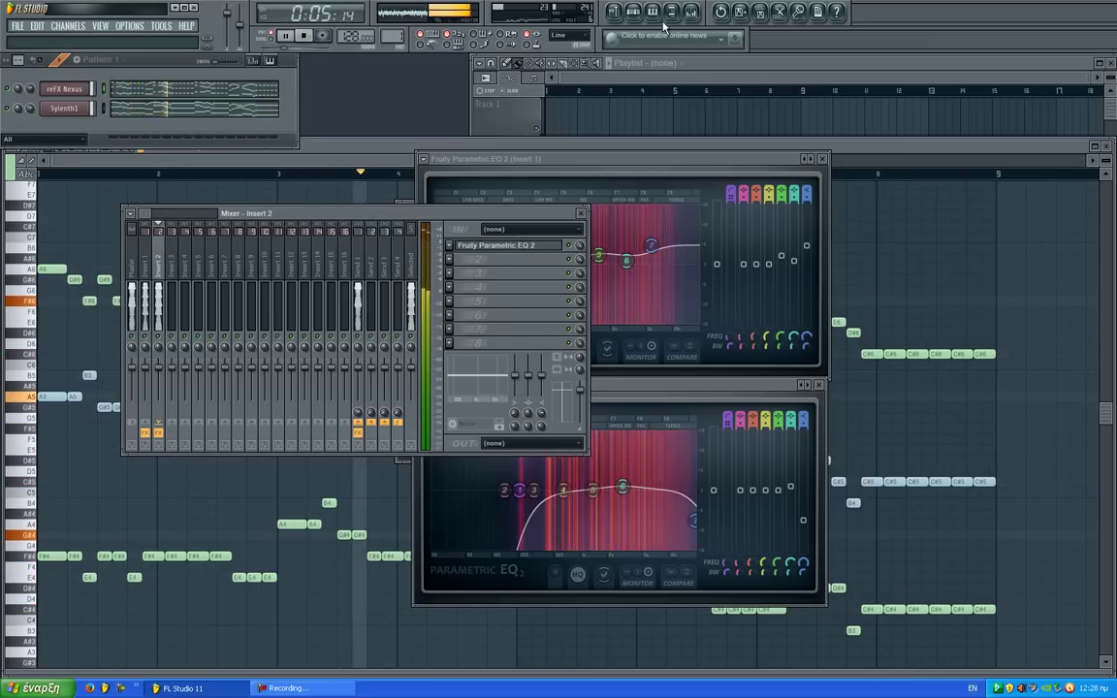
Step: Stop playback and add the VEC2 Bassdrums Tekhouse 08 sample from the browser as a new channel
key(alt+F8)
key(space)
click(82, 464)
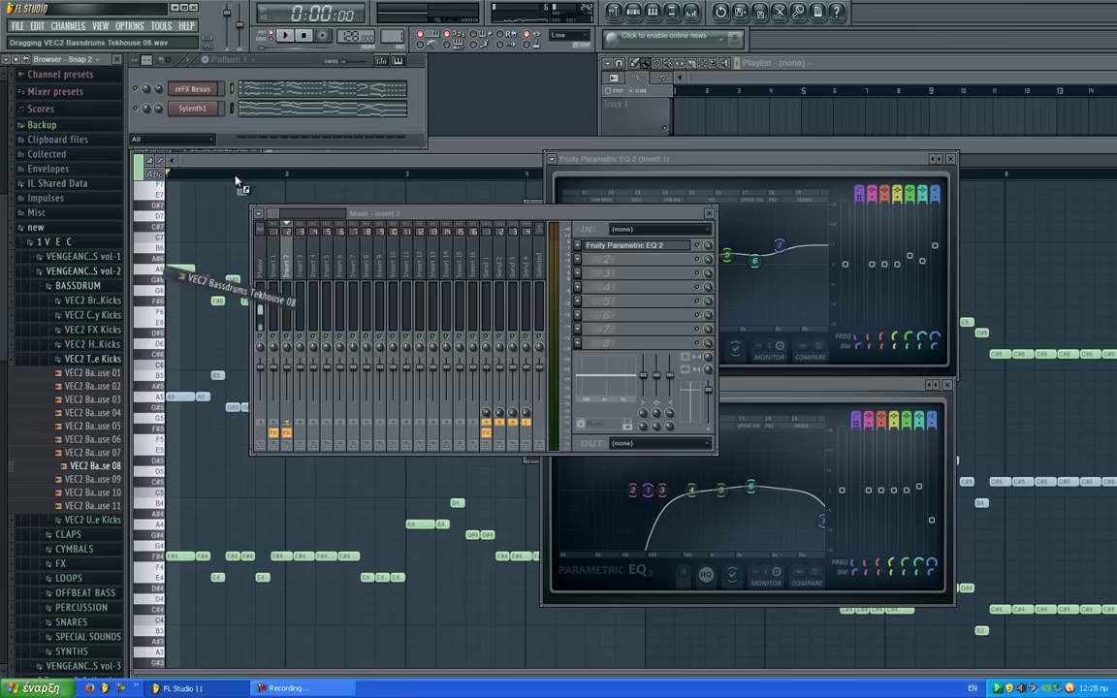
drag(210, 134, 208, 136)
Step: Audition other Tekhouse kicks and replace the kick channel's sample with VEC2 Bassdrums Tekhouse 10
click(87, 417)
click(93, 453)
click(97, 506)
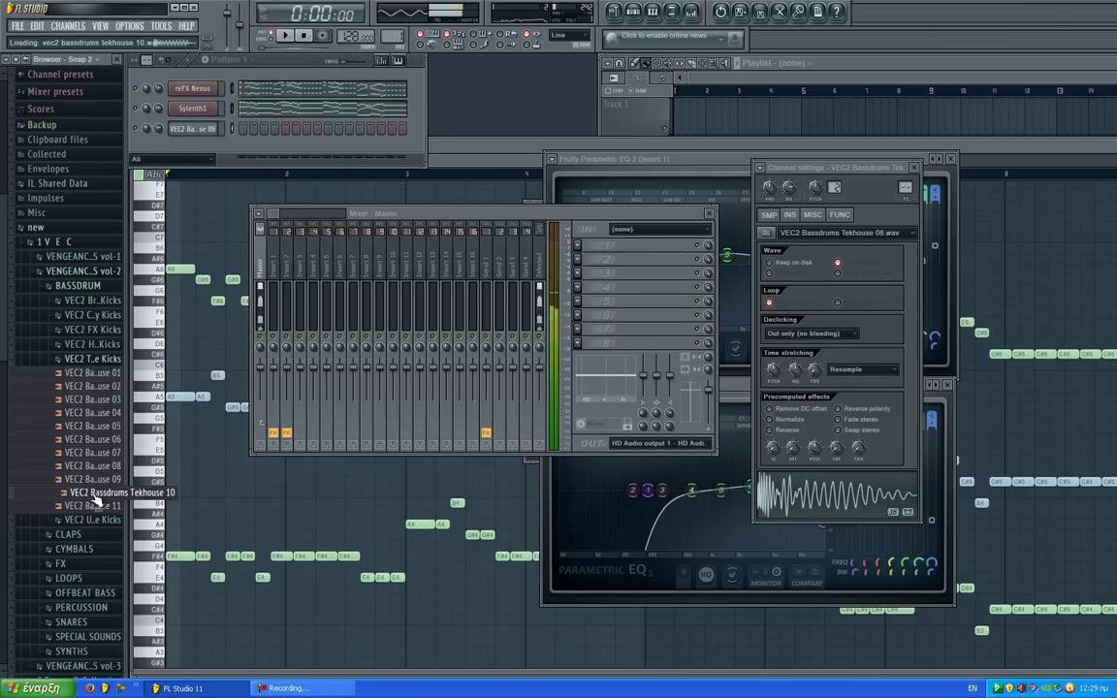
drag(96, 499, 211, 129)
Step: Fill every fourth step of the kick channel and play the pattern with the two synths
right_click(206, 129)
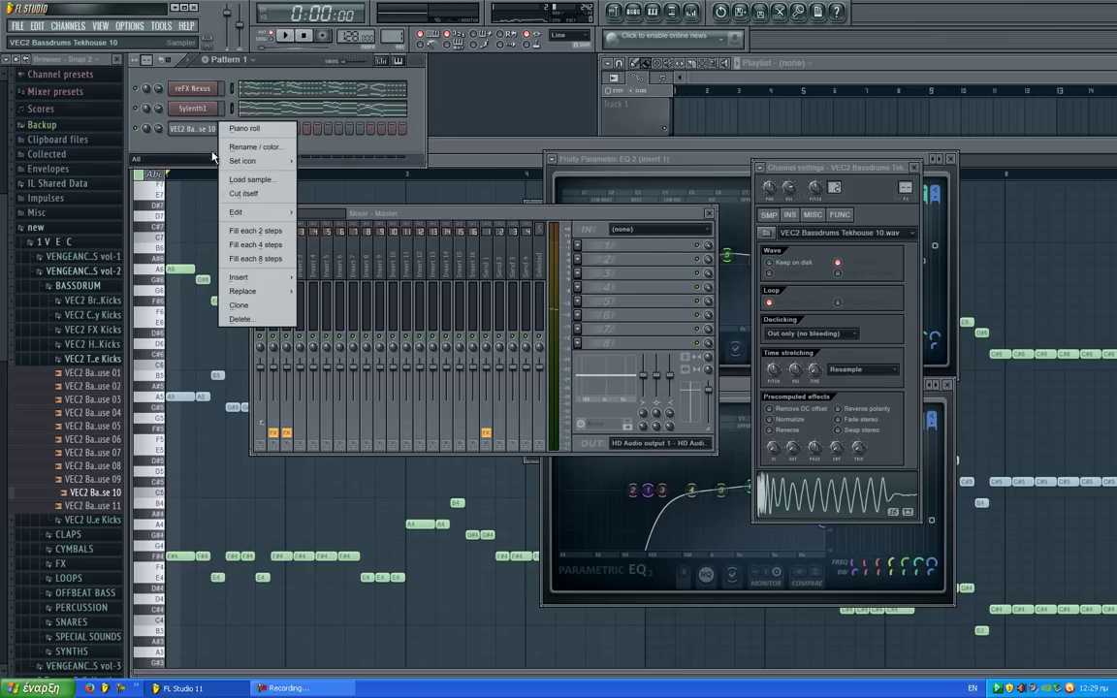
click(238, 247)
key(space)
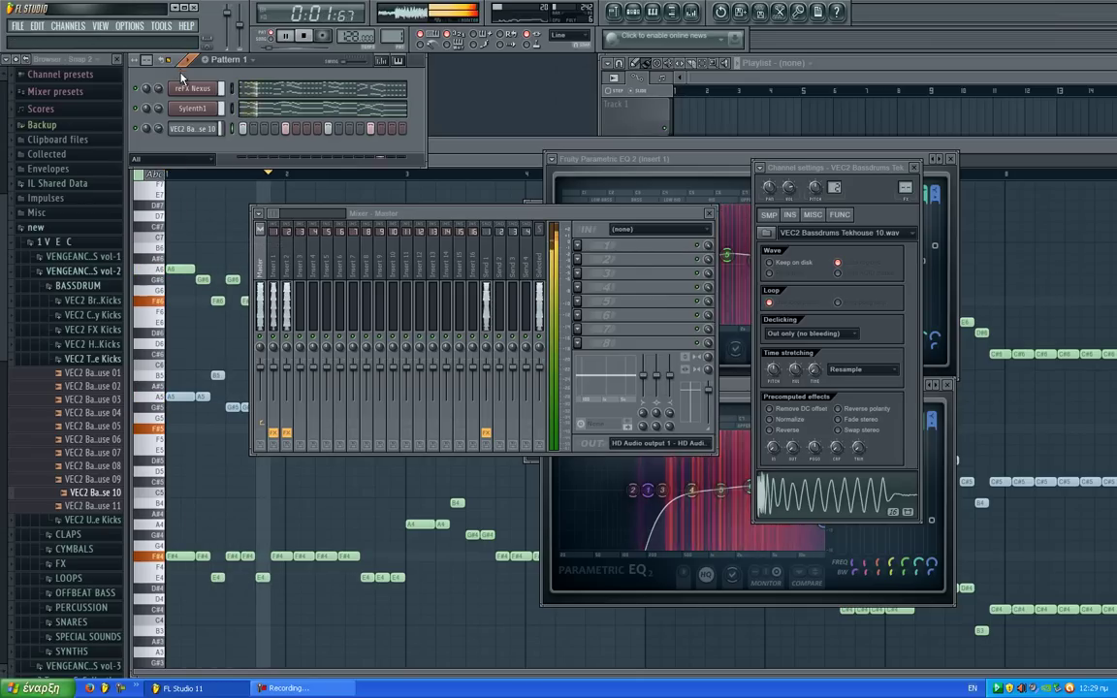
key(space)
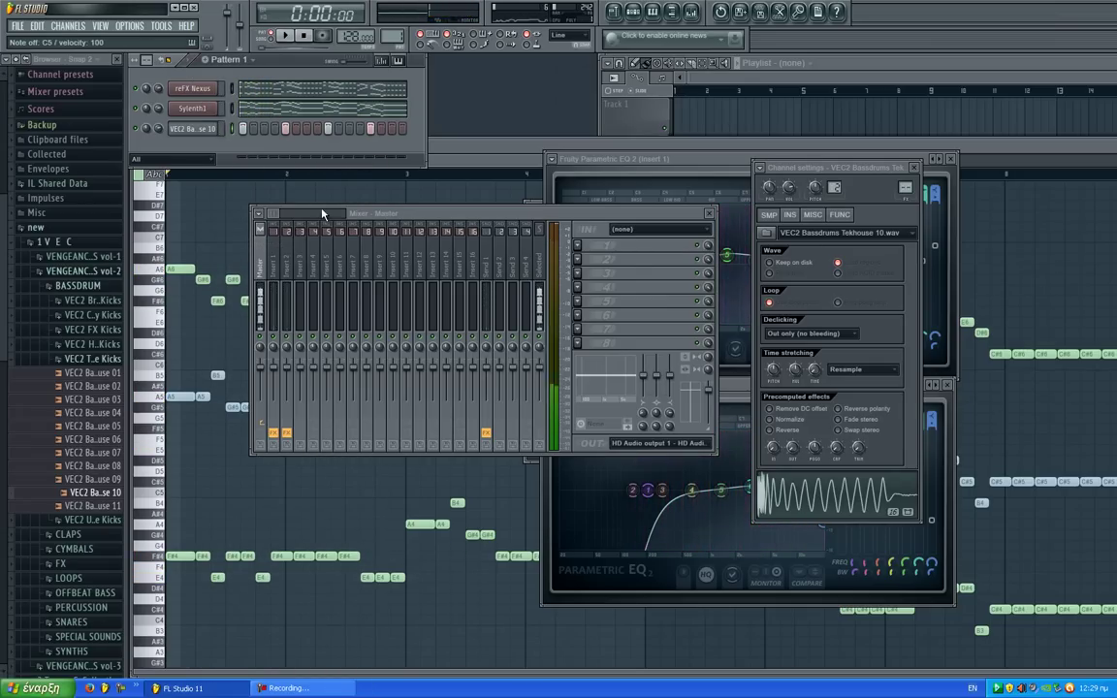
key(space)
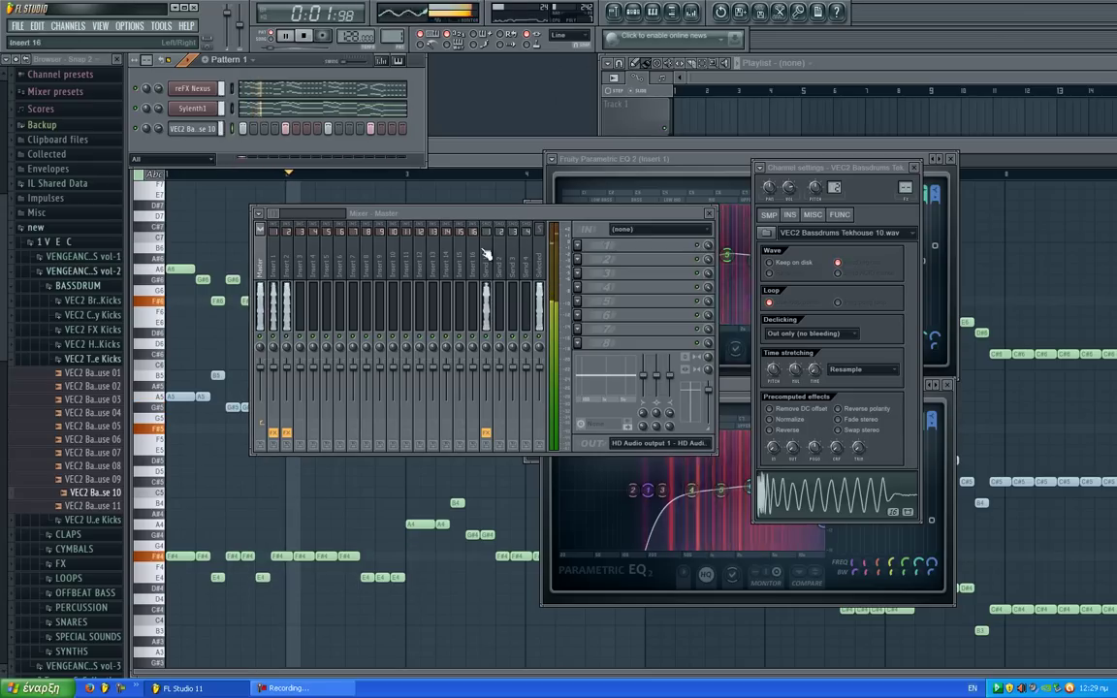
Step: Stop playback and load Soundgoodizer into the first effect slot of the Master track
drag(414, 219, 386, 220)
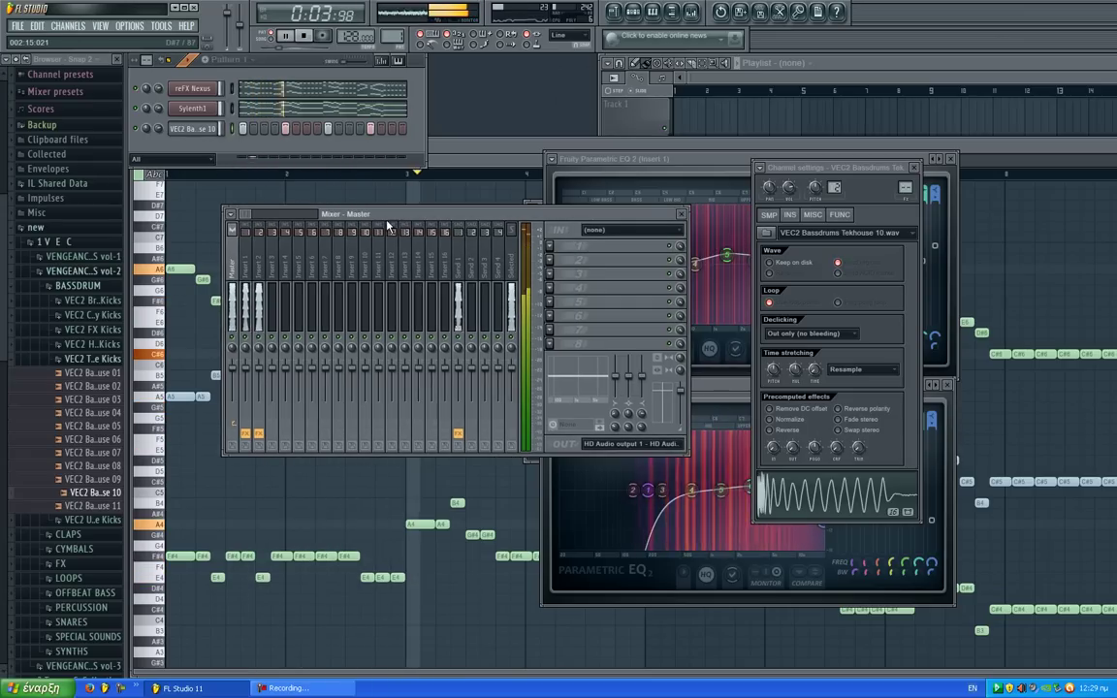
key(space)
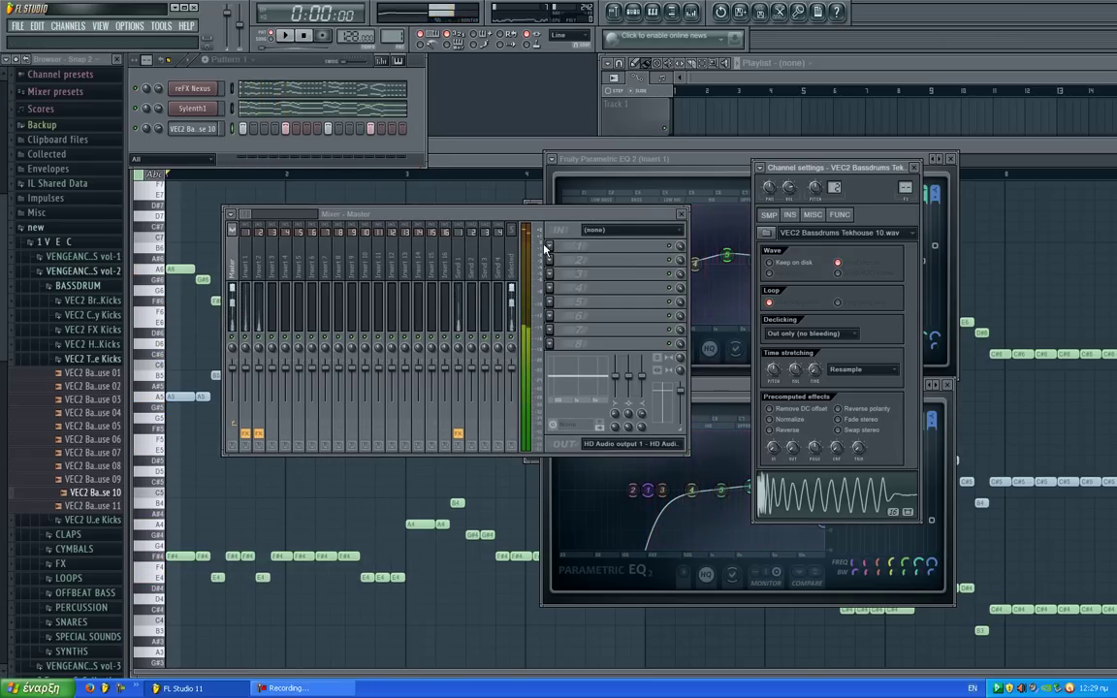
click(548, 248)
mouse_move(581, 260)
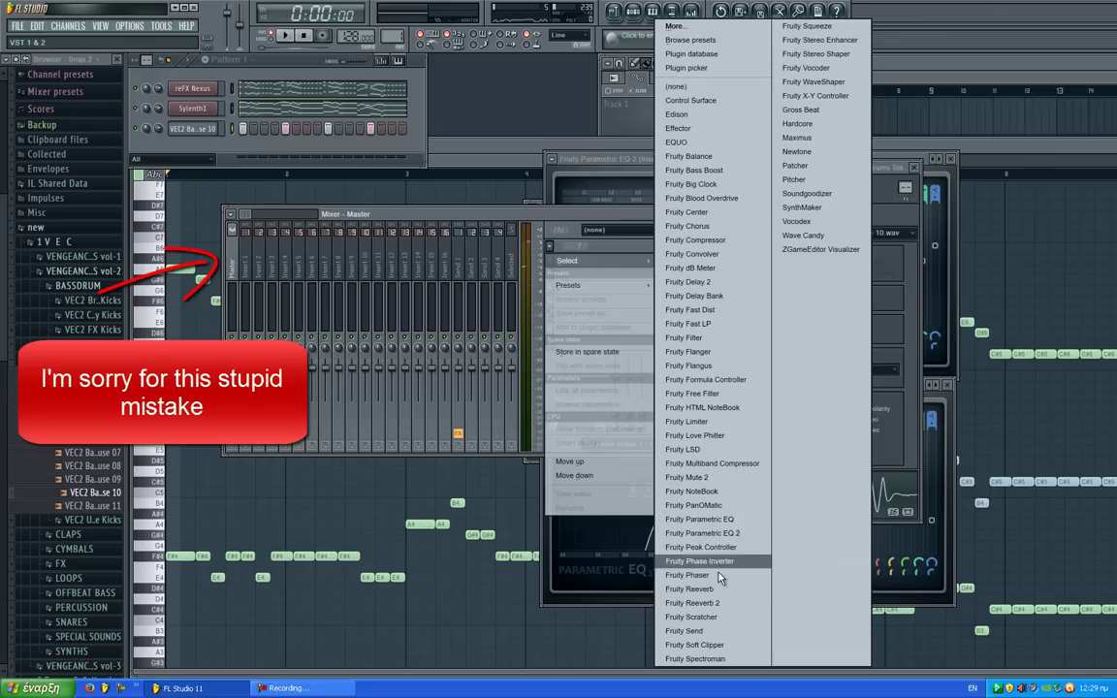
click(824, 193)
click(663, 257)
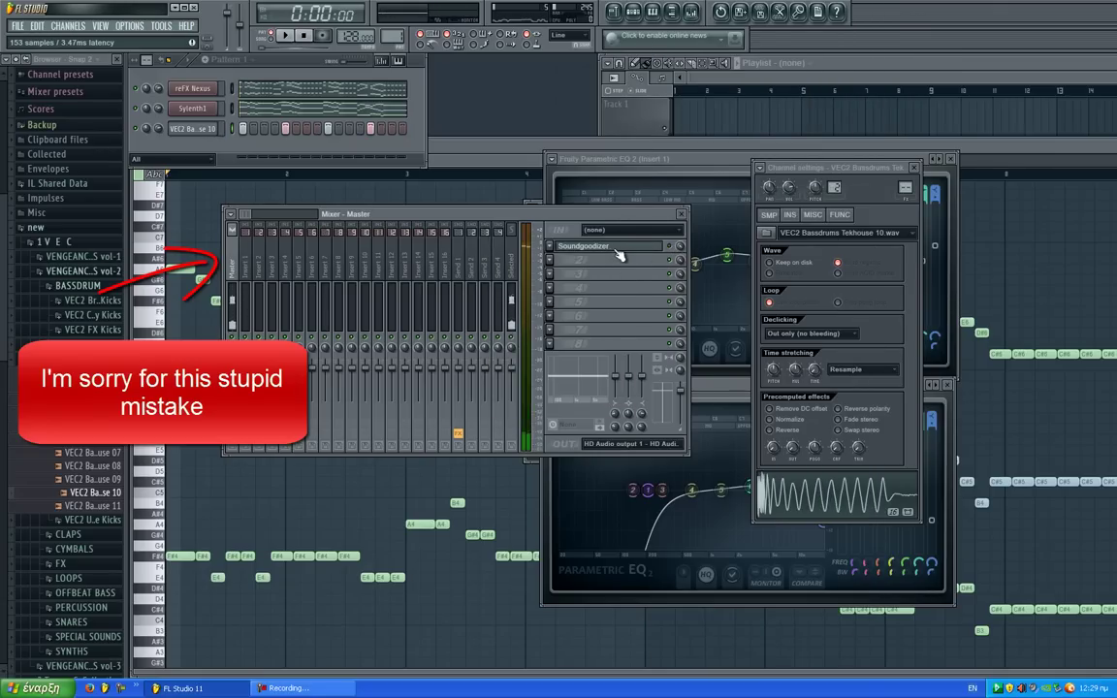
click(614, 250)
click(671, 248)
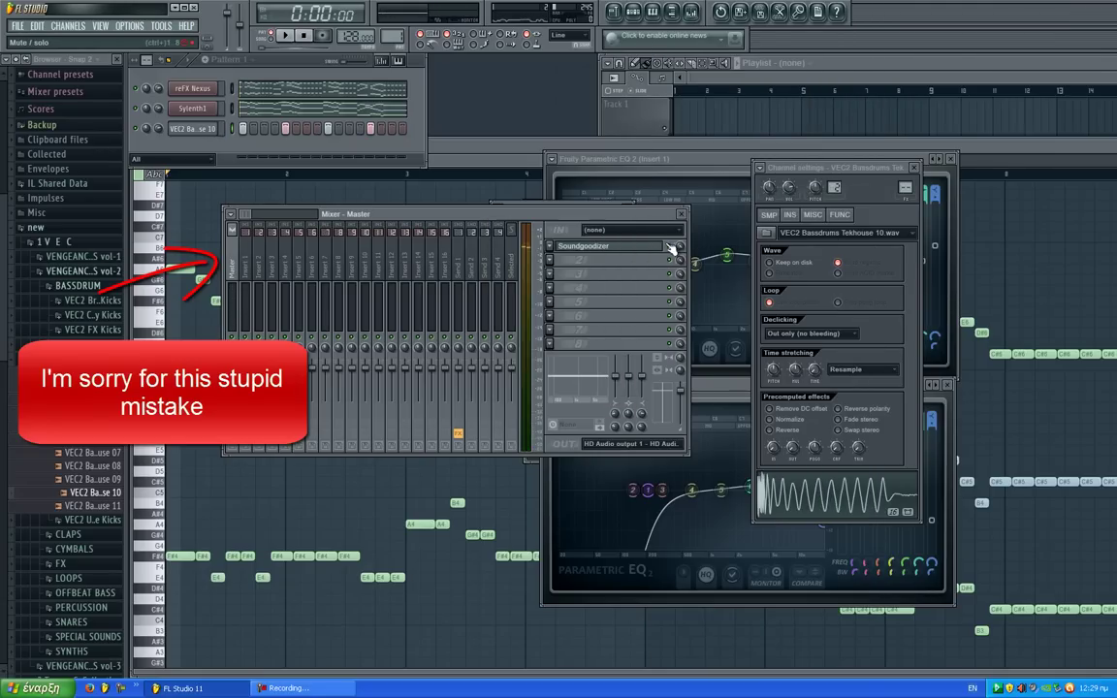
Step: Add Fruity Parametric EQ 2 to the Master, cutting the lows with band 1, dipping band 3 and rolling off the highs with band 7
click(573, 262)
click(700, 531)
key(q)
drag(294, 287, 290, 312)
key(q)
drag(235, 286, 167, 431)
key(q)
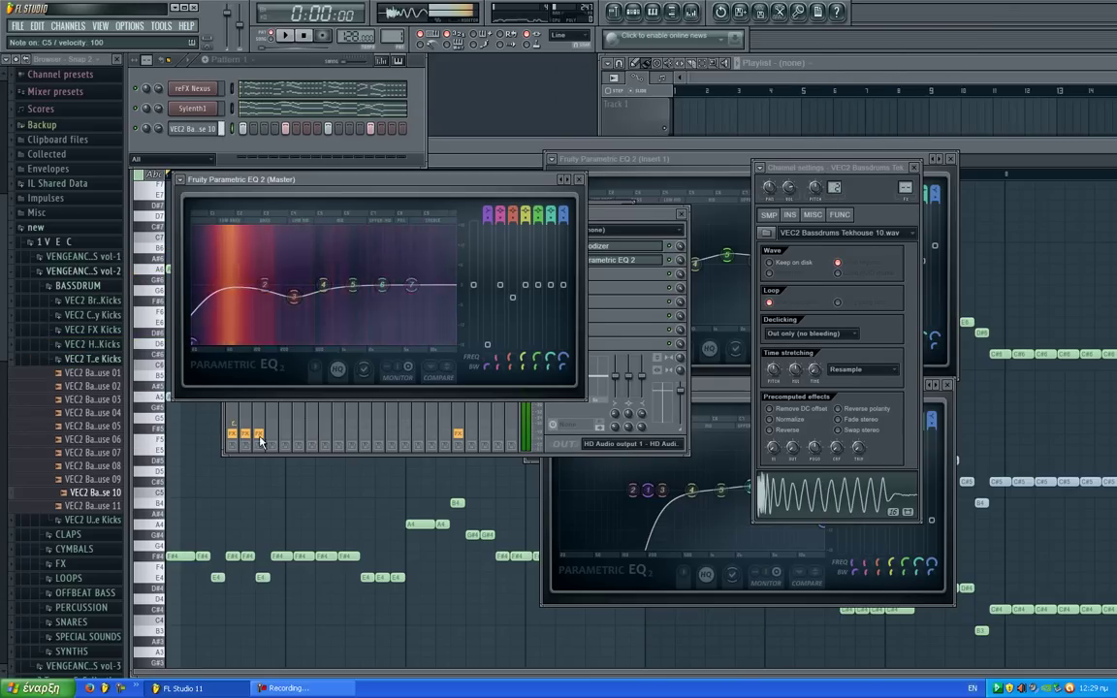
key(space)
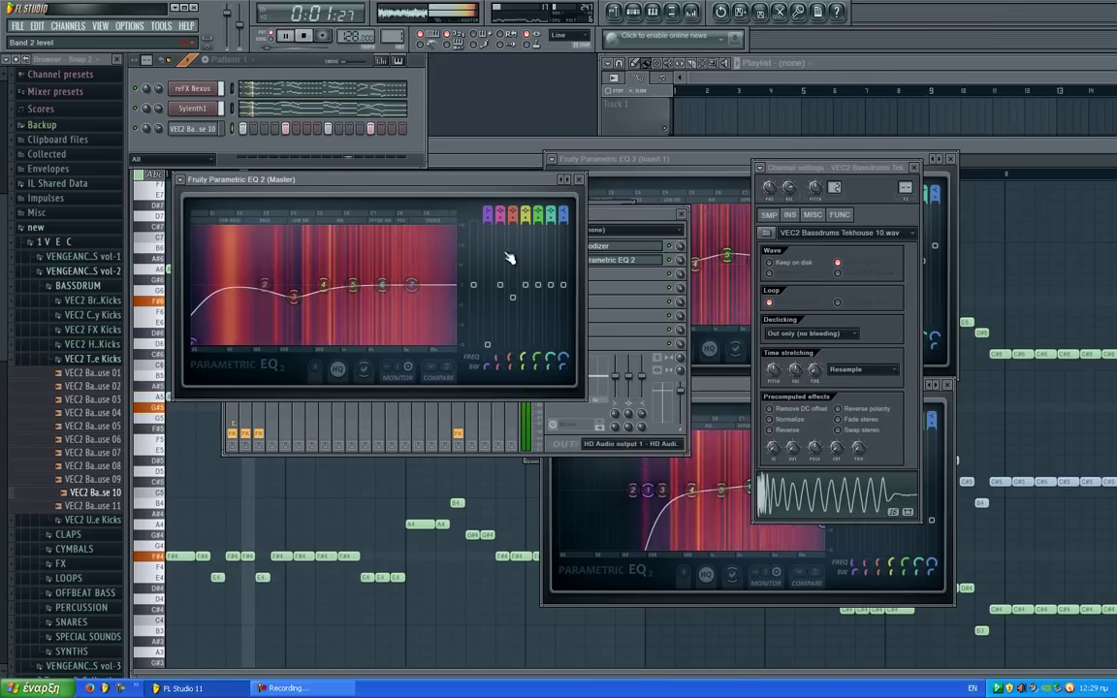
drag(417, 282, 453, 332)
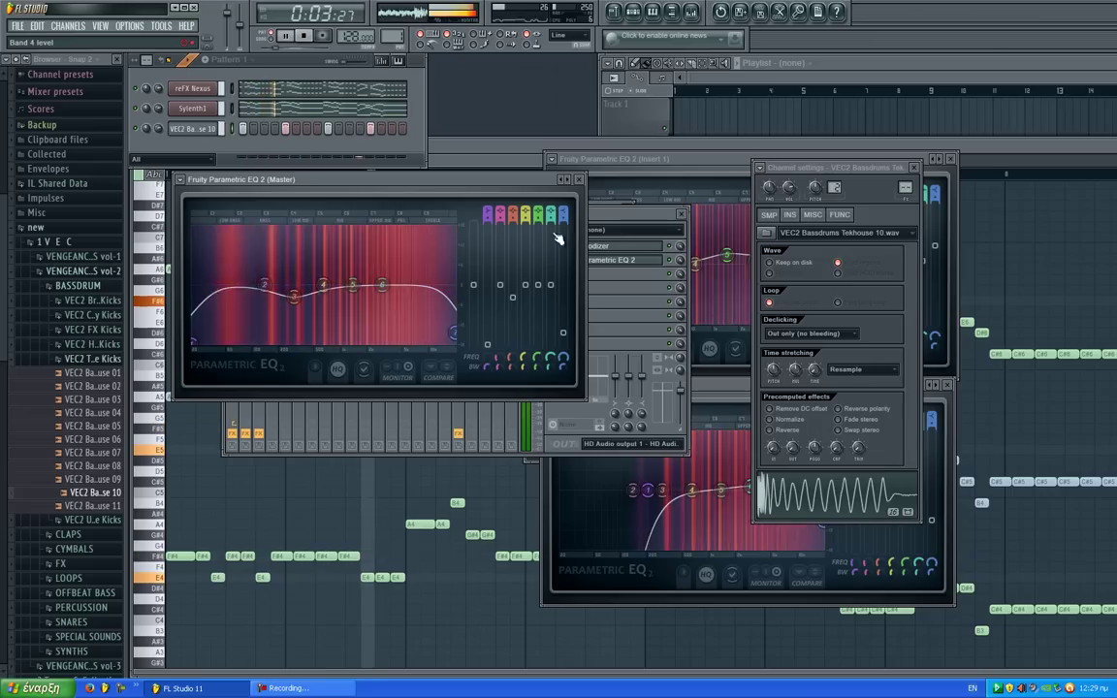
click(581, 180)
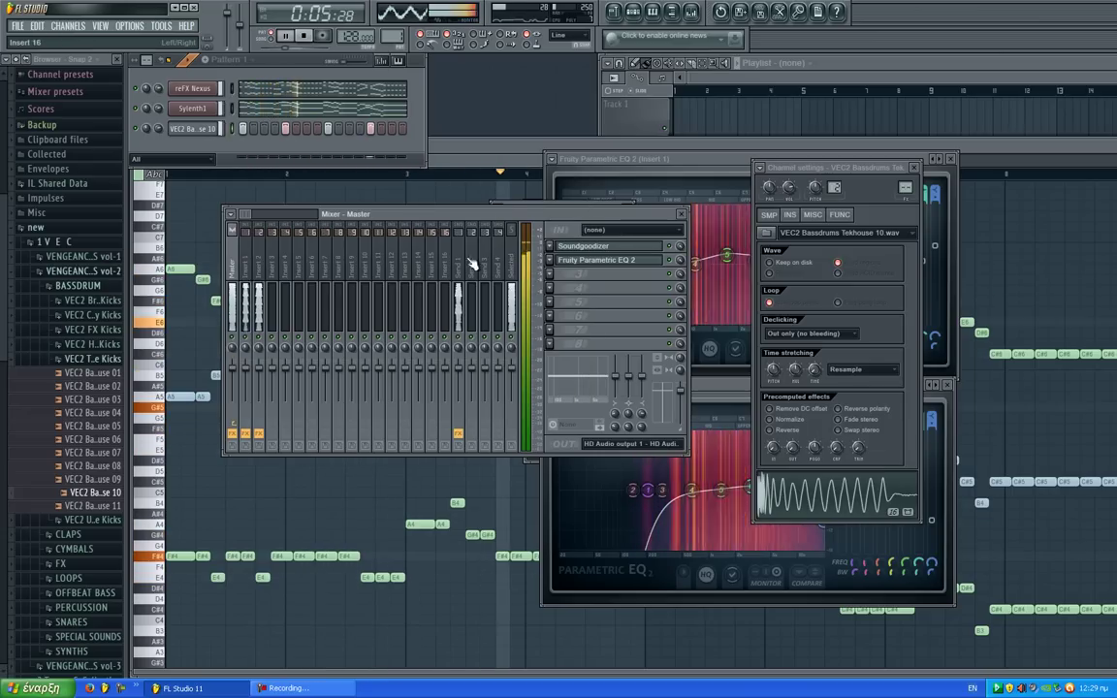
Step: Stop playback and route the VEC2 kick channel to mixer Insert 3
key(space)
click(199, 130)
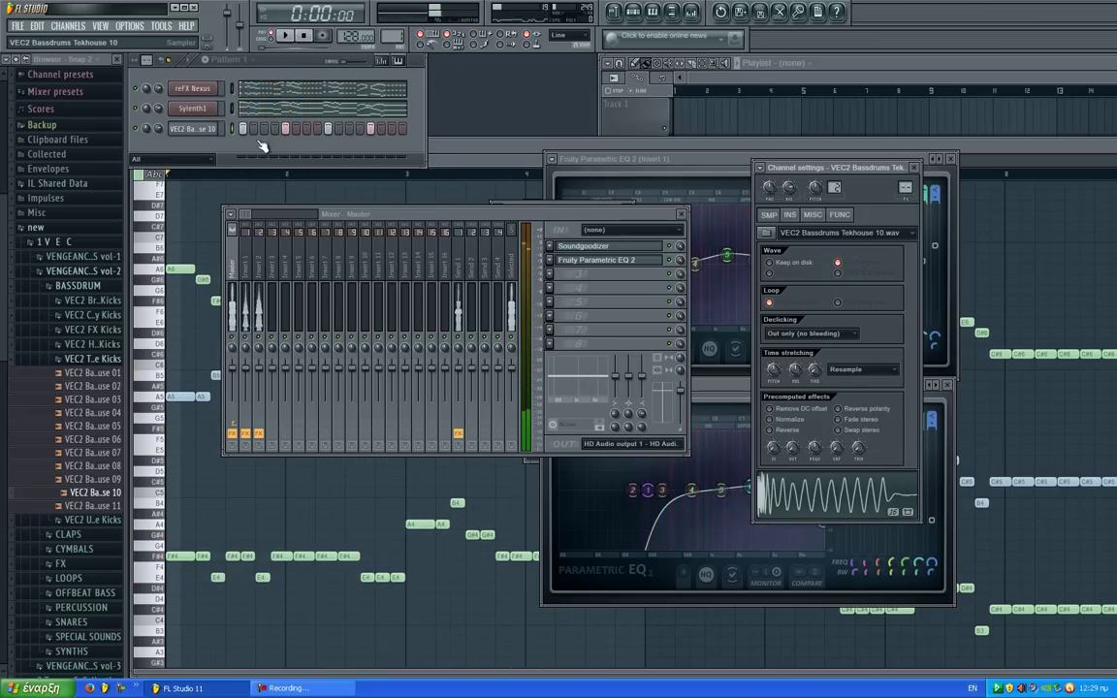
double_click(904, 188)
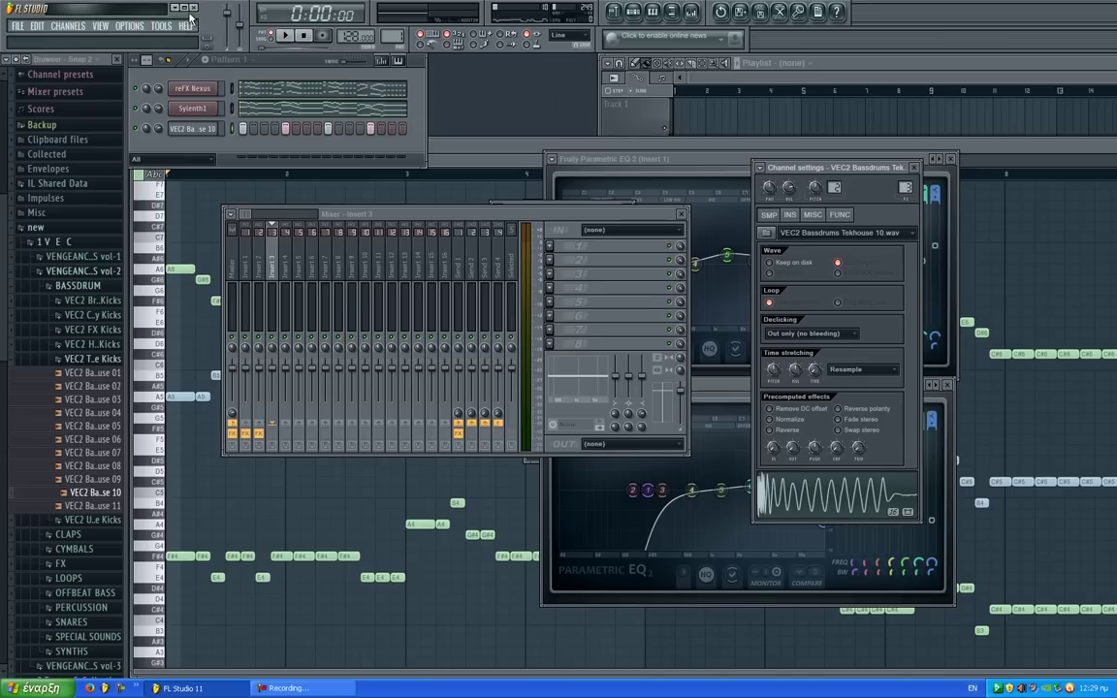
Step: Add a second reFX Nexus channel and hide the browser
click(69, 27)
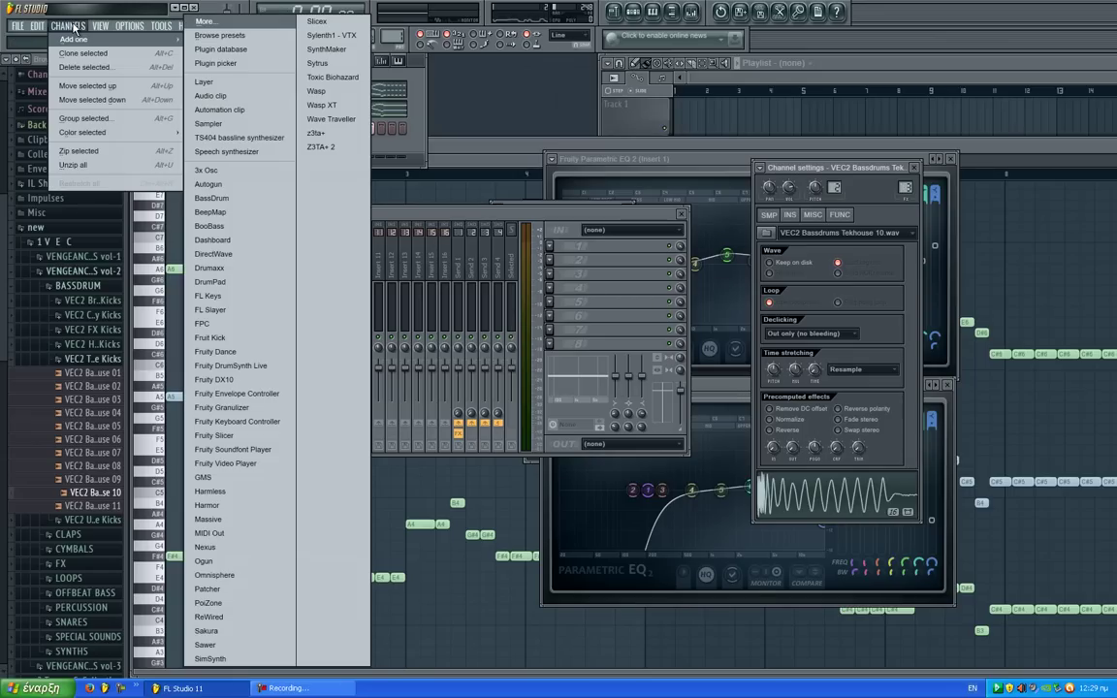
key(n)
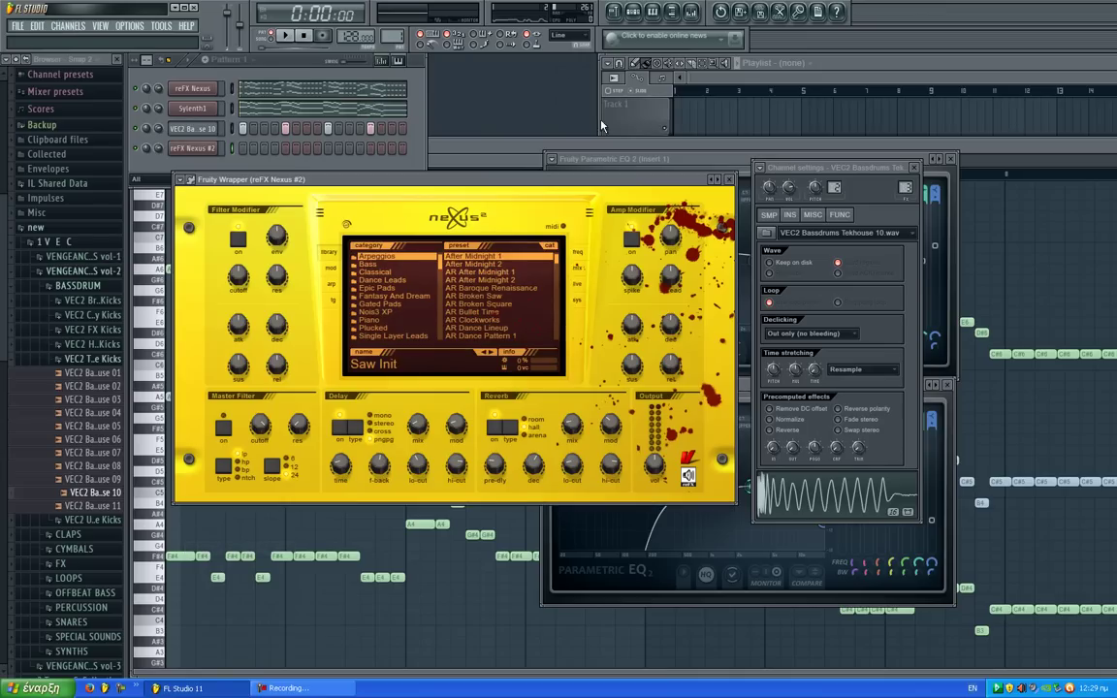
click(673, 12)
Step: Audition presets in the second Nexus's Bass category and load BA BigBad
click(239, 264)
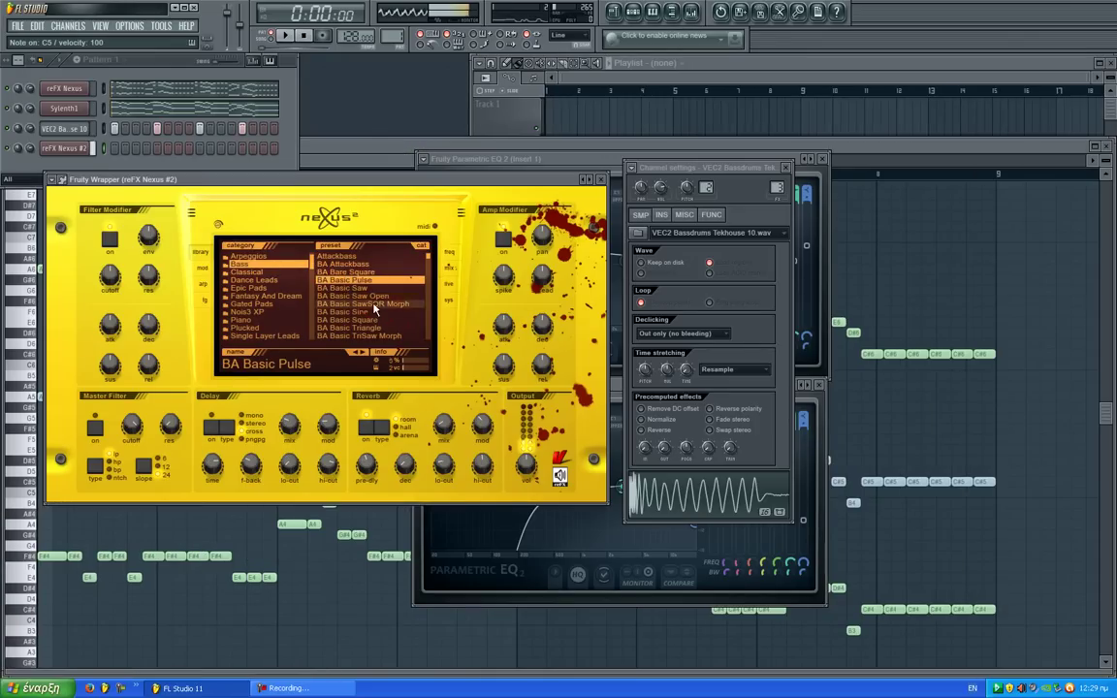
click(343, 290)
click(344, 304)
click(351, 321)
scroll(351, 322, down, 4)
click(355, 305)
click(355, 312)
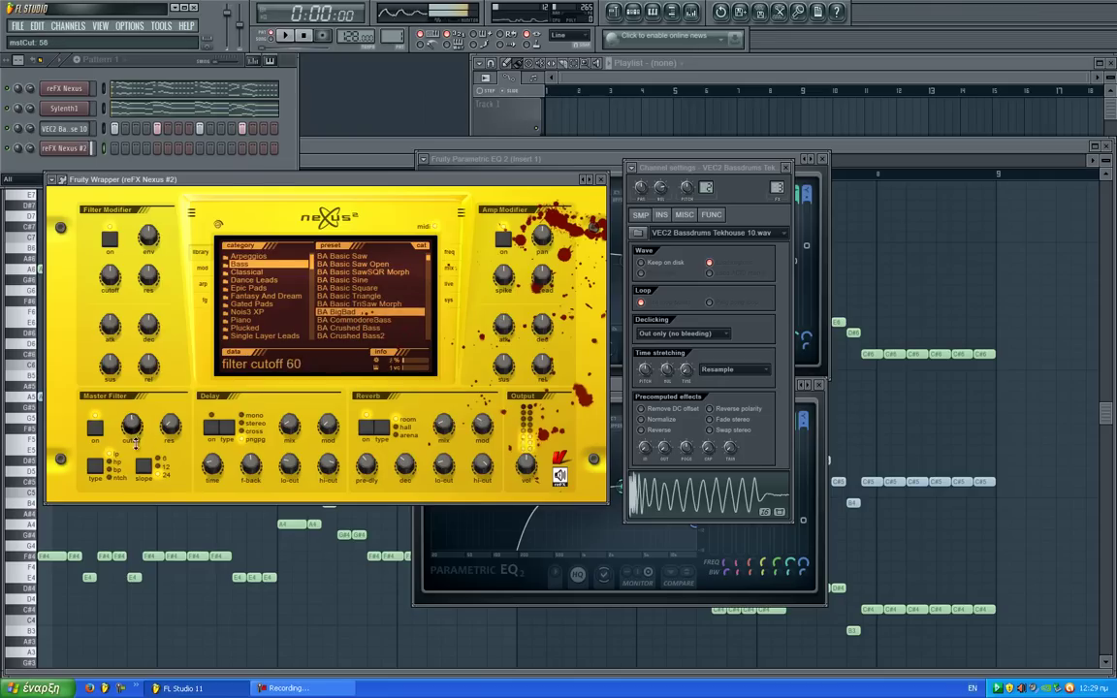
Step: Open the second Nexus channel's piano roll and place the first three F#4 bass notes in bar 1, checking them with playback
right_click(85, 148)
click(108, 158)
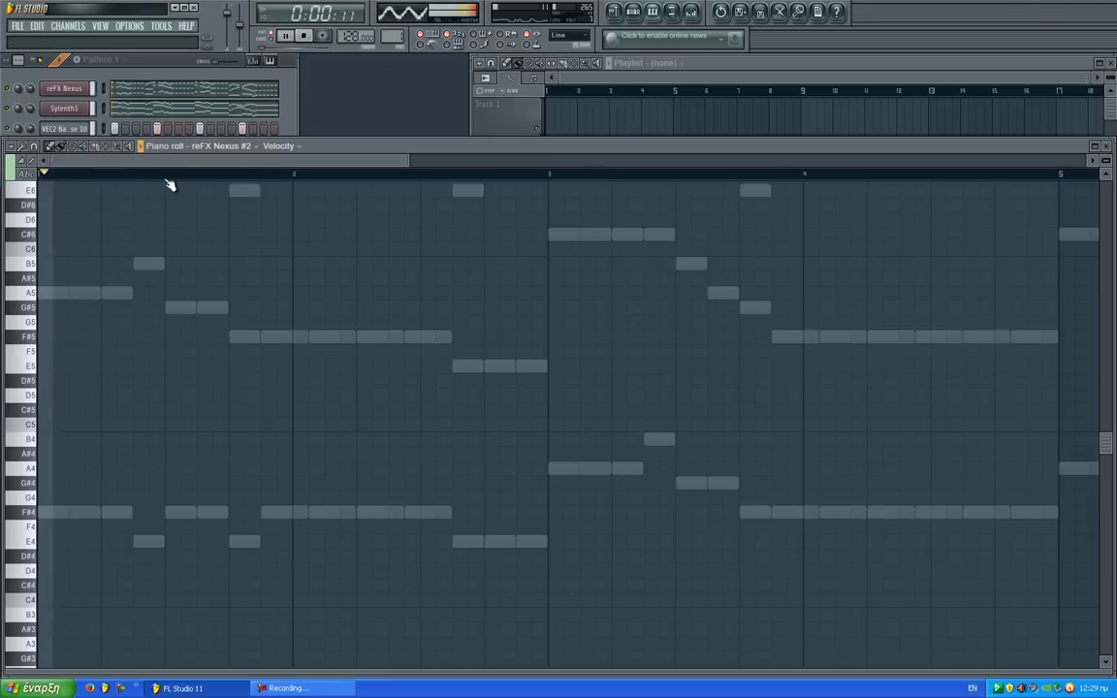
scroll(107, 281, up, 3)
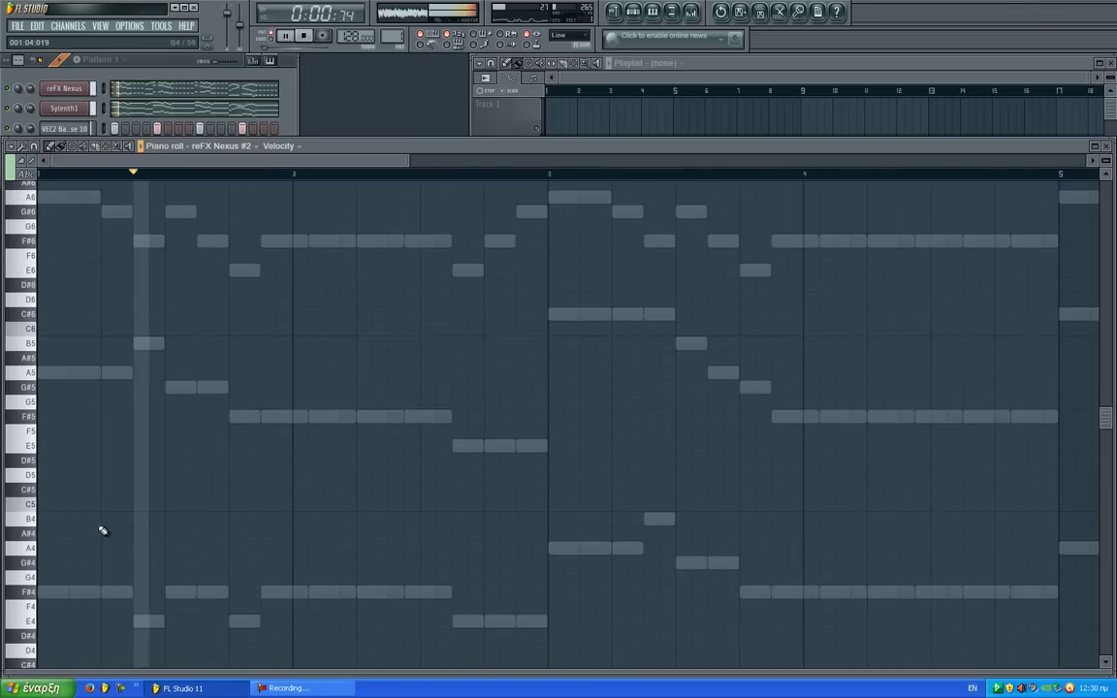
scroll(104, 437, down, 3)
key(space)
mouse_move(89, 514)
mouse_down()
mouse_move(74, 513)
mouse_move(151, 511)
mouse_up()
key(space)
key(space)
key(space)
key(space)
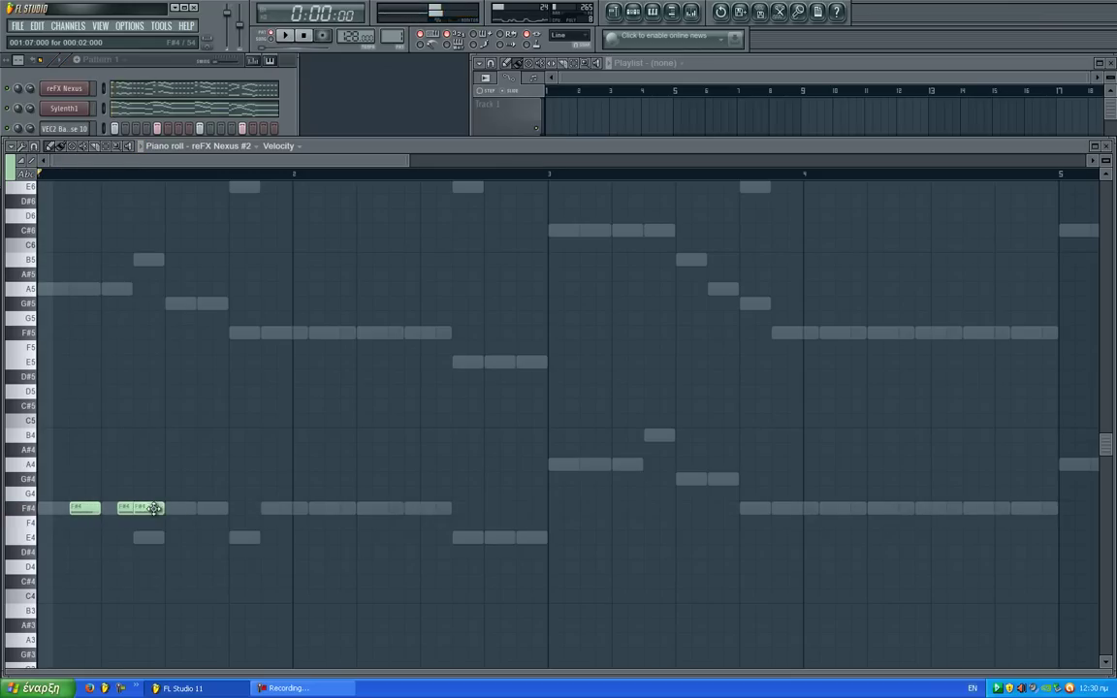
Step: Shorten the third F#4 note, then add another short F#4 and a longer one ending at bar 2
click(153, 509)
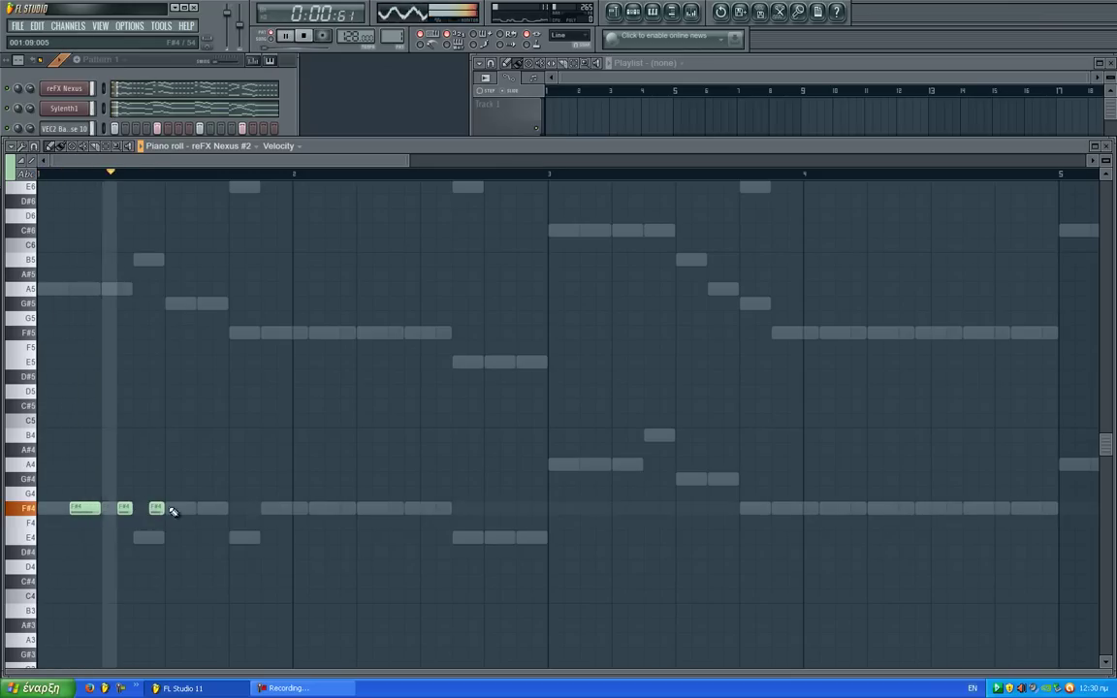
click(204, 509)
click(251, 508)
drag(252, 508, 291, 508)
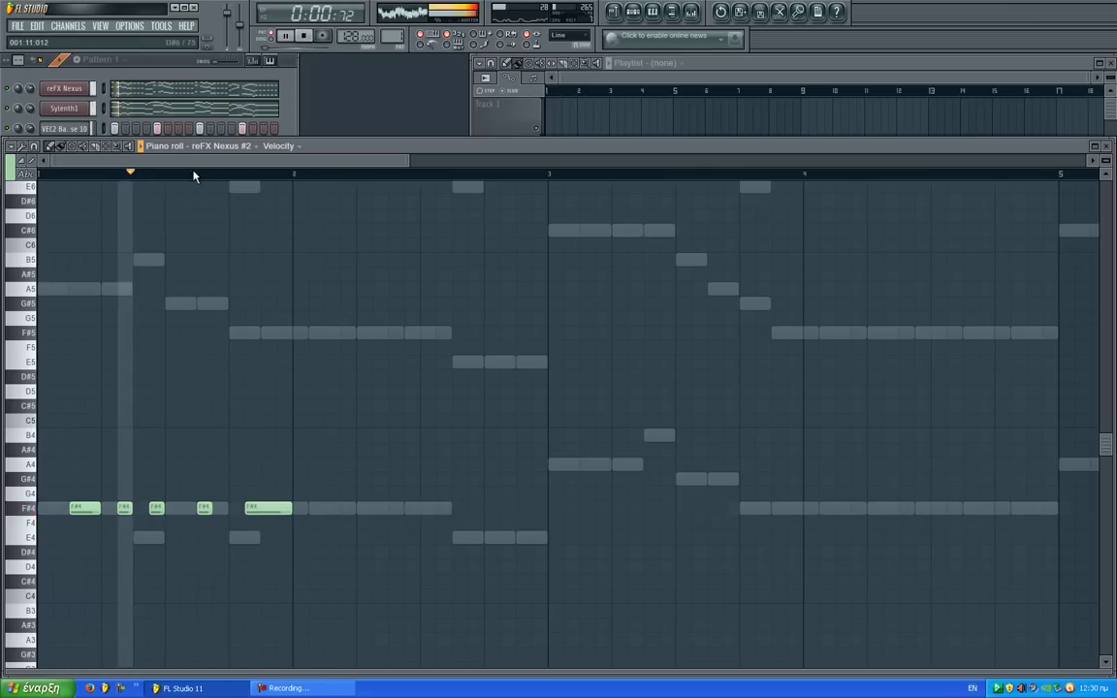
Step: With the two melody synths muted, replace the last two F#4 bass notes with one long note ending at bar 2
click(18, 105)
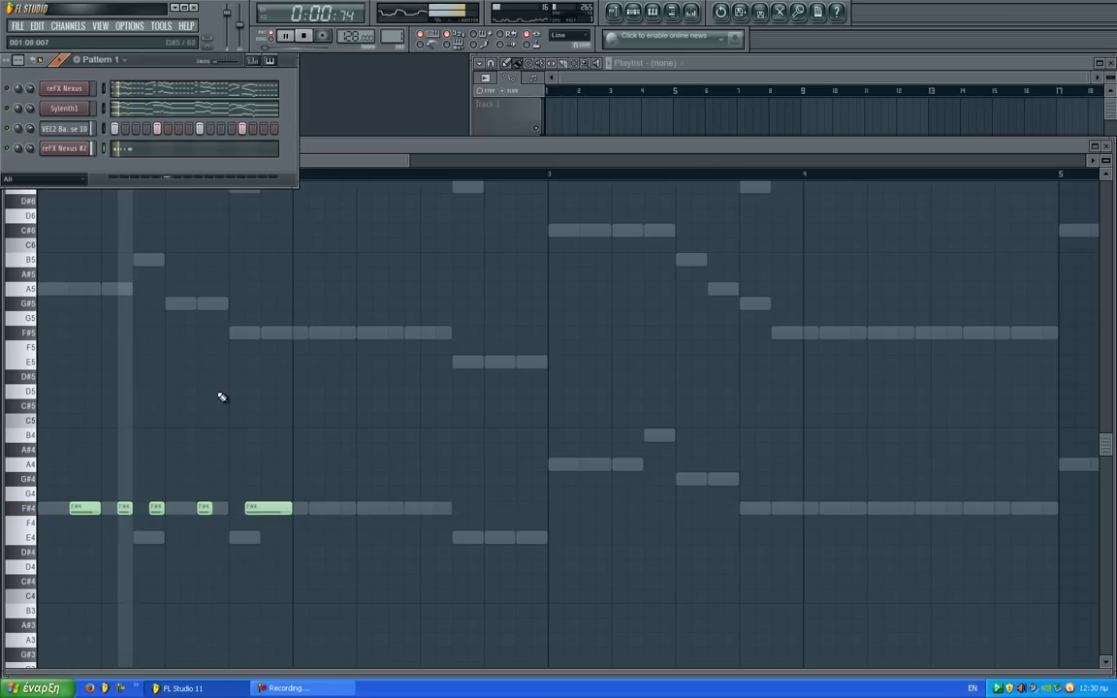
key(space)
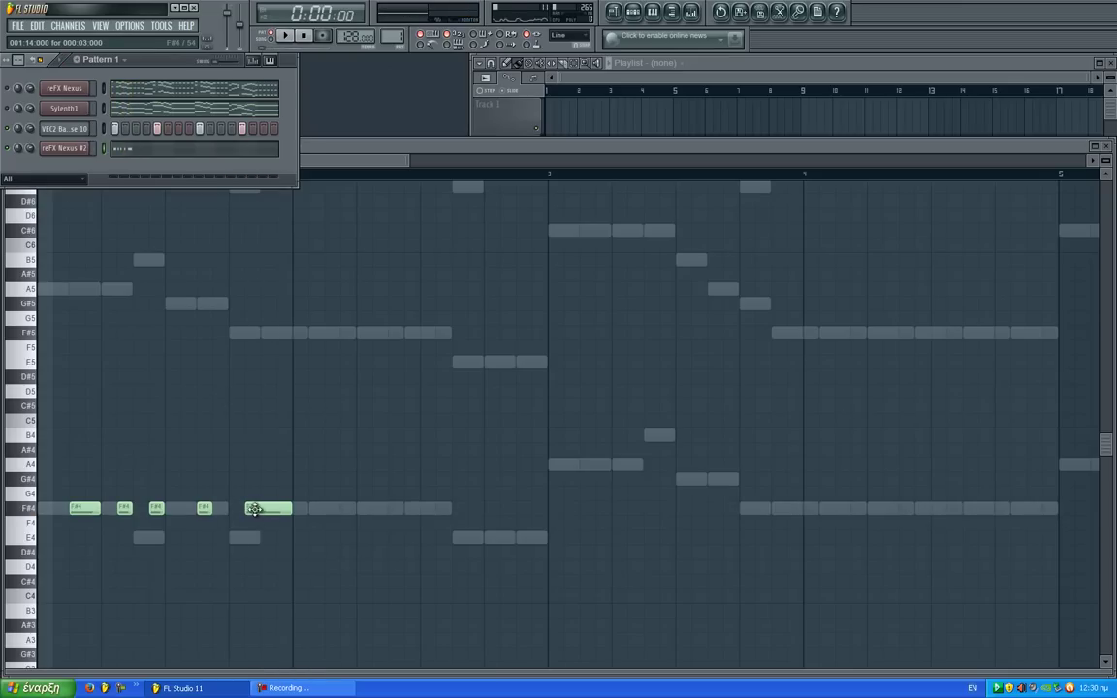
right_click(254, 509)
key(space)
drag(210, 508, 292, 508)
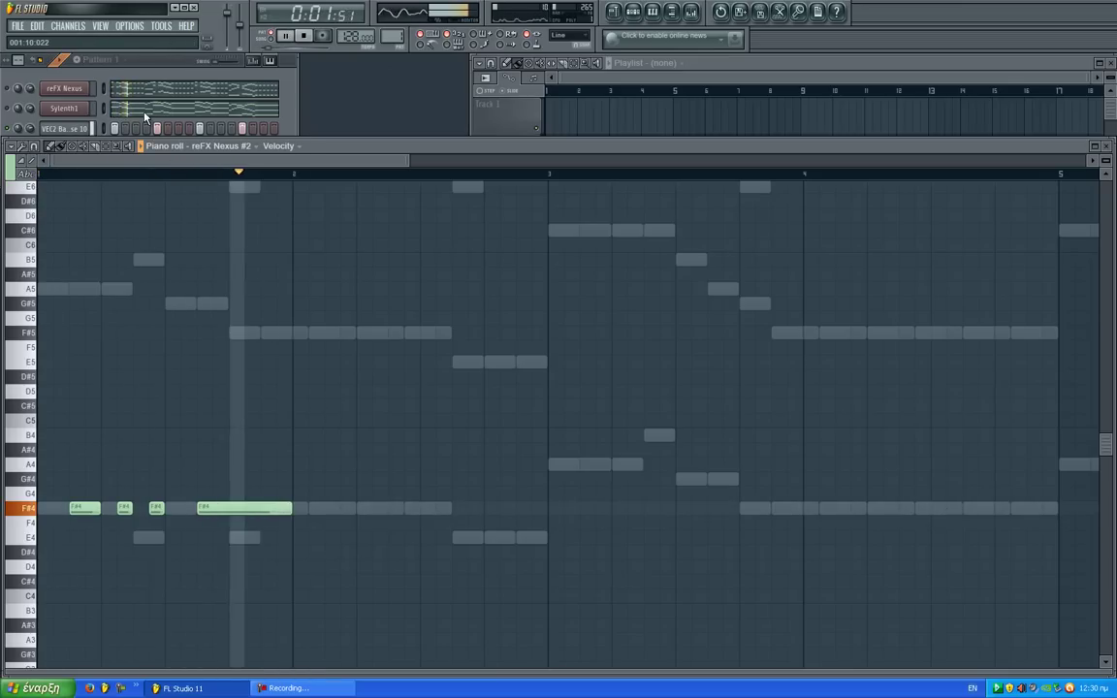
click(137, 75)
key(space)
click(71, 151)
click(71, 151)
click(71, 151)
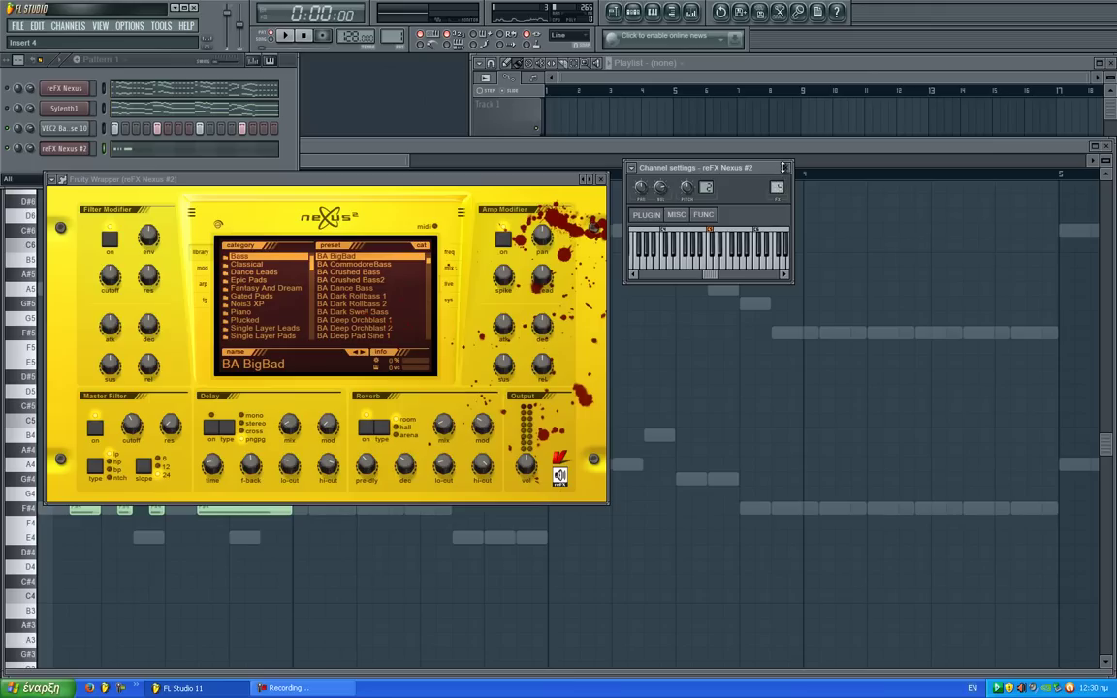
Step: Copy the Fruity Love Philter preset from Send 1 onto Insert 4 and play the bass
click(690, 13)
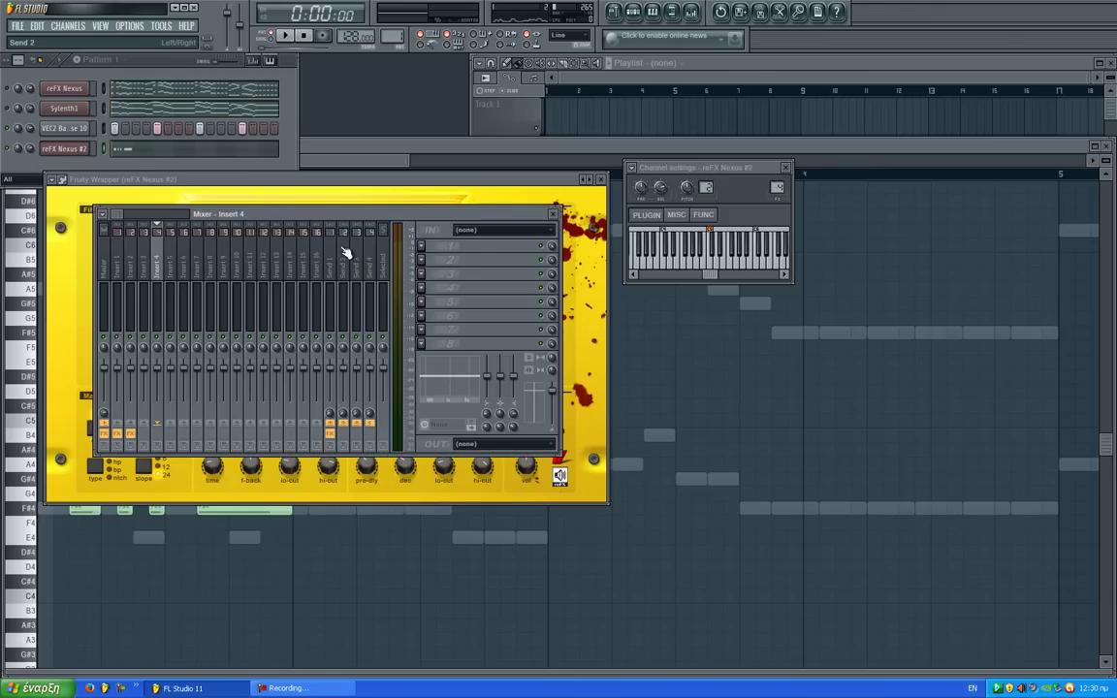
click(421, 245)
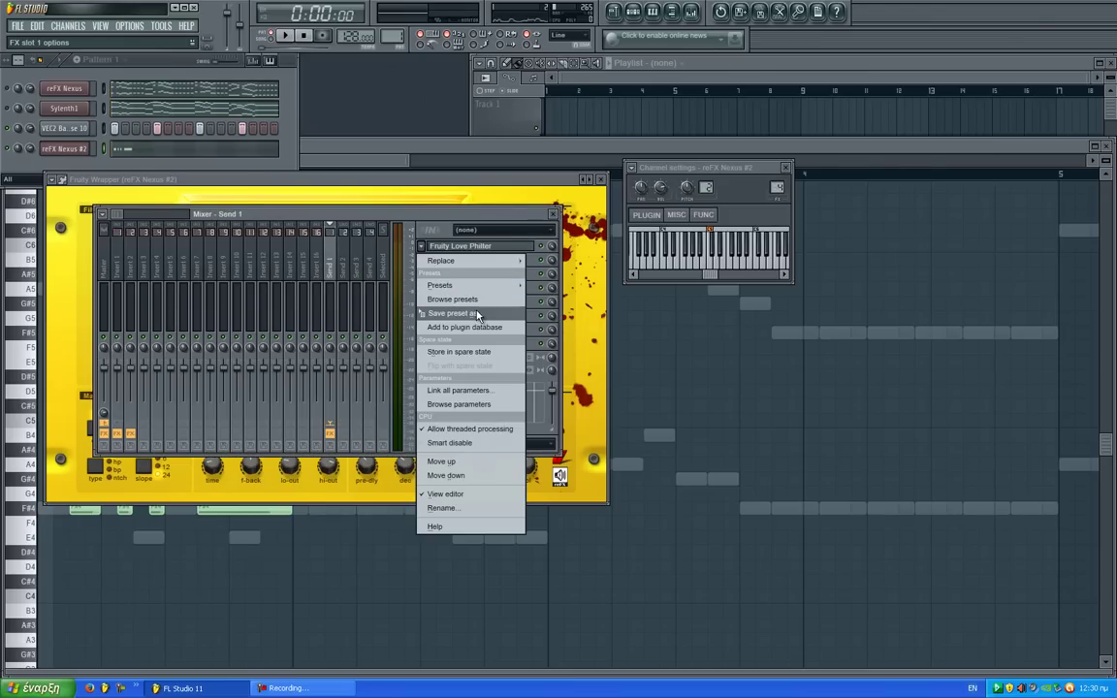
drag(477, 315, 286, 282)
drag(158, 245, 158, 250)
key(space)
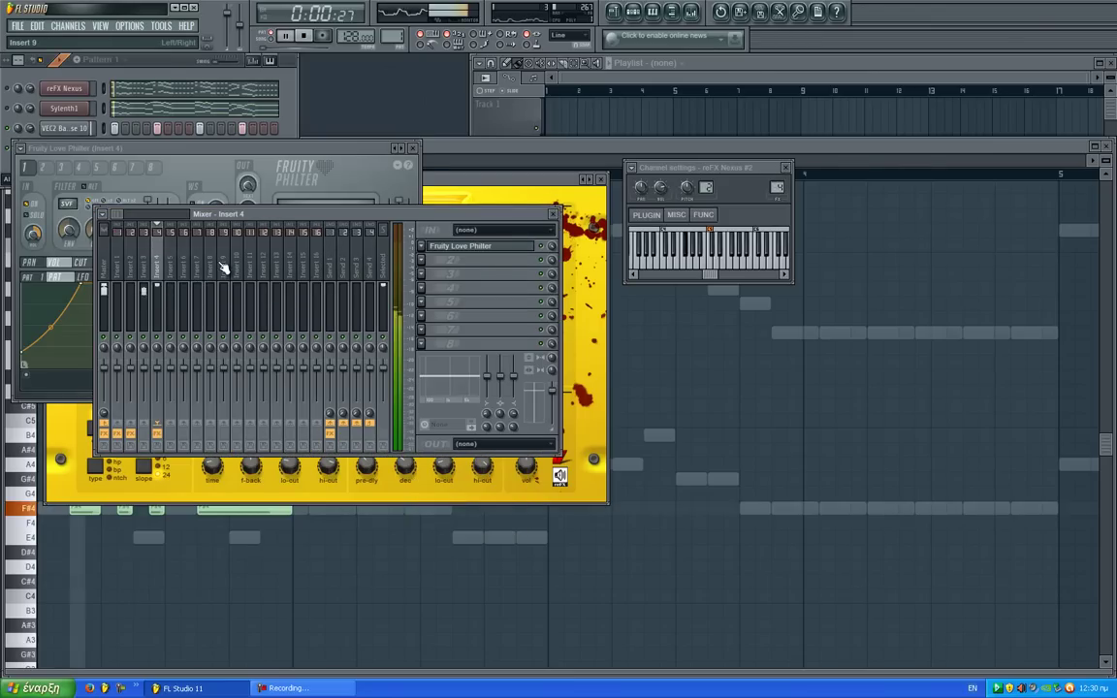
Step: Slightly straighten the rising part of the volume envelope in Insert 4's Fruity Love Philter while auditioning the bass with the kick
click(218, 165)
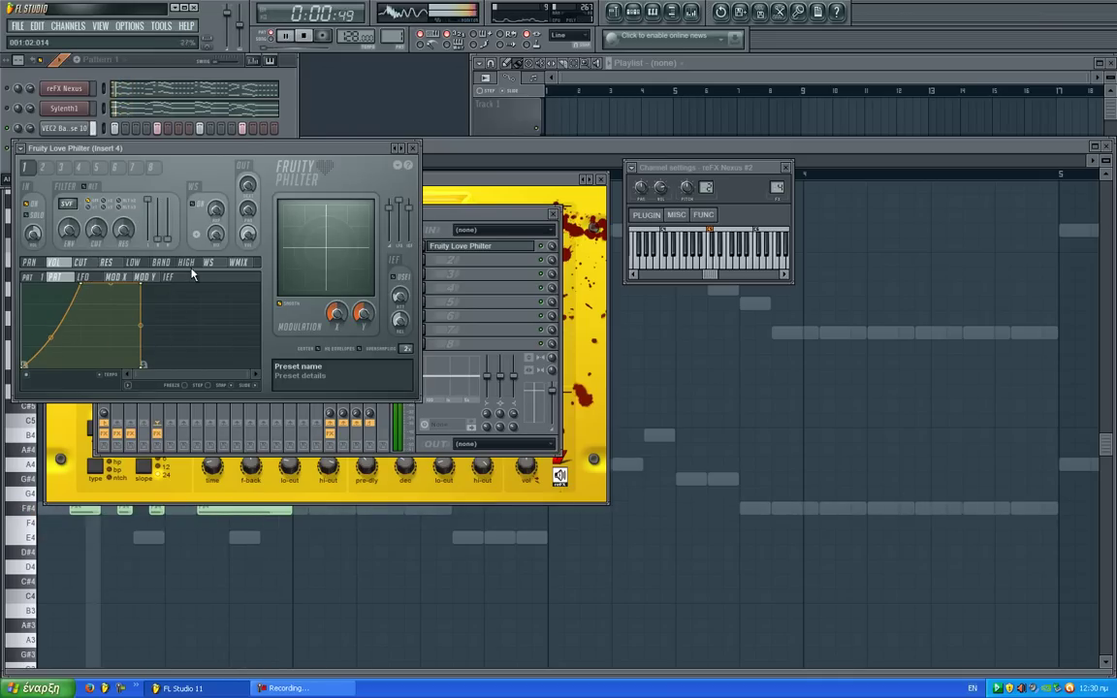
drag(237, 153, 672, 266)
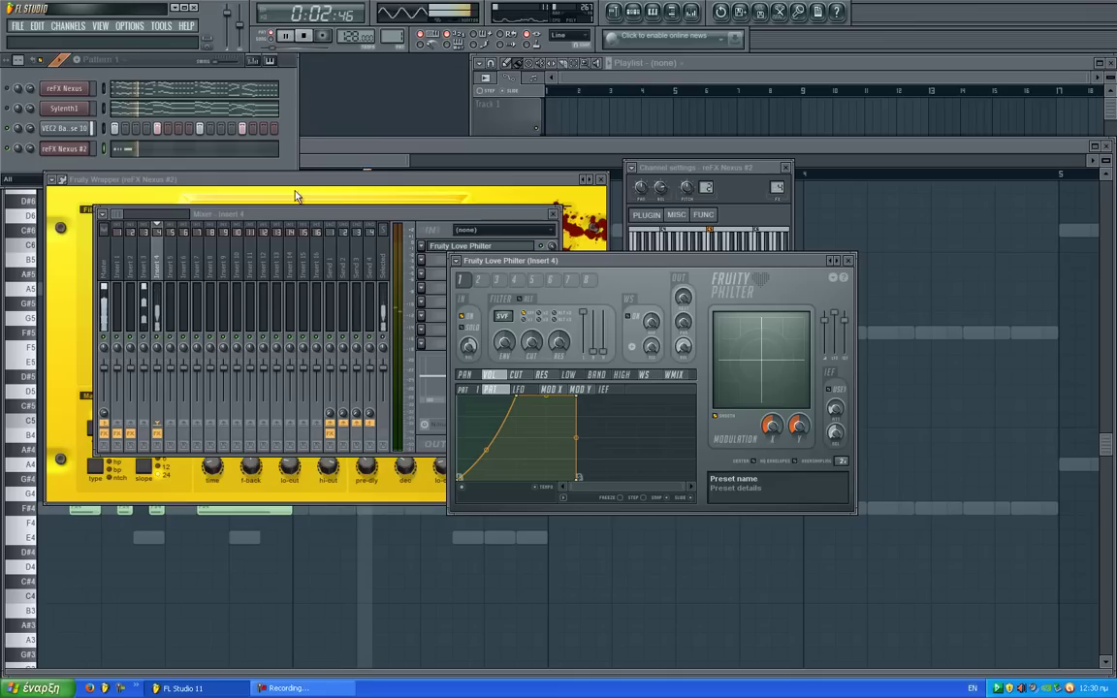
drag(558, 251, 562, 255)
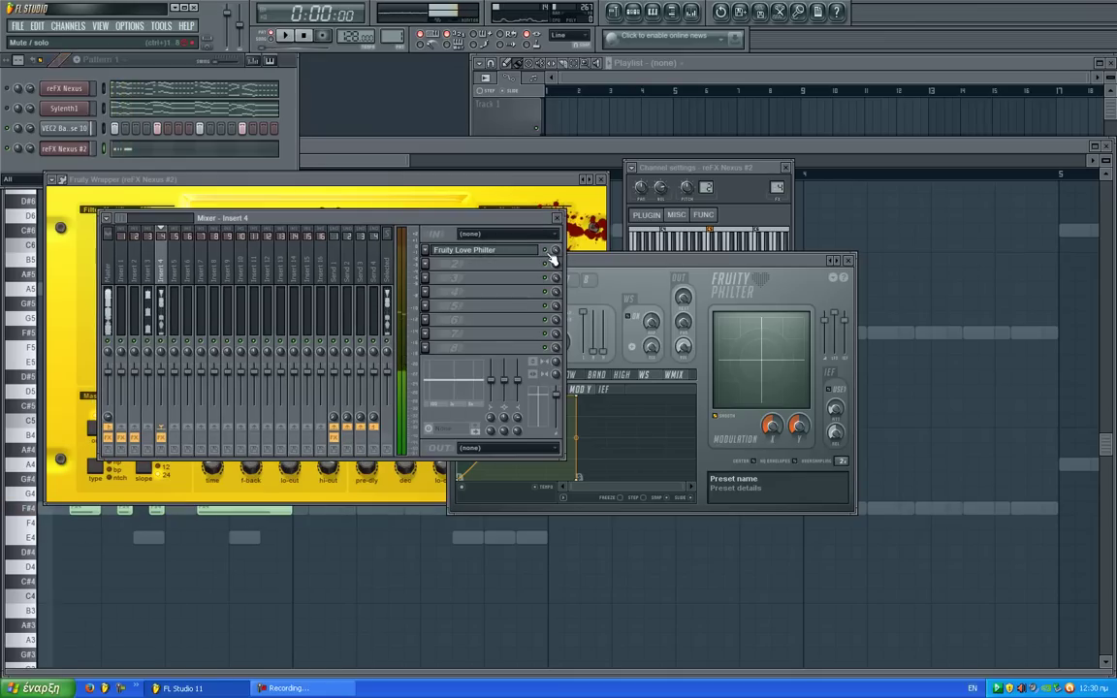
key(space)
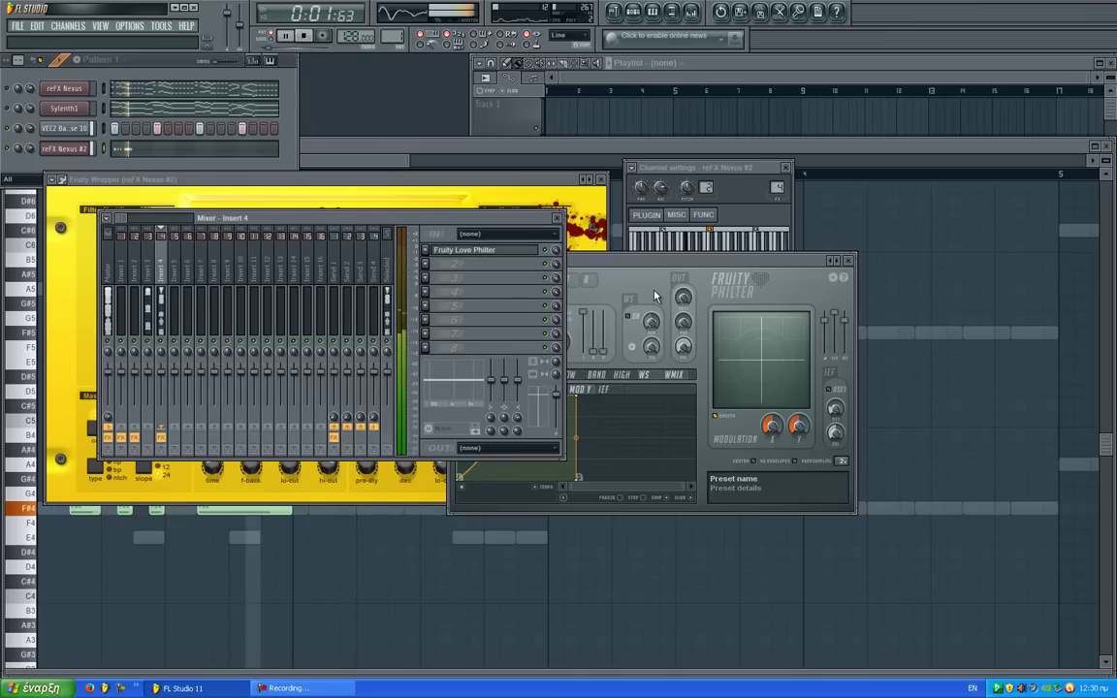
key(space)
click(622, 276)
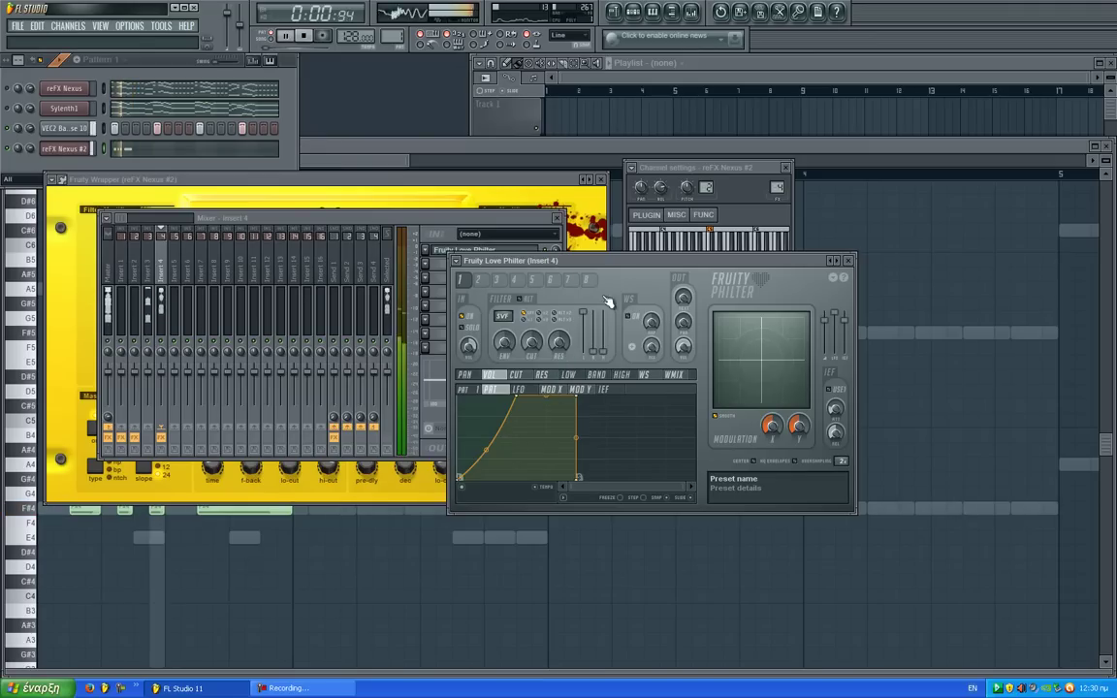
drag(485, 424, 488, 419)
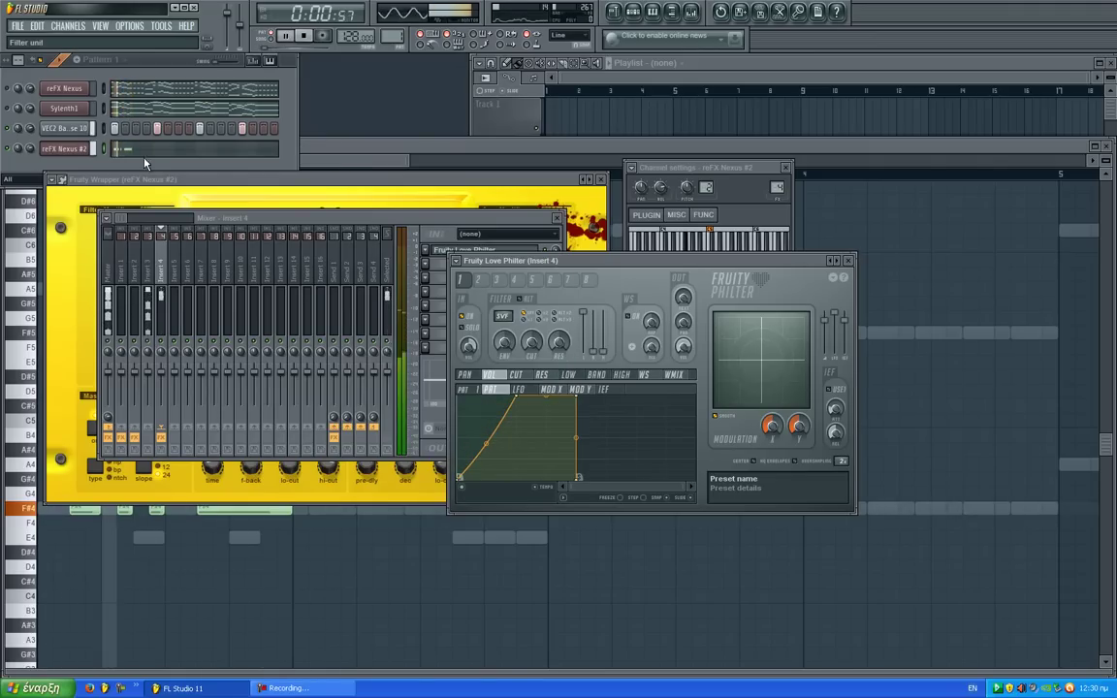
Step: Close the second Nexus's window and play the pattern with both melody synths unmuted, bringing the mixer forward
click(80, 152)
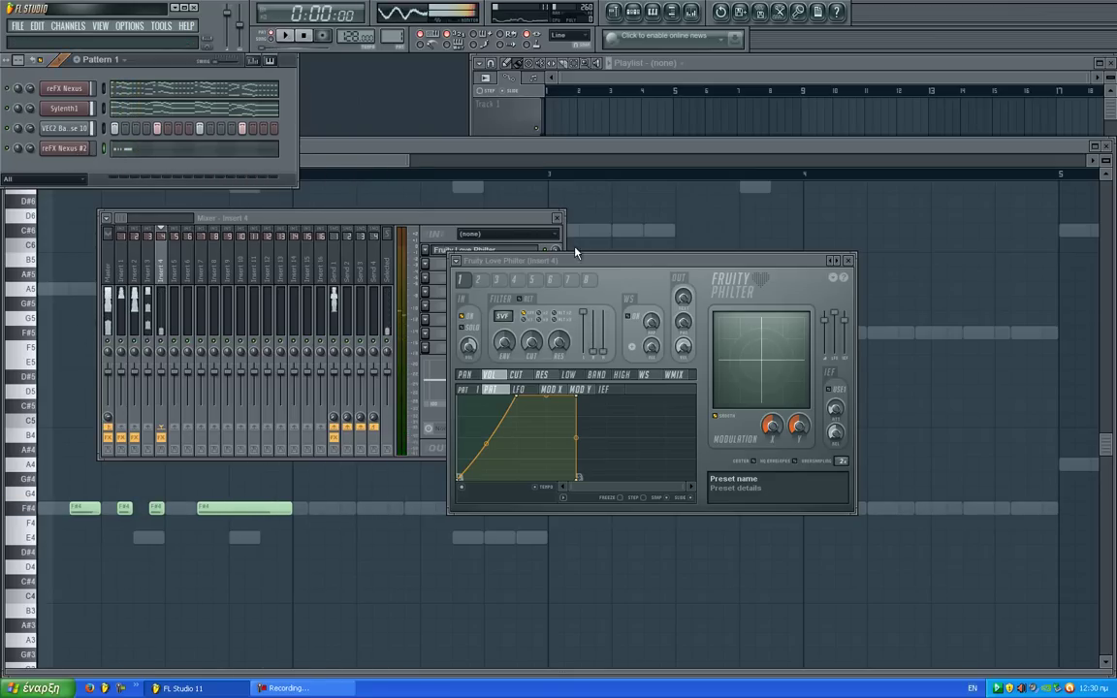
key(space)
click(518, 219)
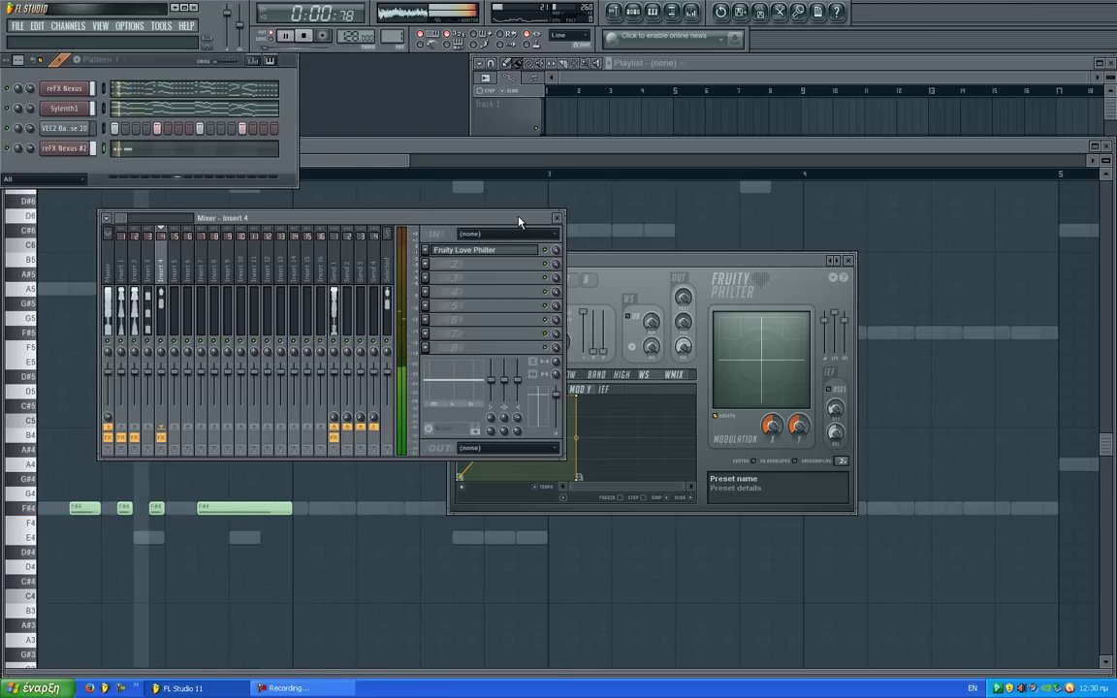
Step: Duplicate the one-bar F#4 bass rhythm into bar 2 of the second Nexus's piano roll and briefly play it
click(507, 201)
key(space)
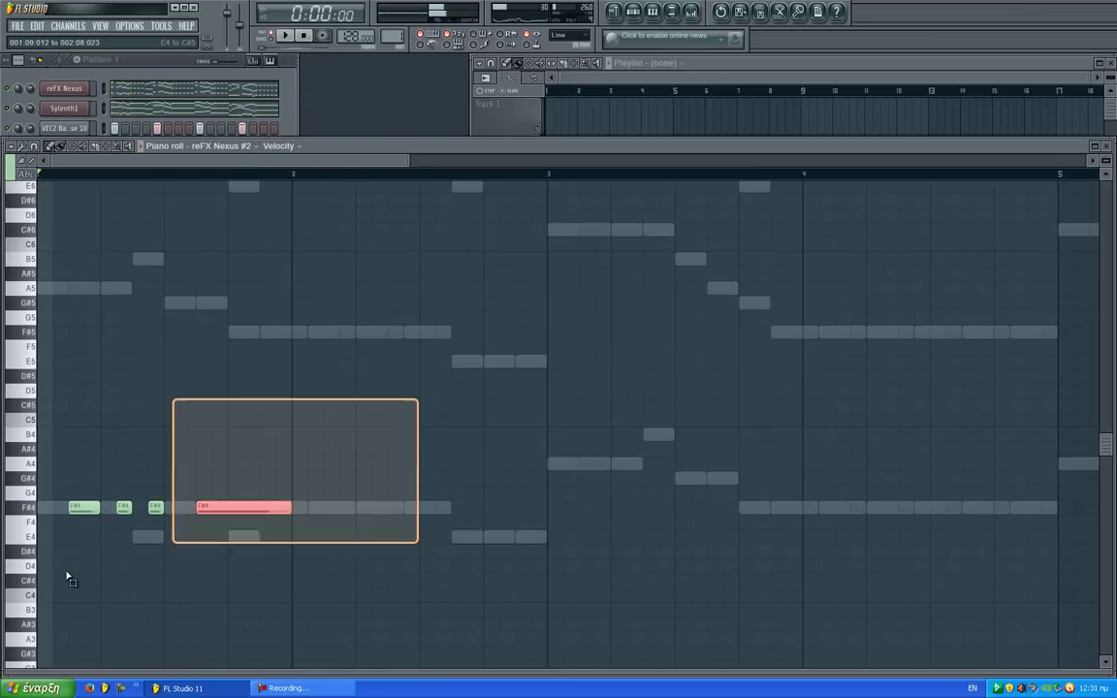
drag(499, 517, 484, 517)
key(space)
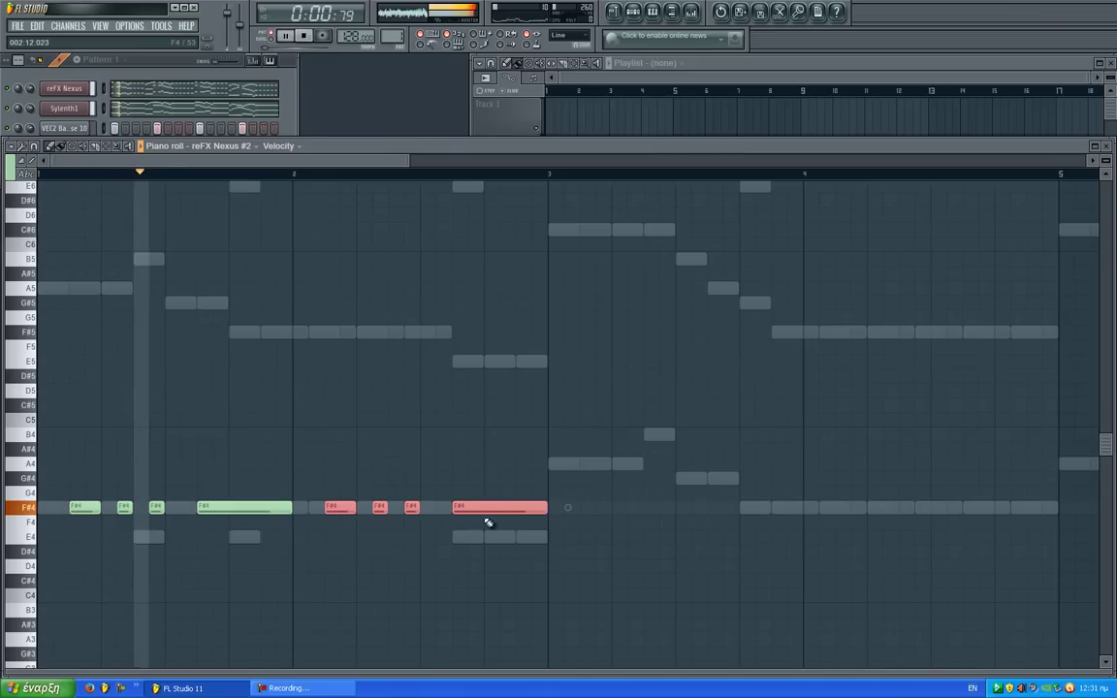
key(ctrl+d)
key(space)
Step: Repeat the F#4 bass rhythm from bar 3 through bar 8 of the second Nexus's piano roll
drag(360, 531, 330, 531)
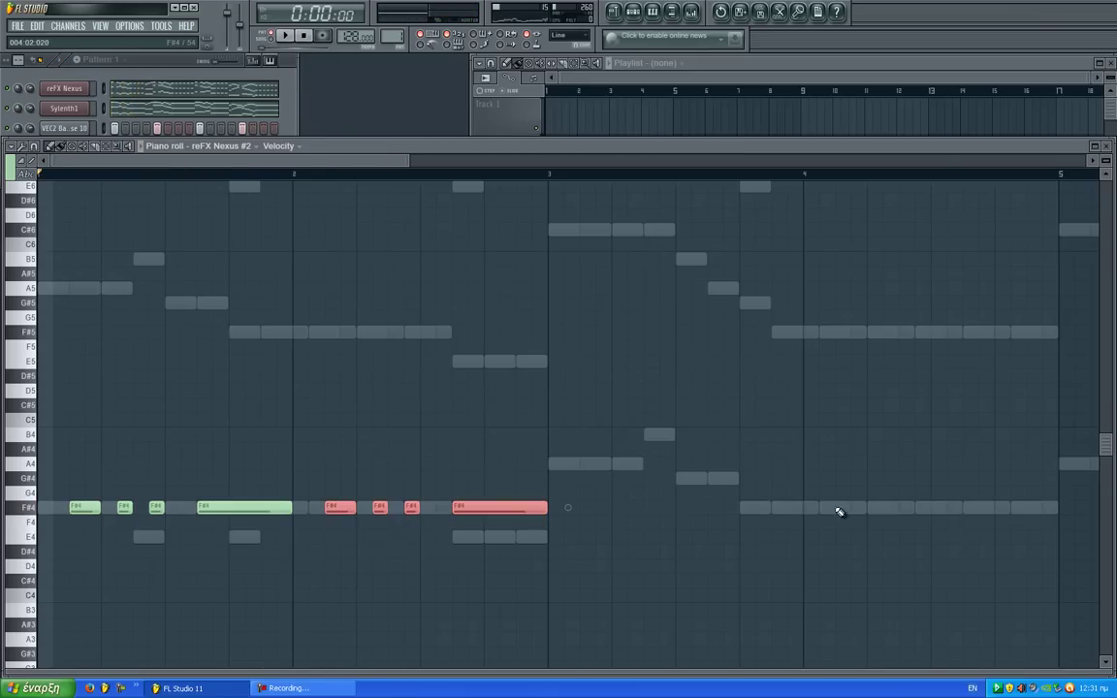
drag(772, 519, 673, 524)
scroll(774, 512, down, 2)
drag(790, 502, 39, 498)
key(ctrl+b)
key(ctrl+b)
key(ctrl+b)
key(ctrl+b)
key(ctrl+b)
drag(493, 487, 91, 512)
key(ctrl+b)
drag(779, 512, 1091, 501)
key(ctrl+d)
Step: Lower the long bass note ending bar 2 to E4 and raise bar 3's bass notes to A4
key(space)
drag(306, 513, 369, 474)
drag(412, 408, 534, 399)
key(ctrl+d)
key(space)
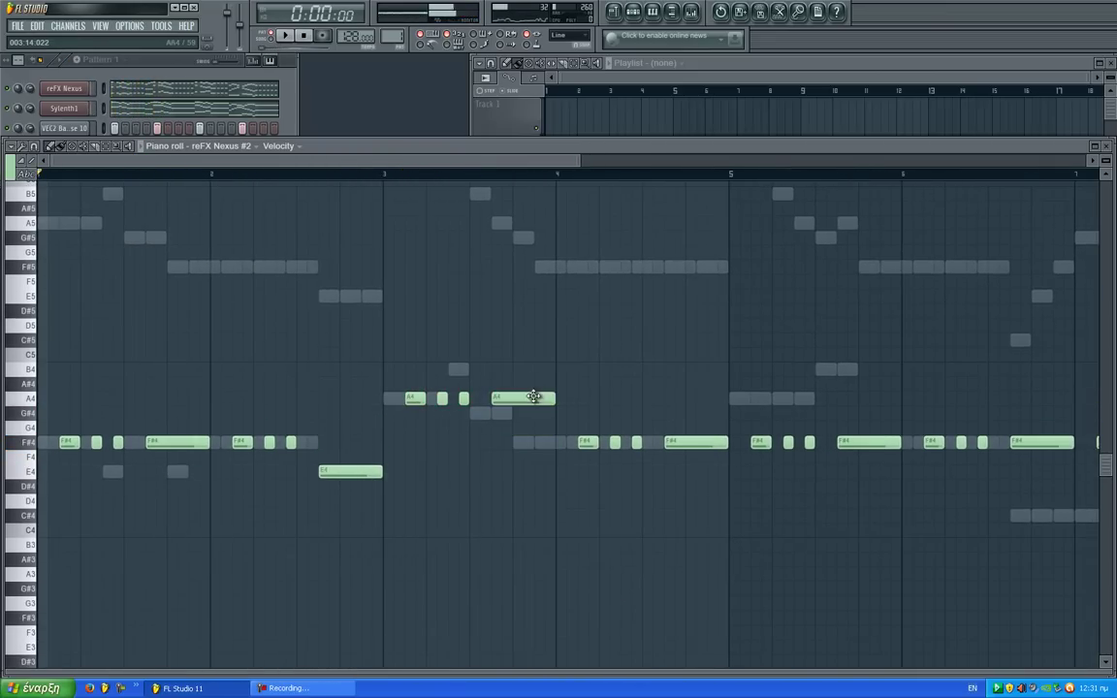
Step: Fit the bass to the melody: bar 3's long note on F#4, bar 5's short notes on A4 and its long note on B4
drag(766, 448, 490, 456)
key(space)
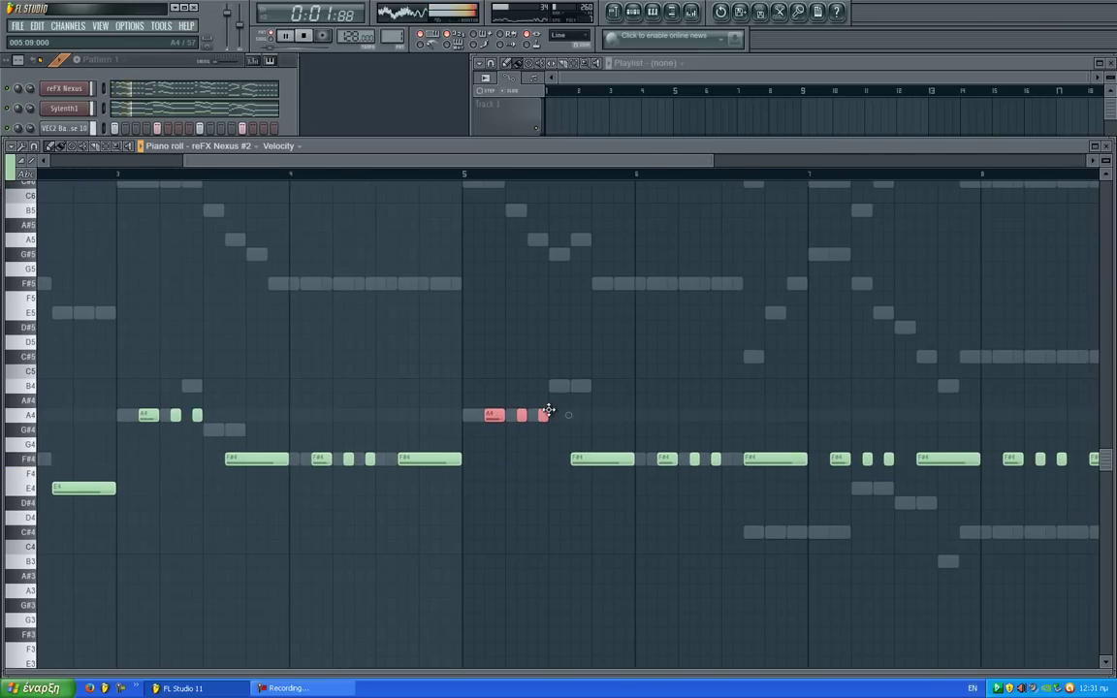
drag(606, 420, 606, 384)
Step: Move the bass to C#4 for bar 6's long note and all of bar 8, and to E4 and D#4 in bar 7
drag(691, 430, 408, 455)
drag(582, 537, 460, 529)
drag(536, 505, 543, 521)
ctrl+click(536, 543)
drag(603, 458, 715, 553)
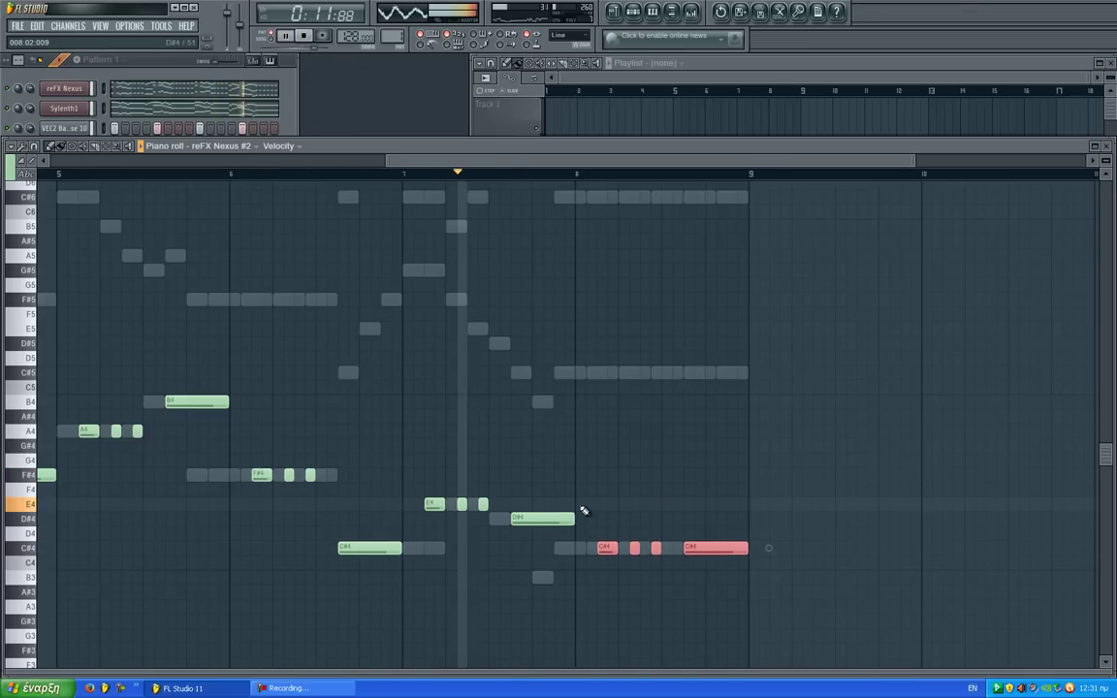
Step: Lower all of bar 7's bass notes to C#4 and return to the start of the piano roll
drag(567, 492, 438, 539)
drag(534, 516, 538, 563)
ctrl+click(539, 537)
drag(488, 488, 309, 344)
Step: Load Soundgoodizer into the second effect slot of mixer Insert 4 and turn its amount down during playback
click(159, 78)
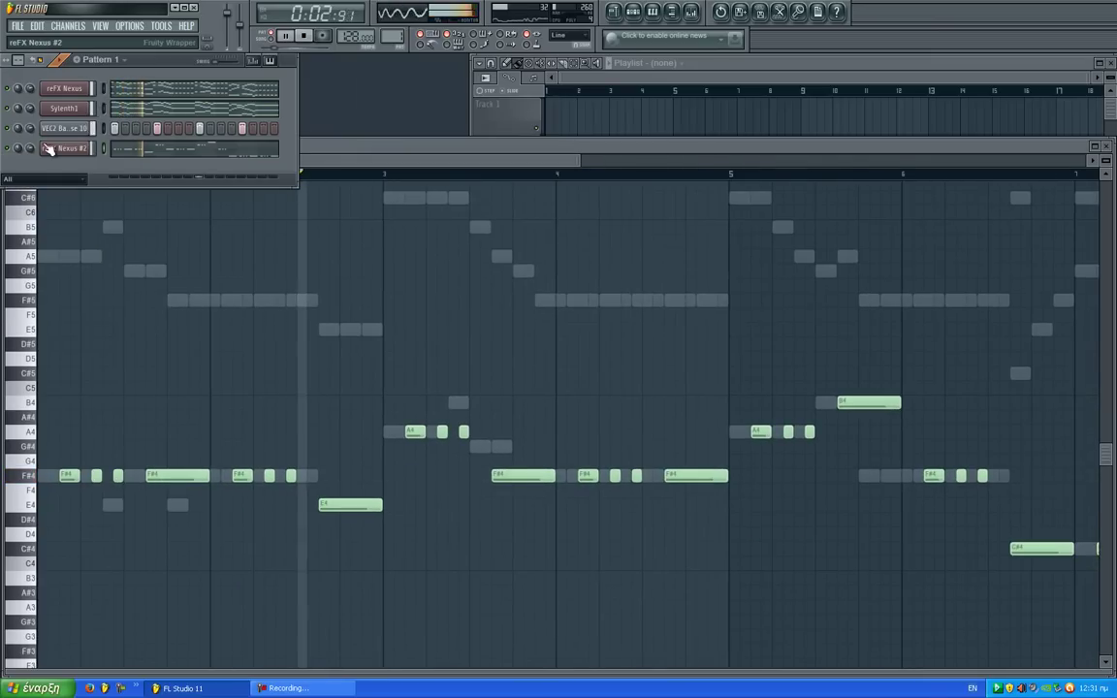
click(687, 16)
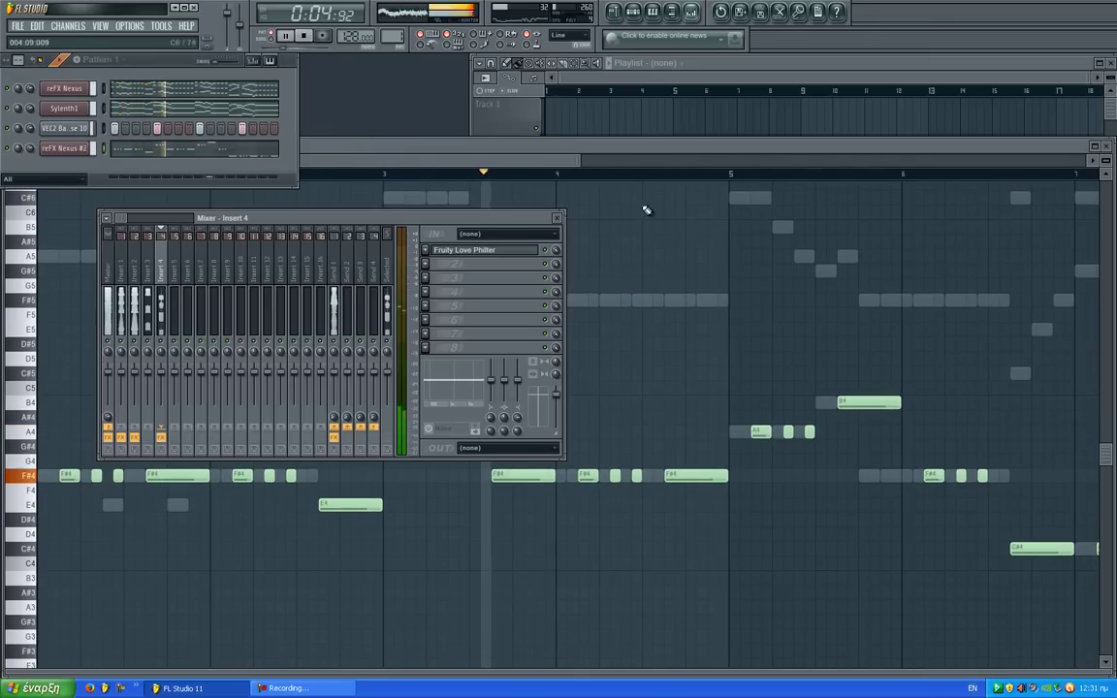
click(427, 272)
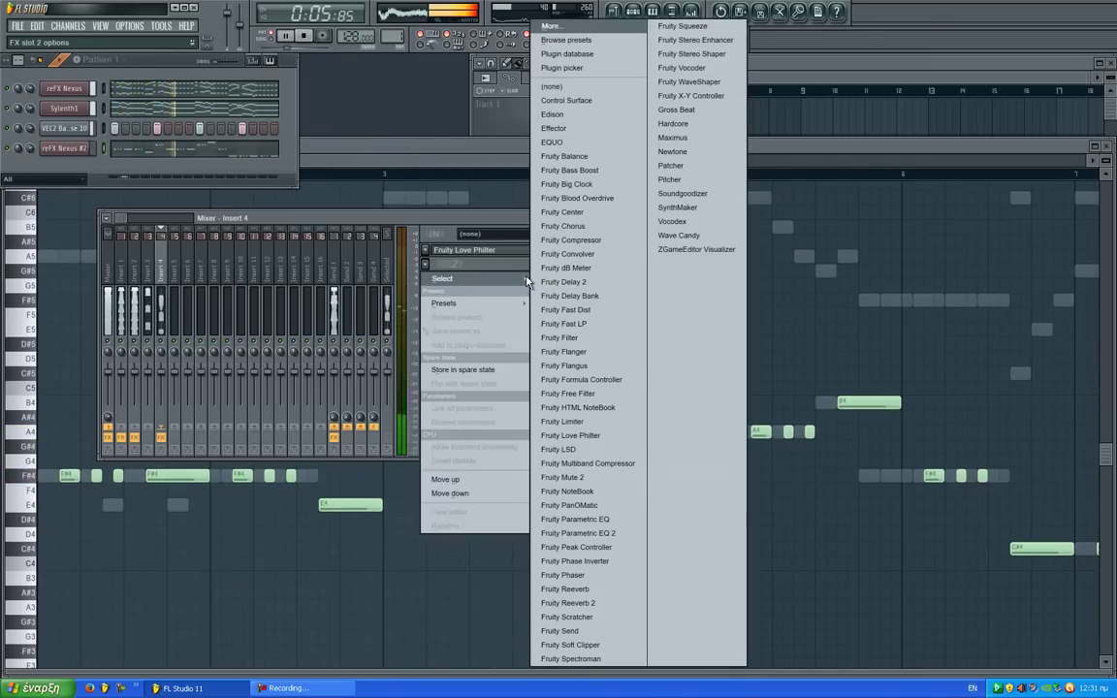
click(692, 198)
drag(152, 179, 795, 175)
drag(745, 313, 741, 366)
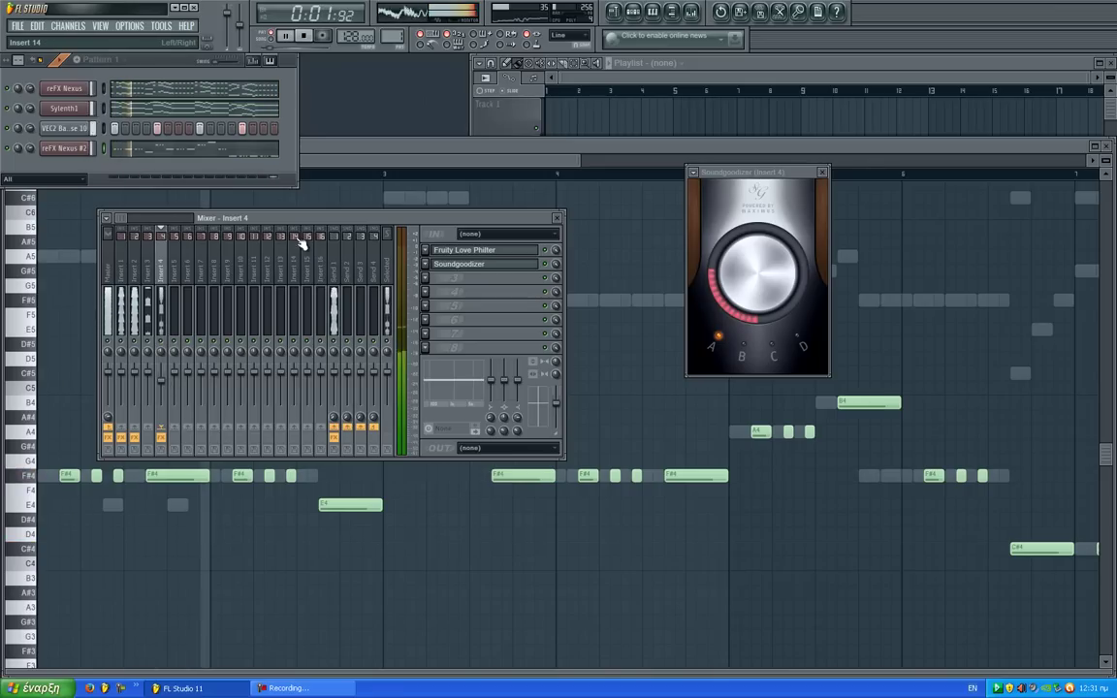
Step: Cut bands 6 and 7 and flatten band 5 in Insert 1's Parametric EQ 2 while the pattern plays
drag(294, 226, 519, 194)
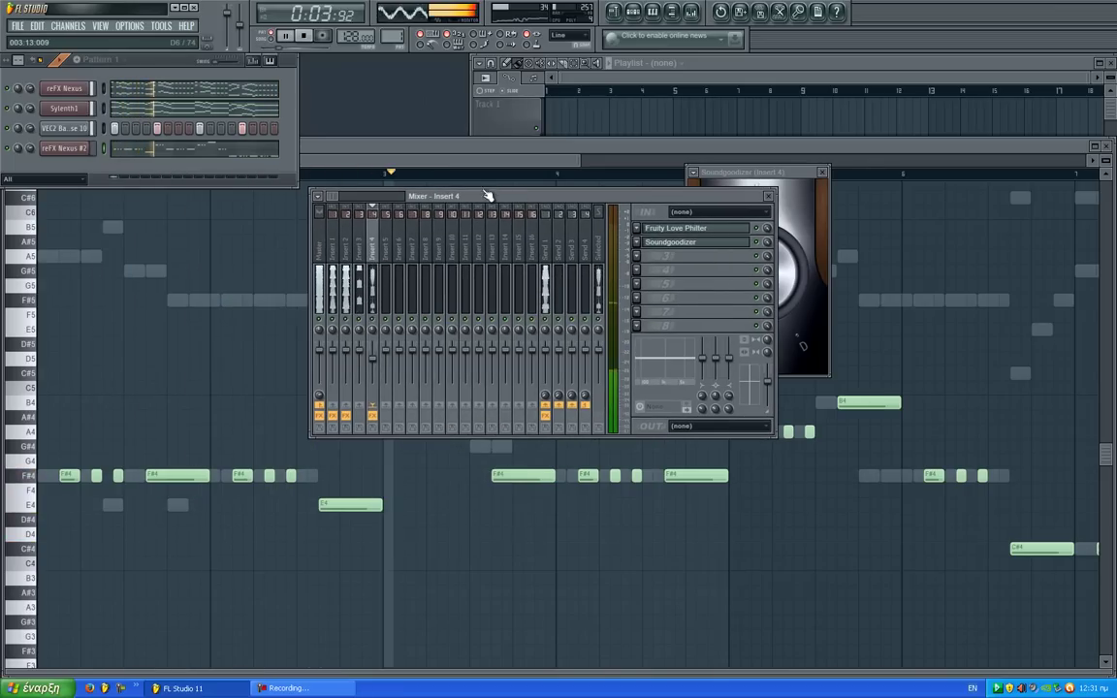
click(546, 242)
key(space)
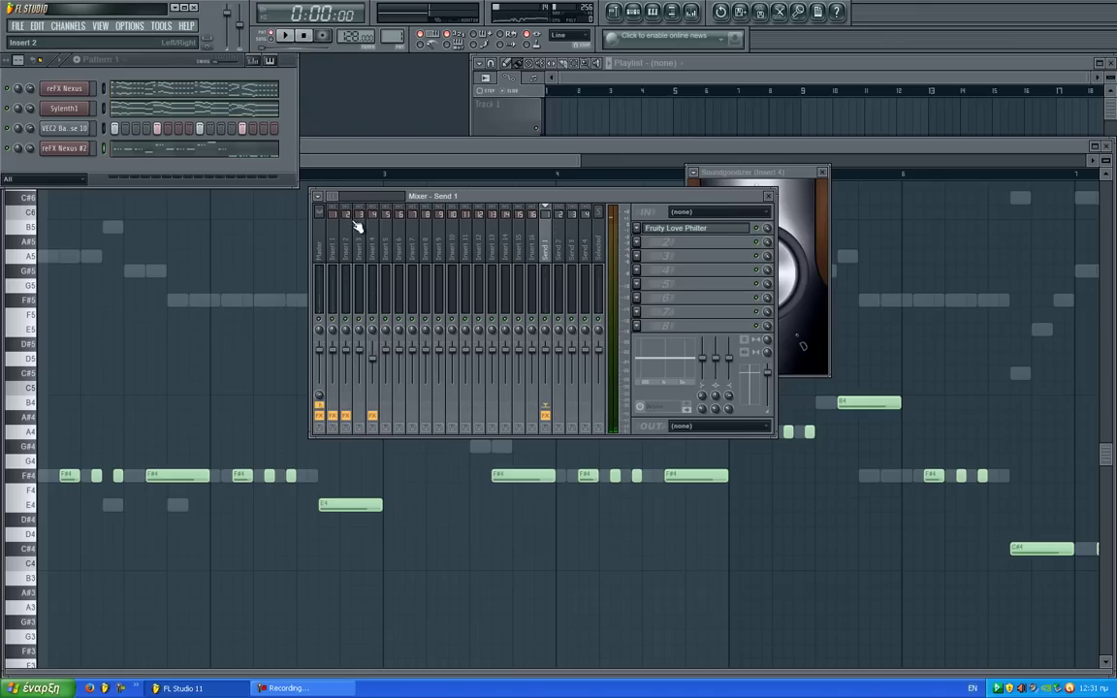
click(690, 230)
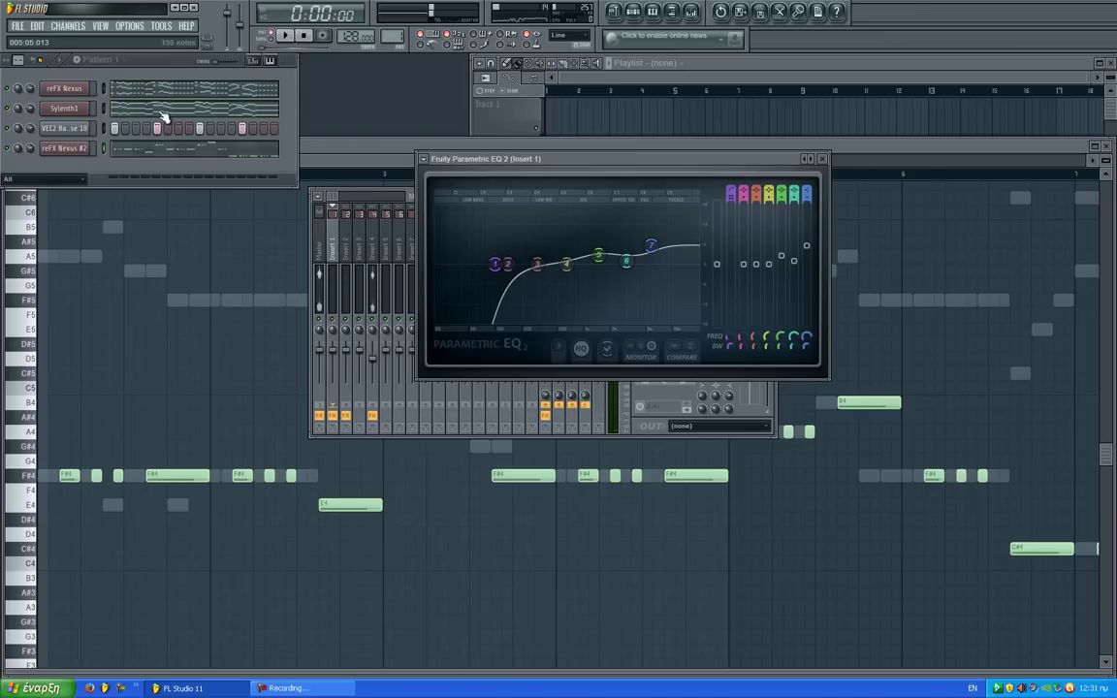
key(space)
drag(652, 248, 719, 359)
drag(600, 256, 660, 292)
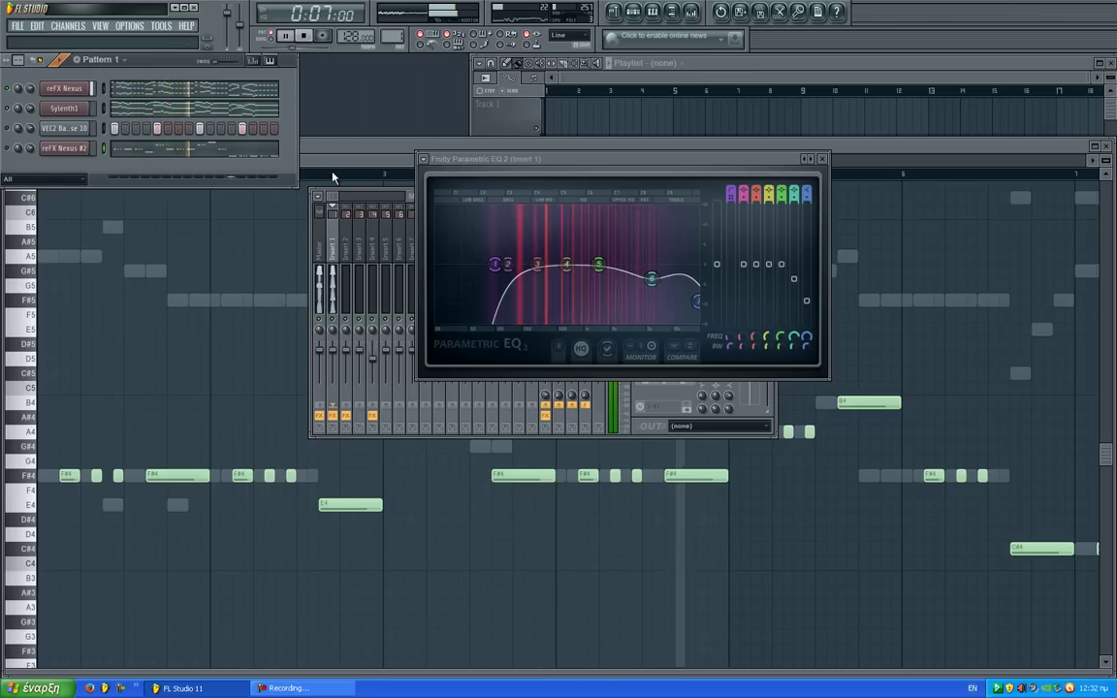
Step: Change band 7 of Insert 2's Parametric EQ 2 to a low-pass filter and adjust its bandwidth for a sharper roll-off
click(61, 109)
click(59, 112)
drag(408, 197, 306, 321)
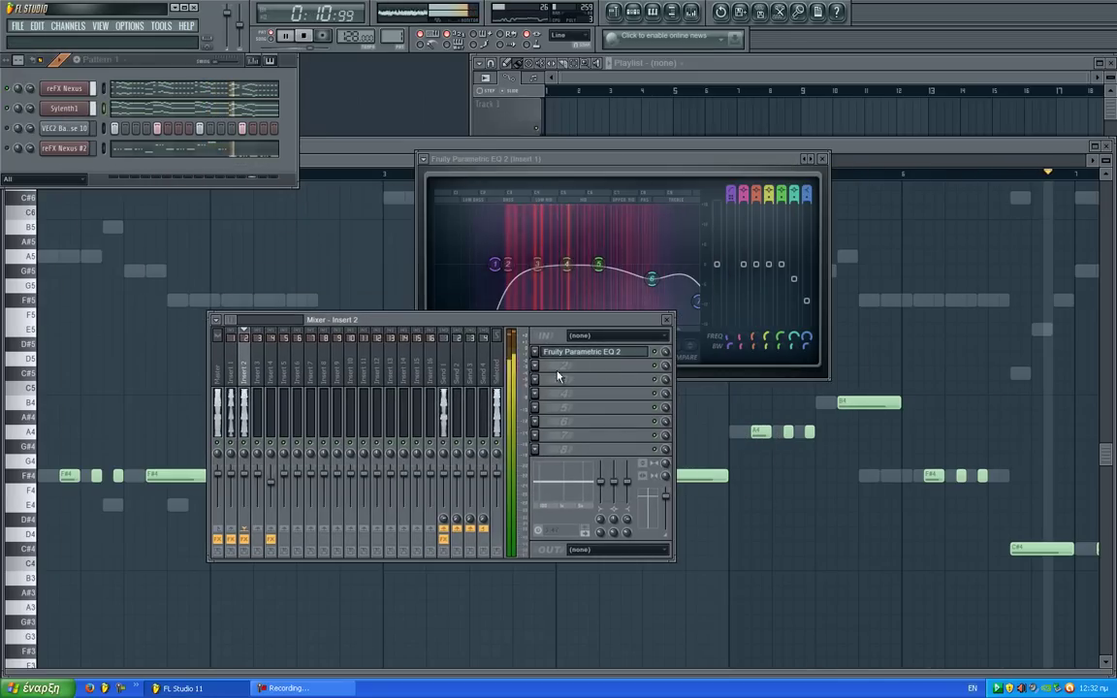
click(619, 356)
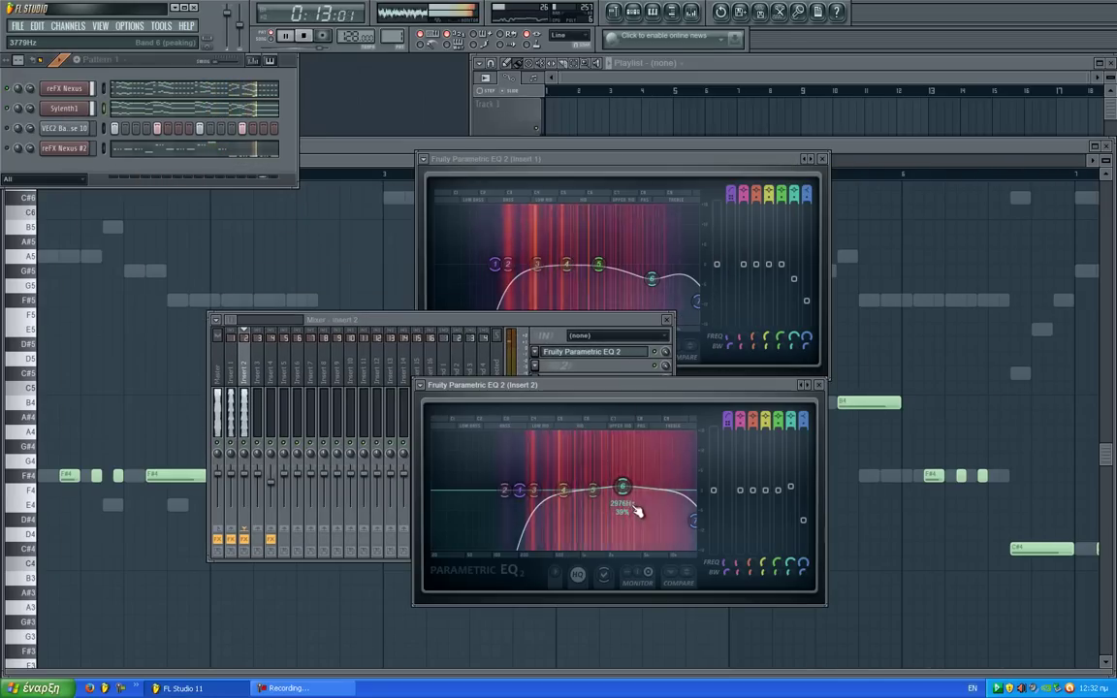
mouse_move(804, 421)
mouse_down()
mouse_move(805, 448)
mouse_move(798, 436)
mouse_up()
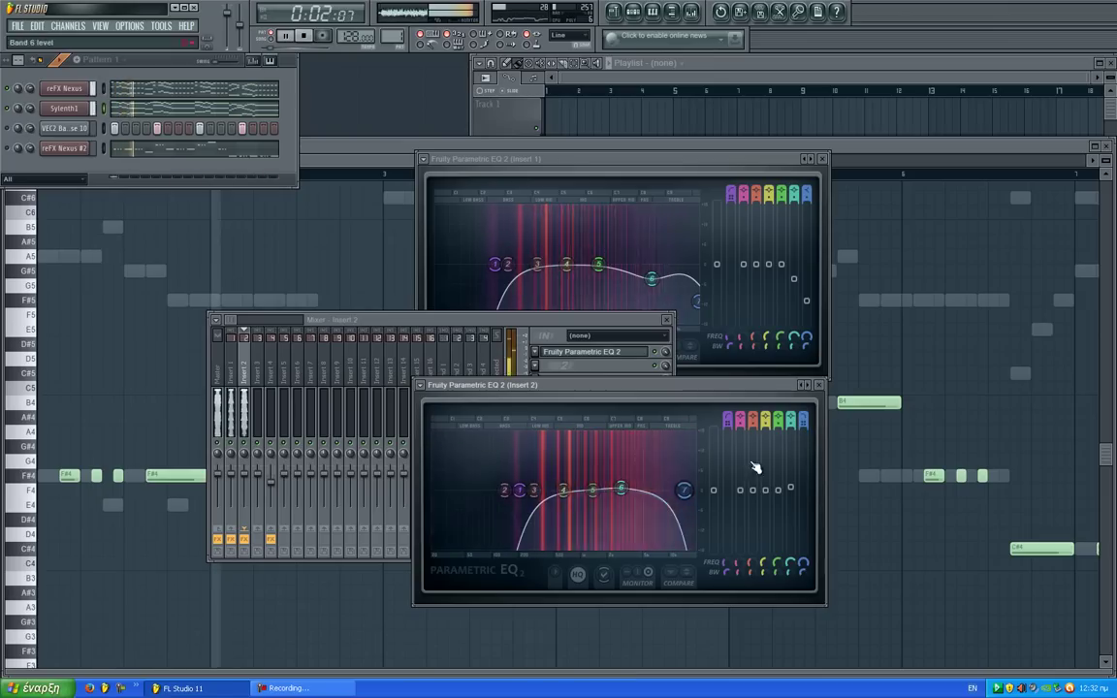
scroll(685, 493, down, 4)
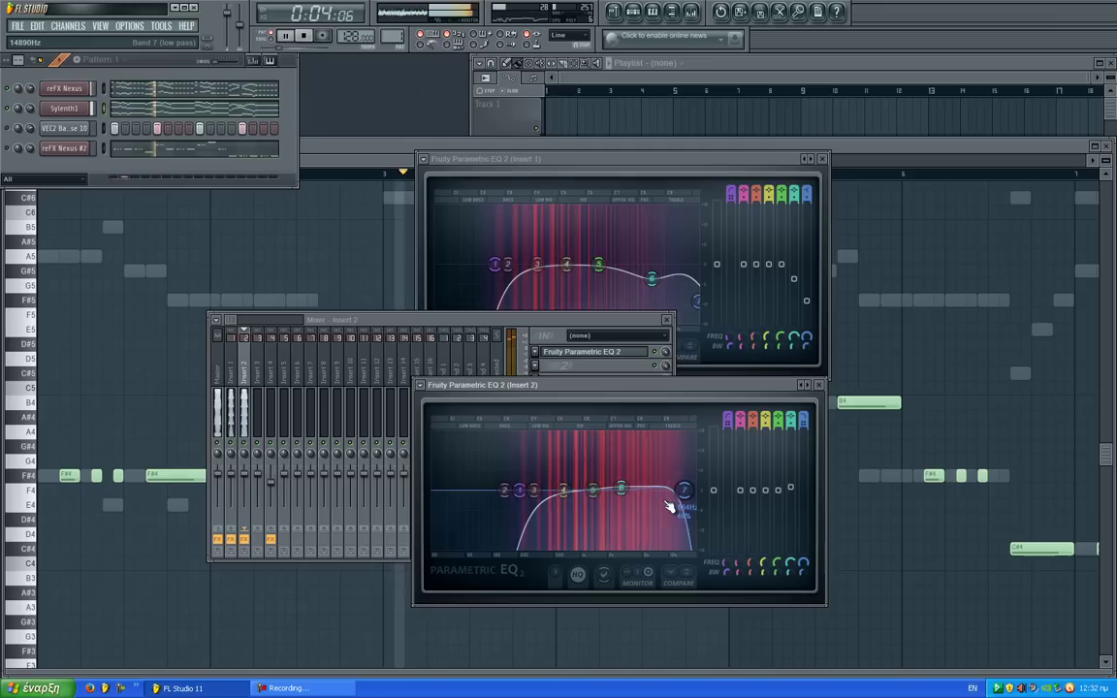
Step: Open the VEC2 HH Closed samples from the Vengeance vol-2 cymbals in the browser while the pattern plays
double_click(73, 152)
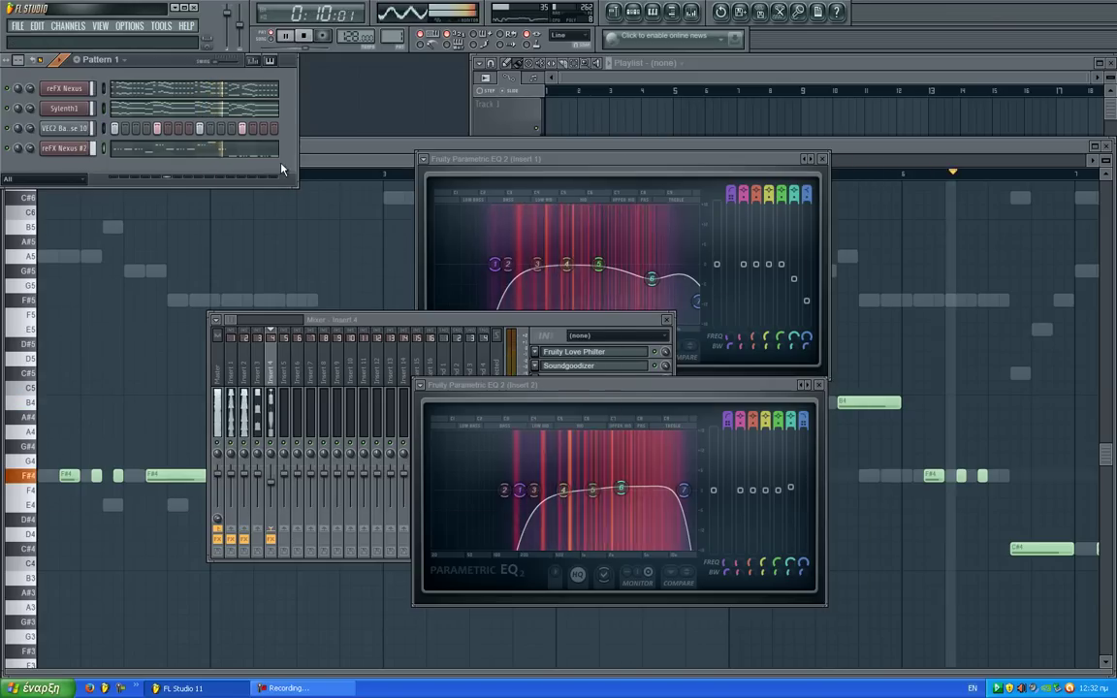
click(50, 148)
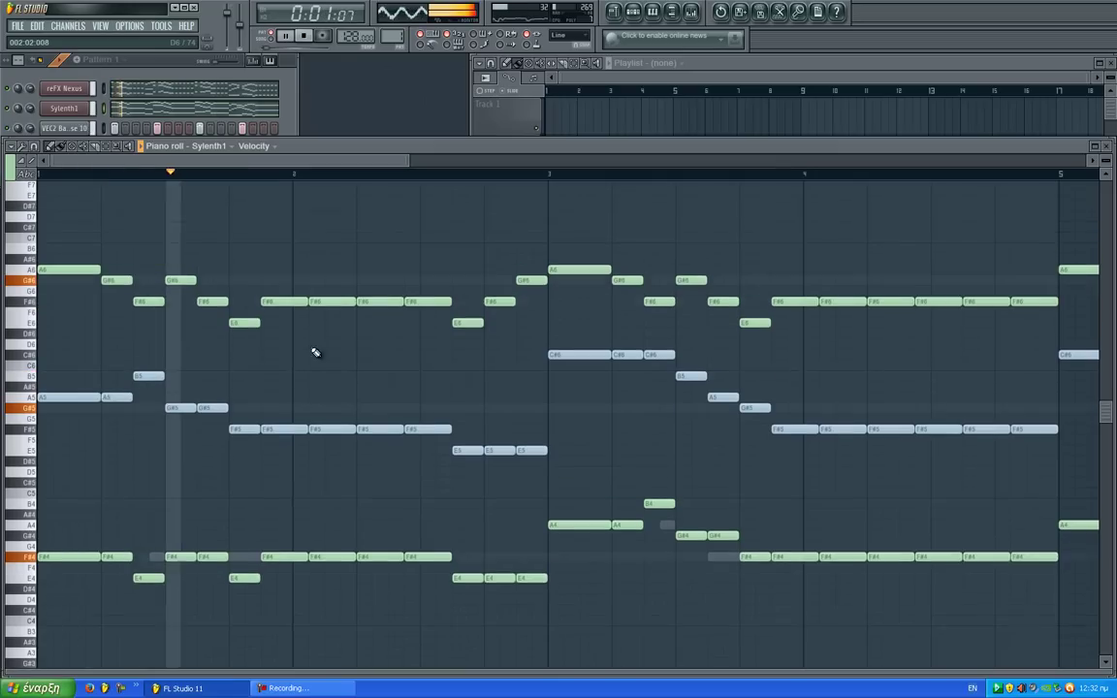
click(674, 12)
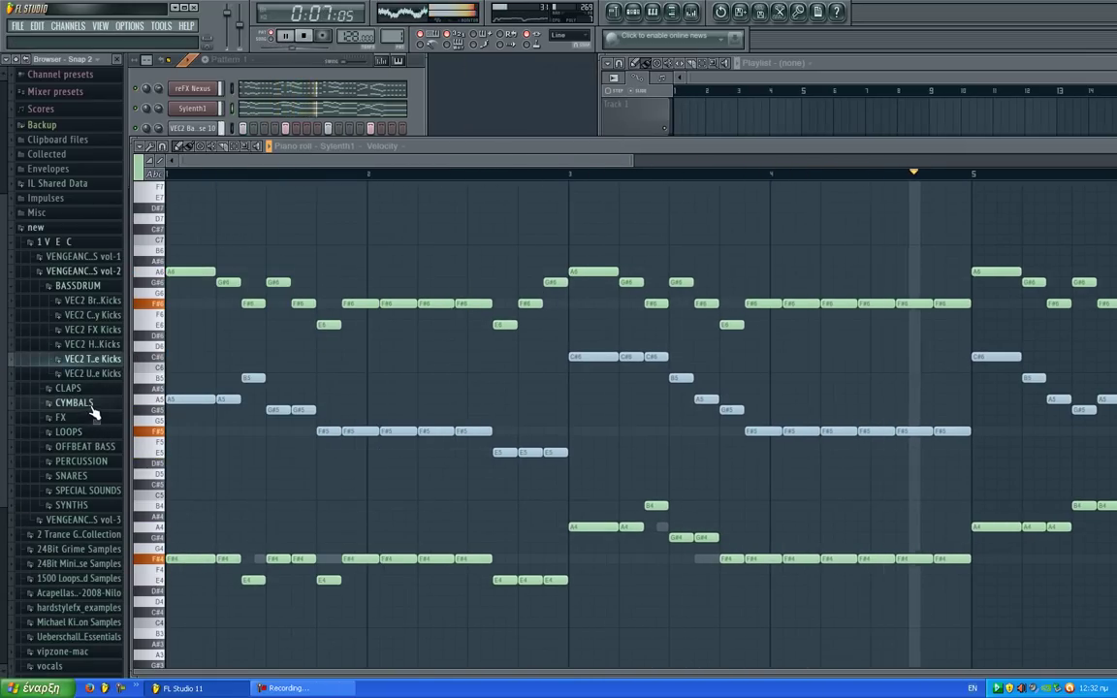
click(82, 403)
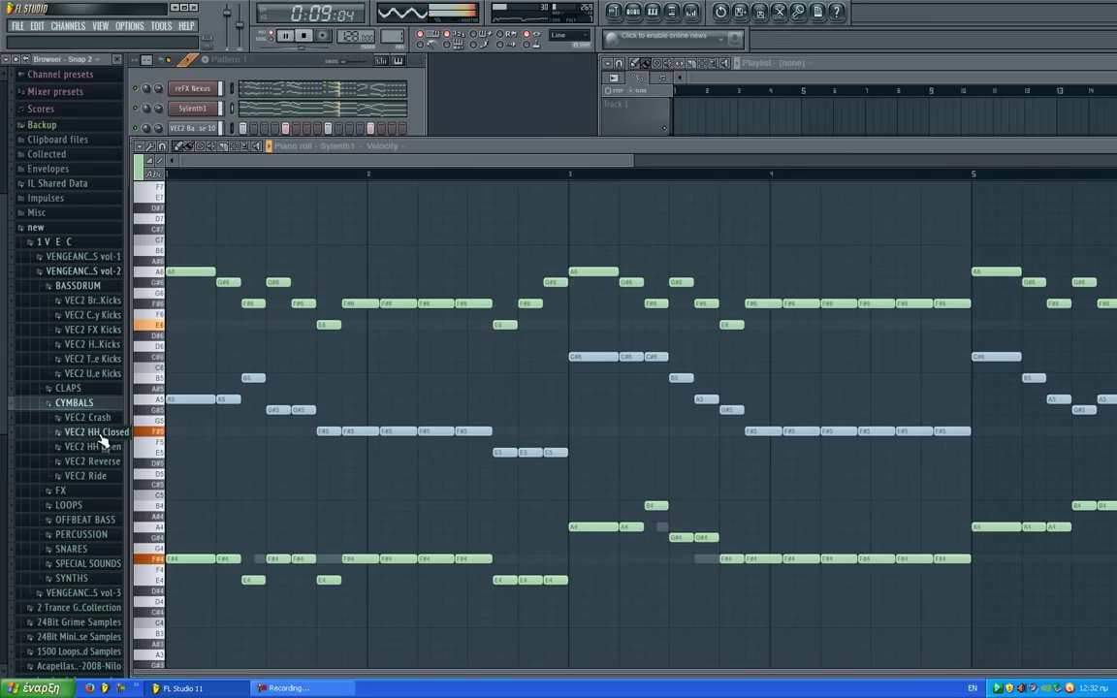
click(92, 432)
click(92, 433)
Step: Add VEC2 Cymbals HH Closed 23 as a channel, fill every four steps shifted two steps later, and play the loop
click(221, 134)
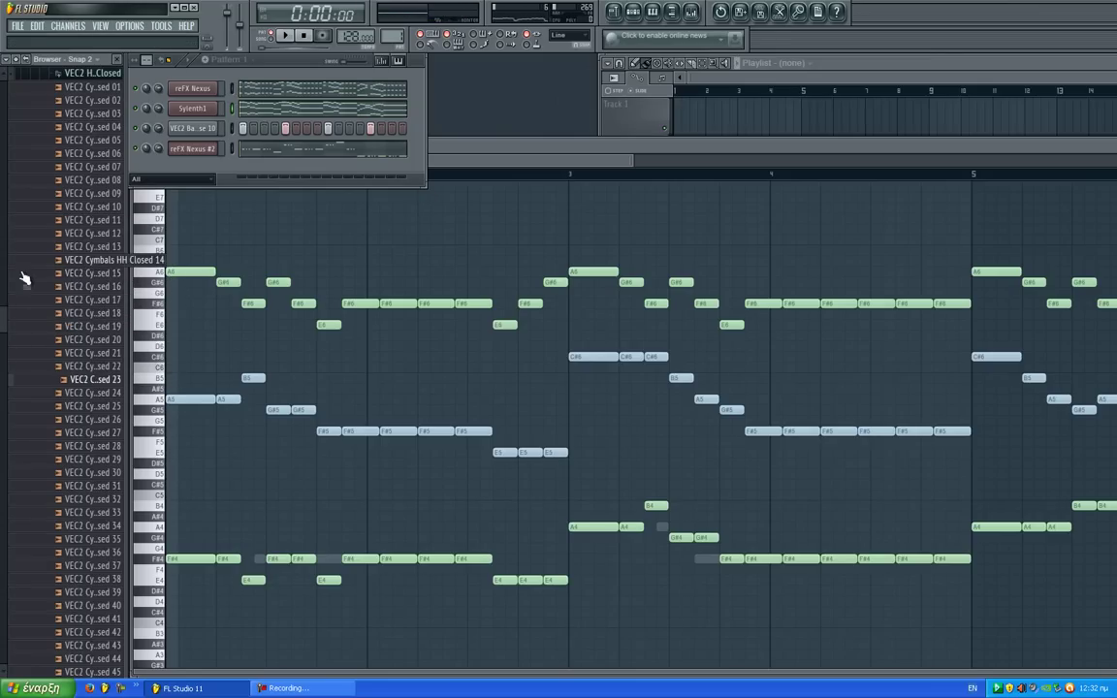
drag(219, 172, 219, 171)
right_click(217, 166)
click(260, 285)
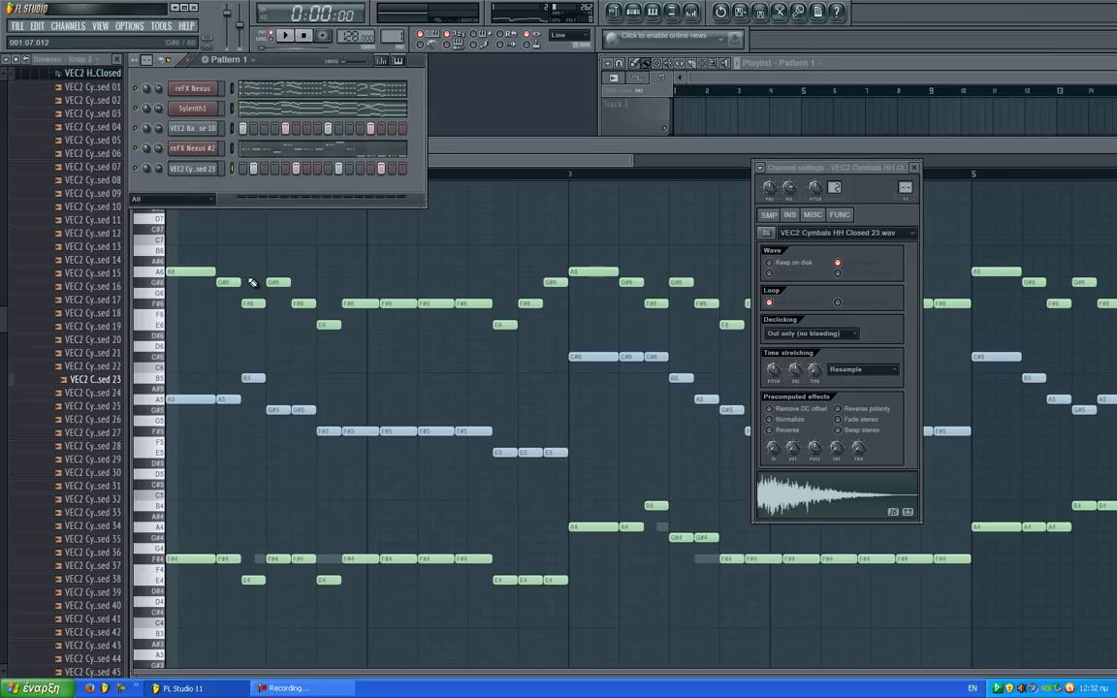
key(space)
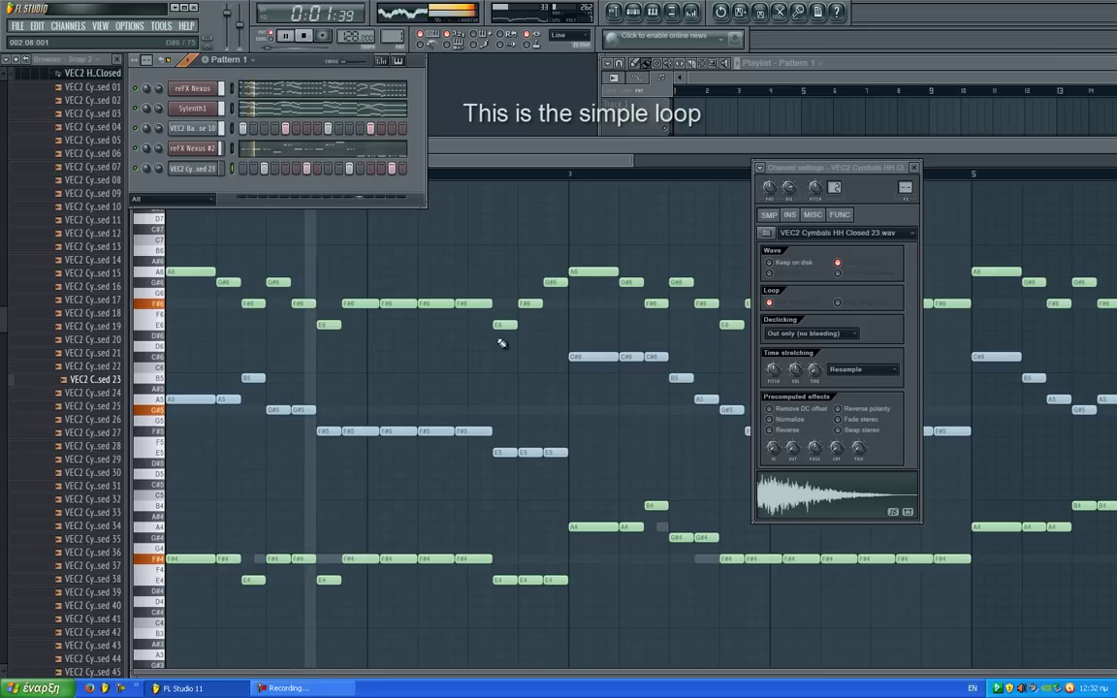
Step: Add extra hi-hat hits on steps 2, 6, 10 and 14 and lower their velocity to about 55%
click(573, 312)
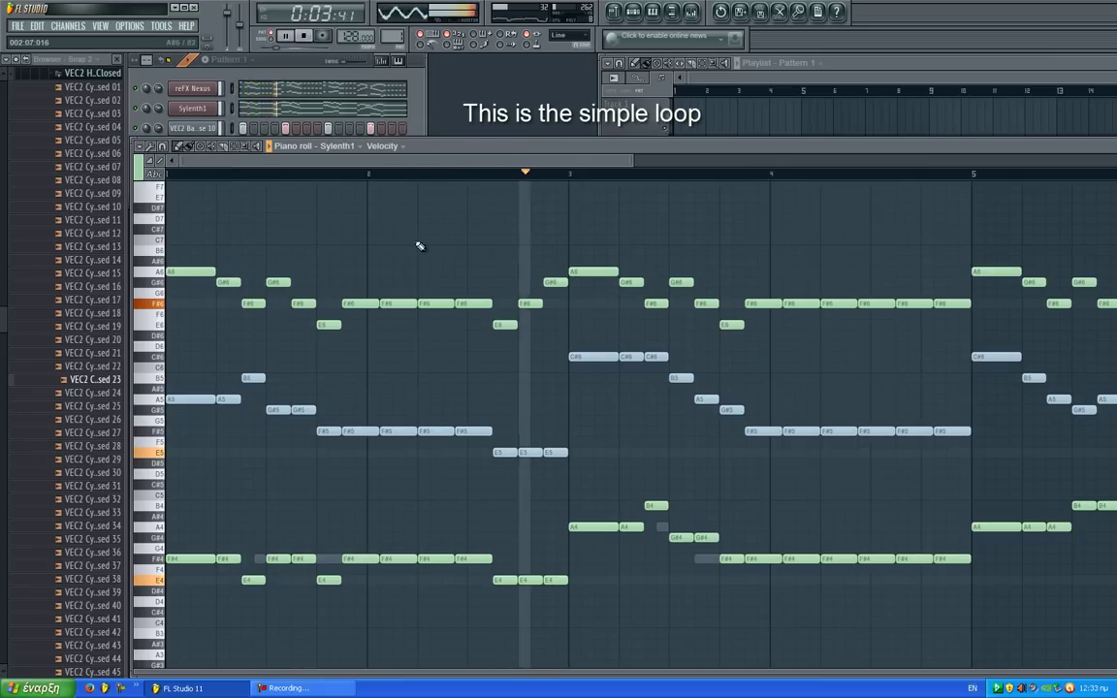
click(414, 127)
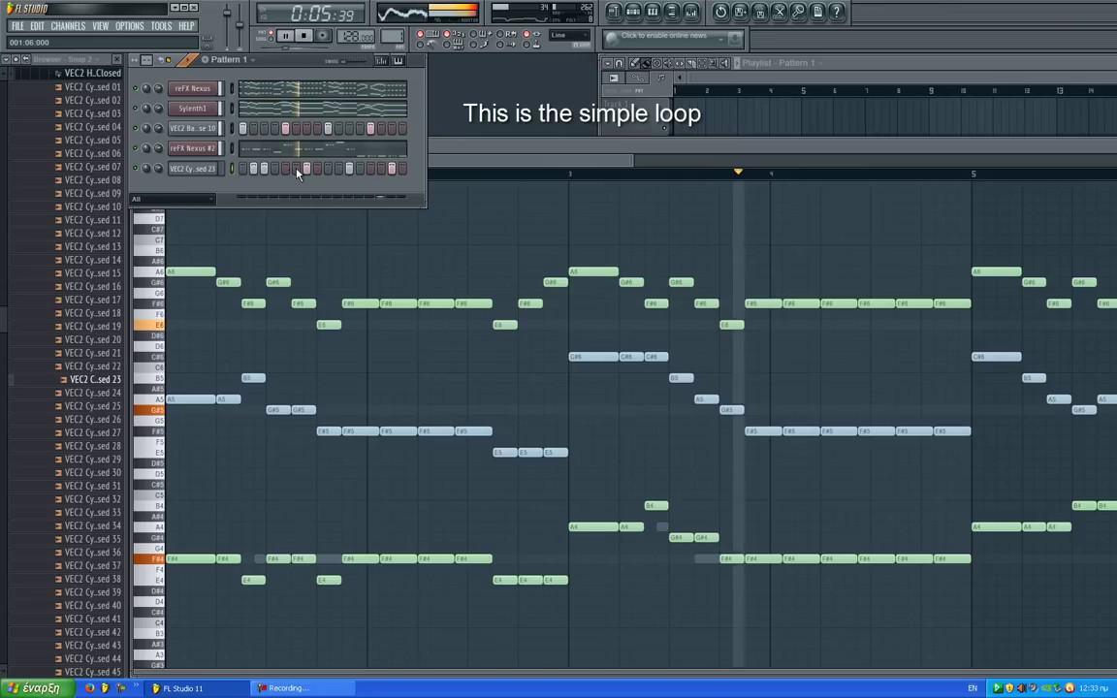
click(339, 170)
click(381, 170)
click(382, 61)
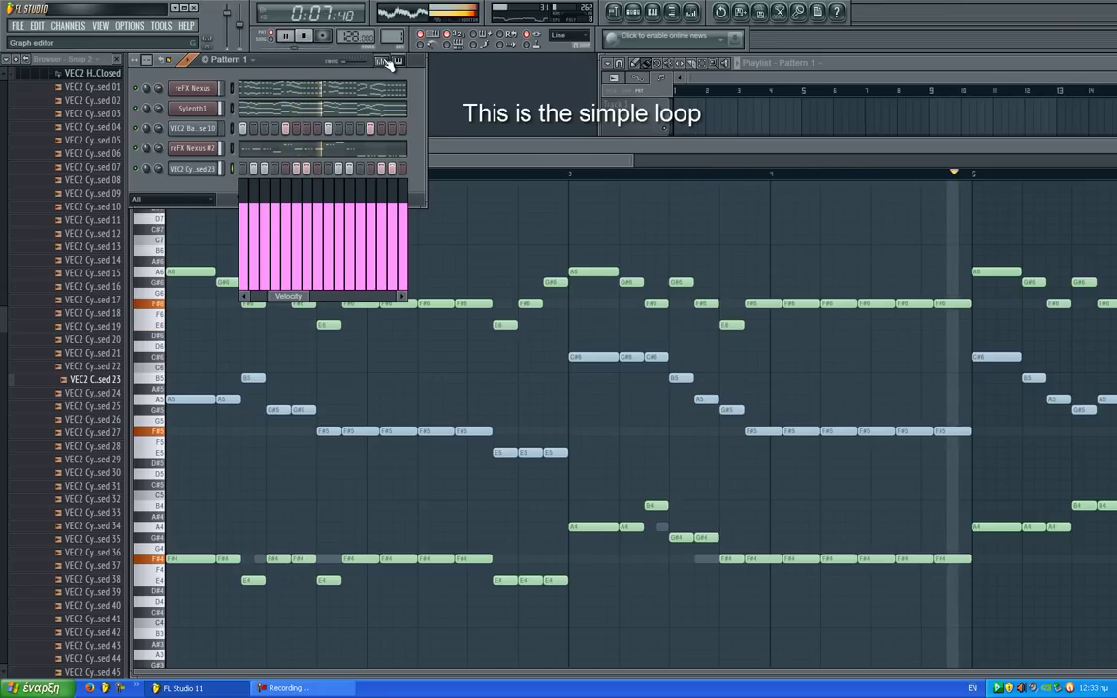
click(255, 250)
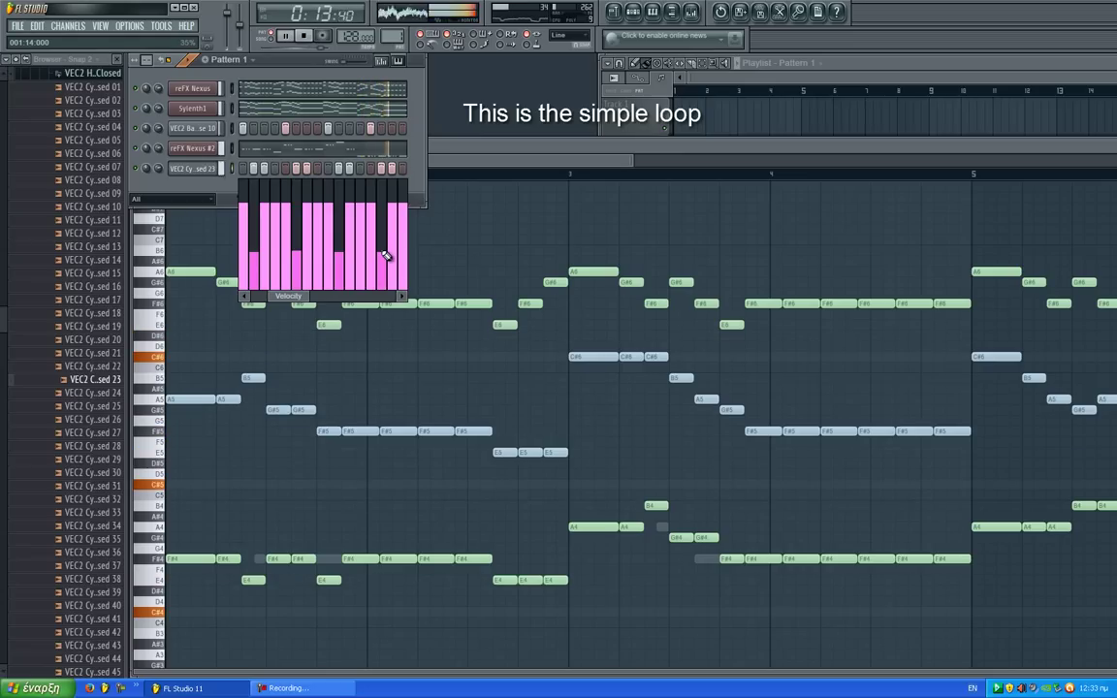
click(382, 61)
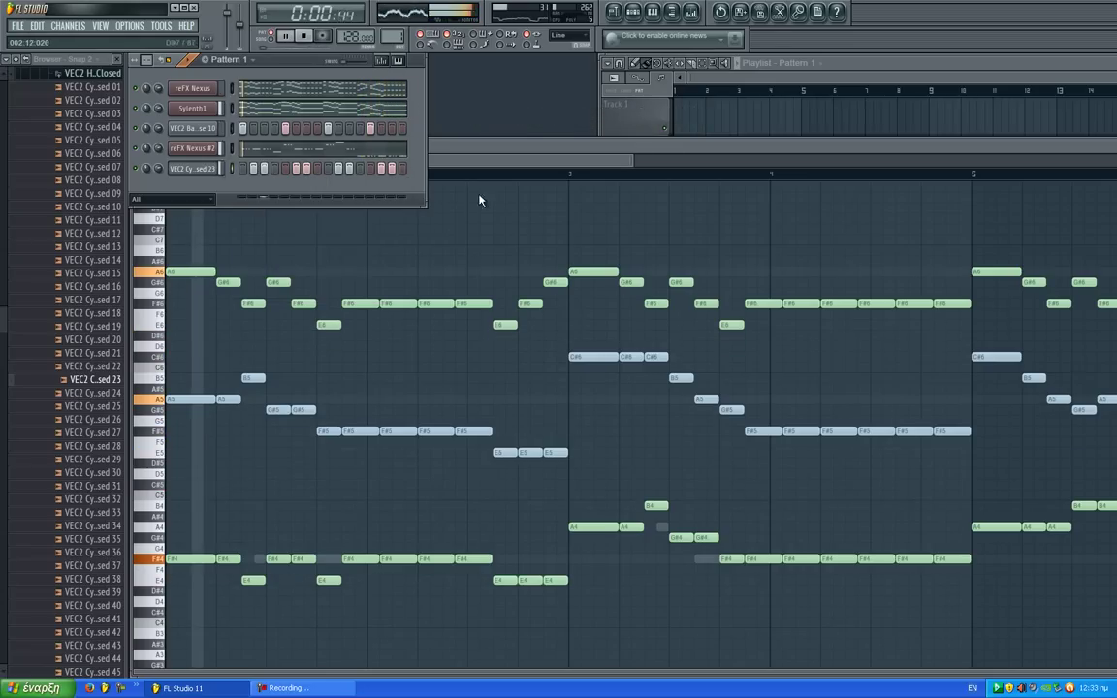
Step: Hide the browser and review all eight bars of Sylenth1's piano roll while the loop plays
click(369, 356)
scroll(368, 356, down, 2)
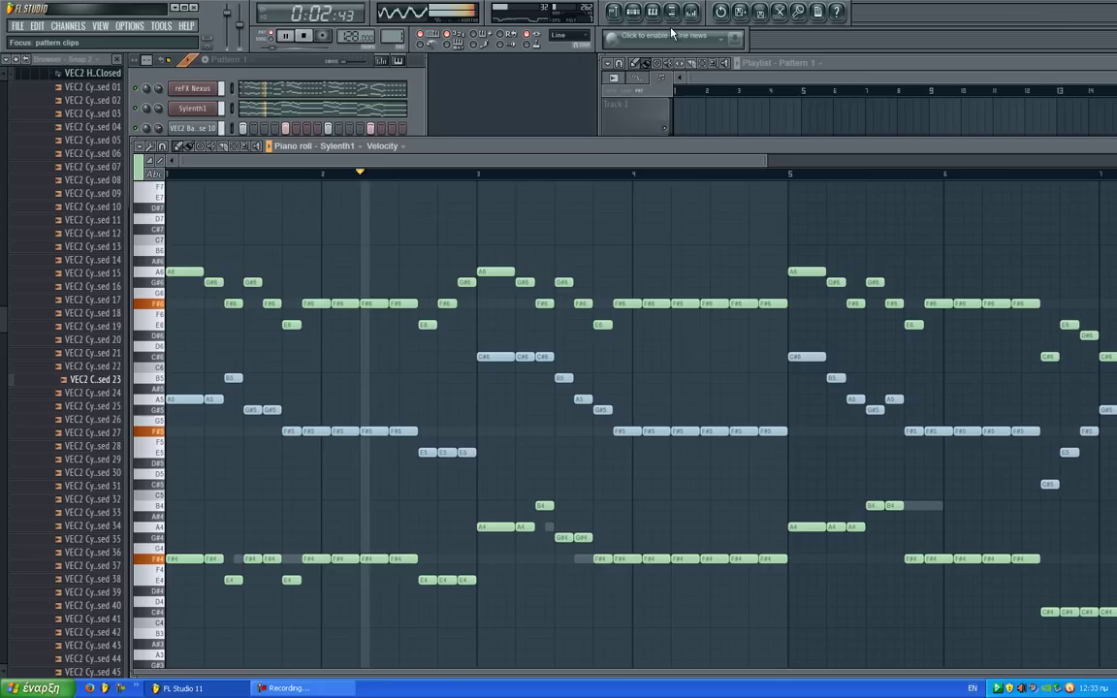
click(676, 16)
click(676, 17)
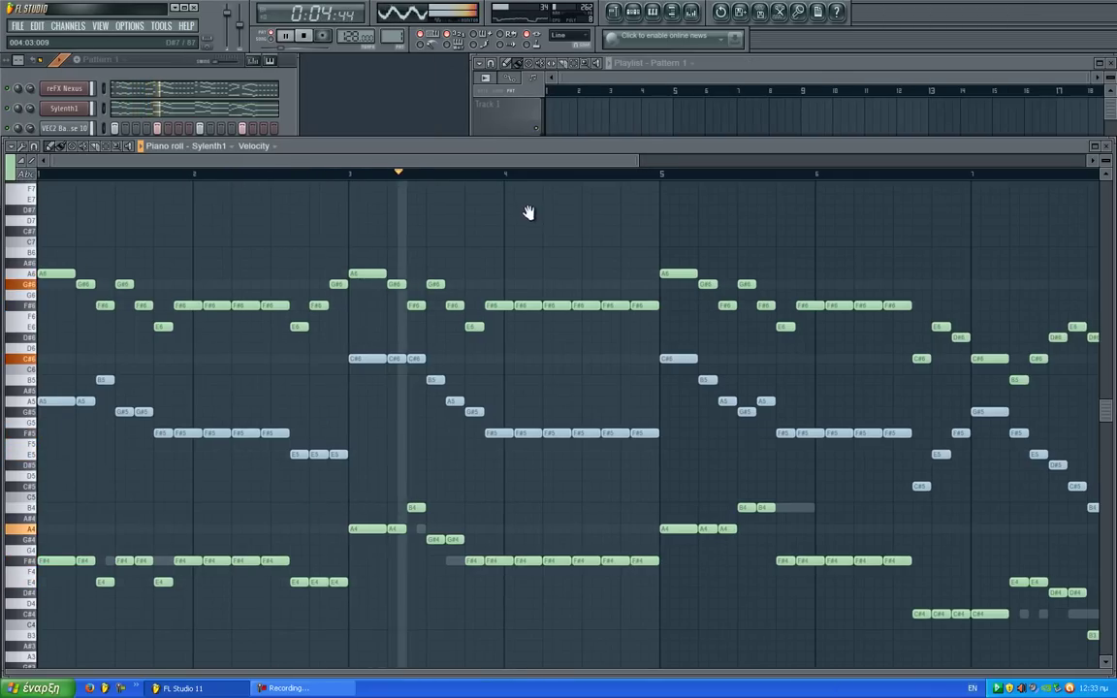
scroll(536, 214, down, 1)
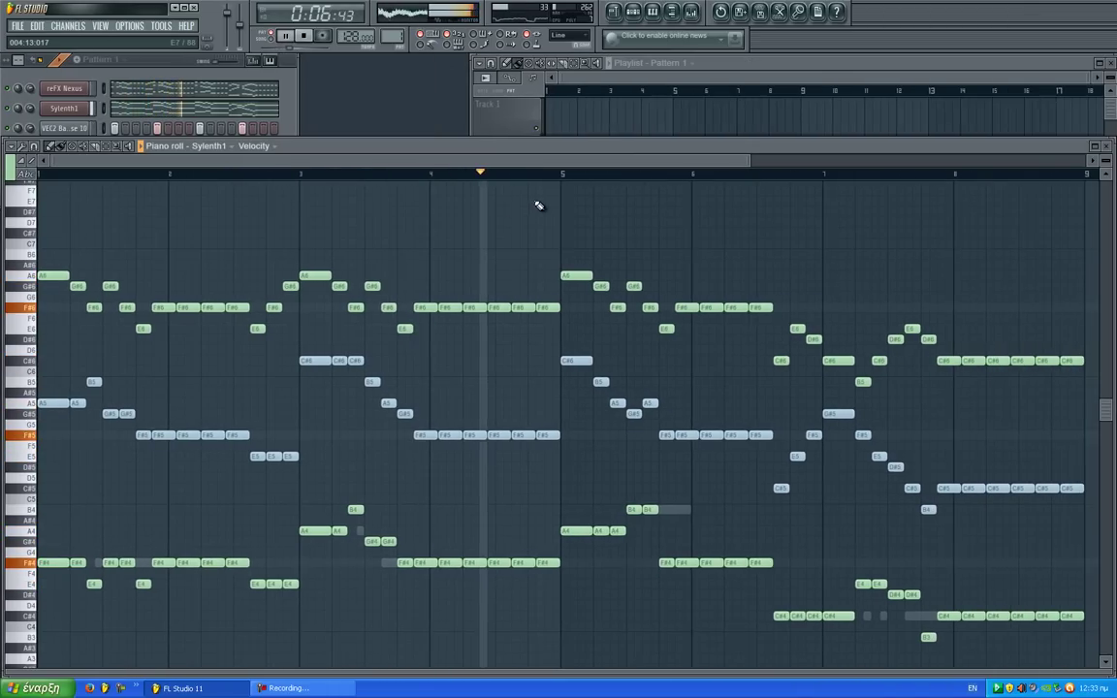